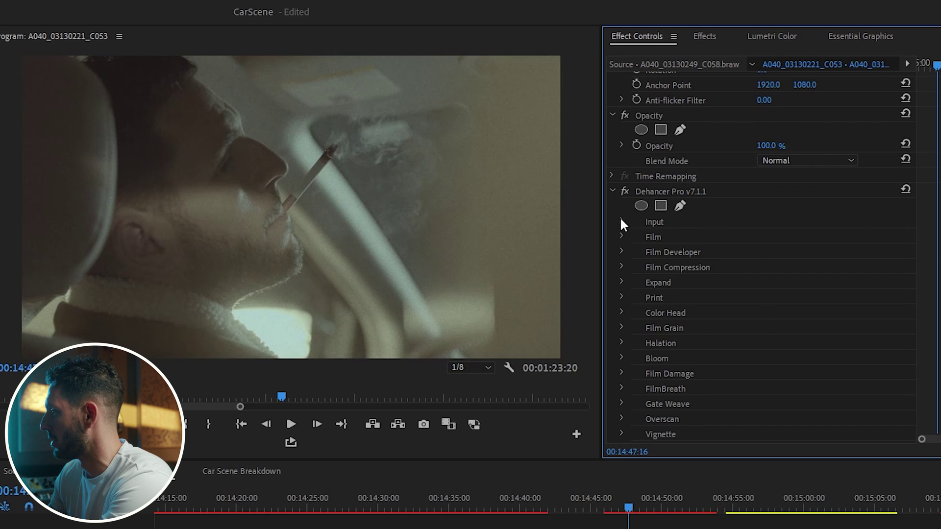
Step: In Dehancer's Input settings, set the source to Choose Camera and pick a Blackmagic Design Pocket Cinema Camera profile
left_click(622, 221)
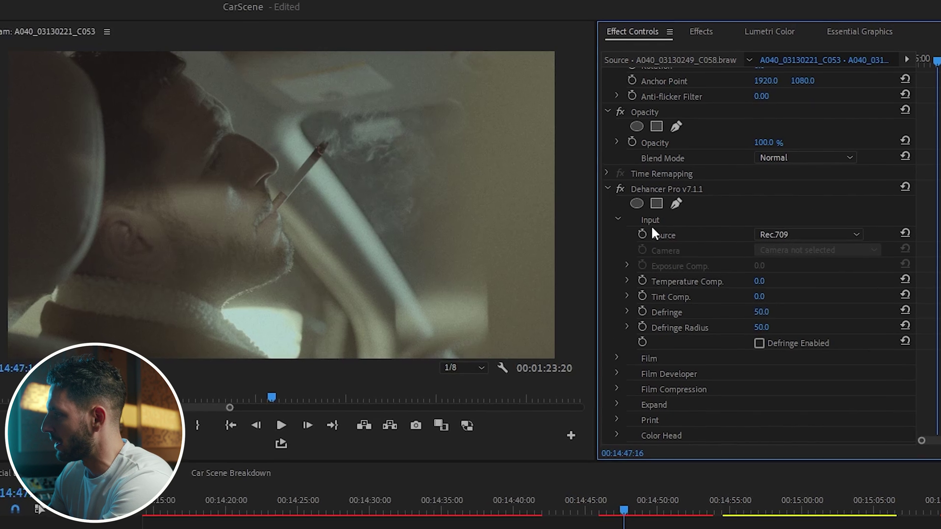
left_click(745, 220)
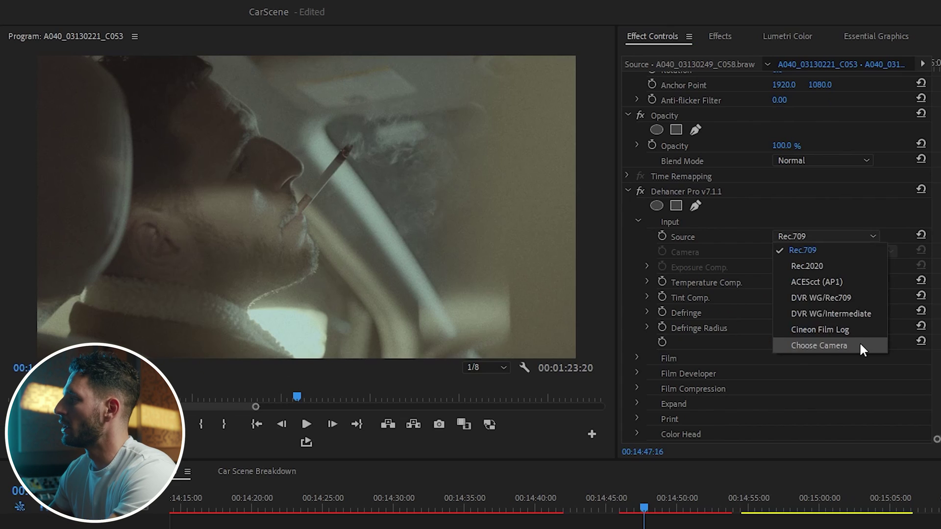
left_click(859, 344)
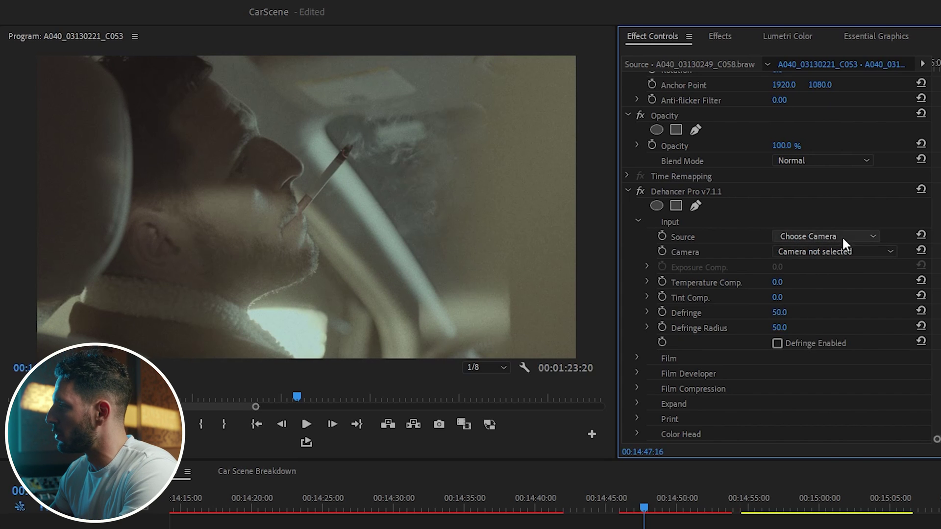
left_click(856, 250)
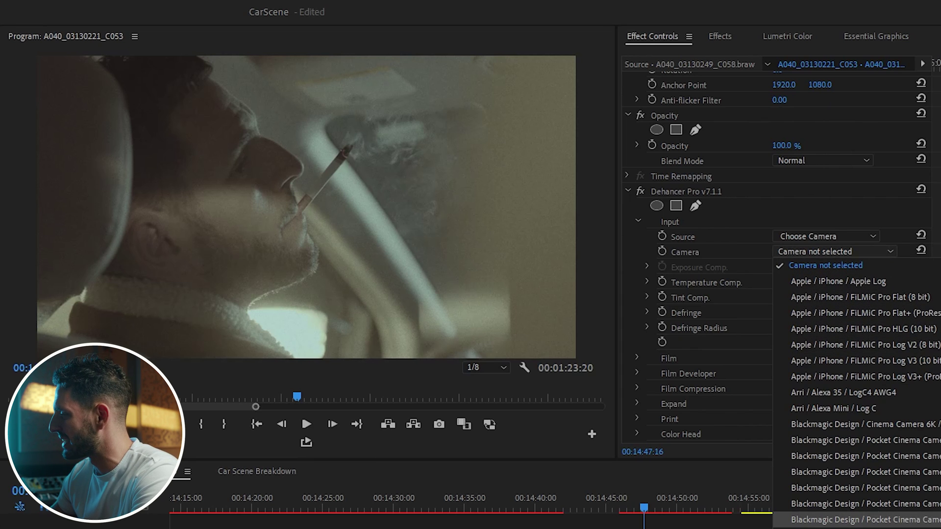
left_click(843, 519)
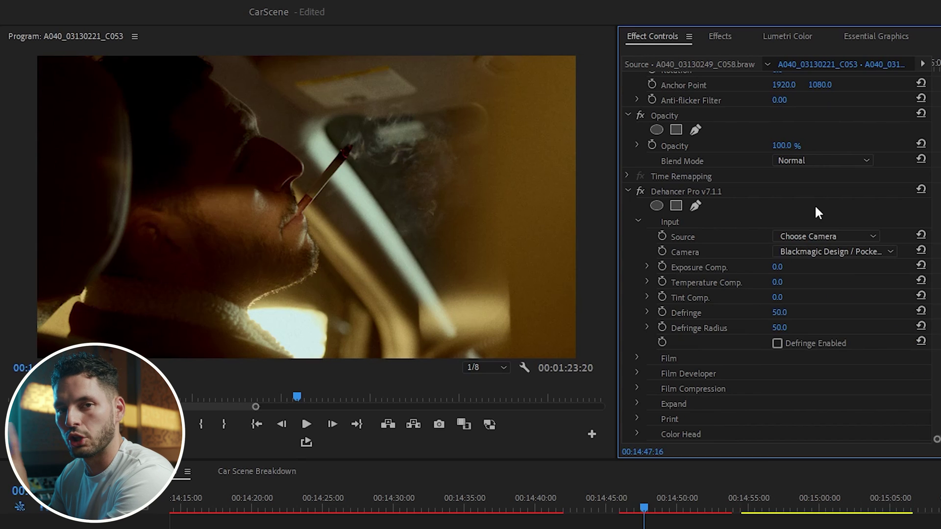
Step: Try a strong negative Tint Comp. in the Input settings, and return it to 0
scroll(758, 243, "down", 1)
scroll(759, 243, "up", 2)
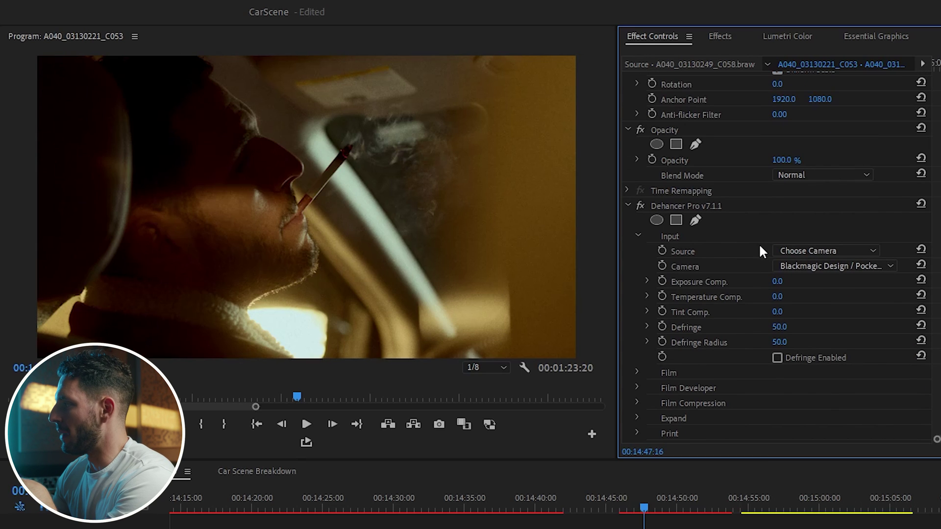
left_click_drag(779, 284, 770, 313)
left_click(792, 311)
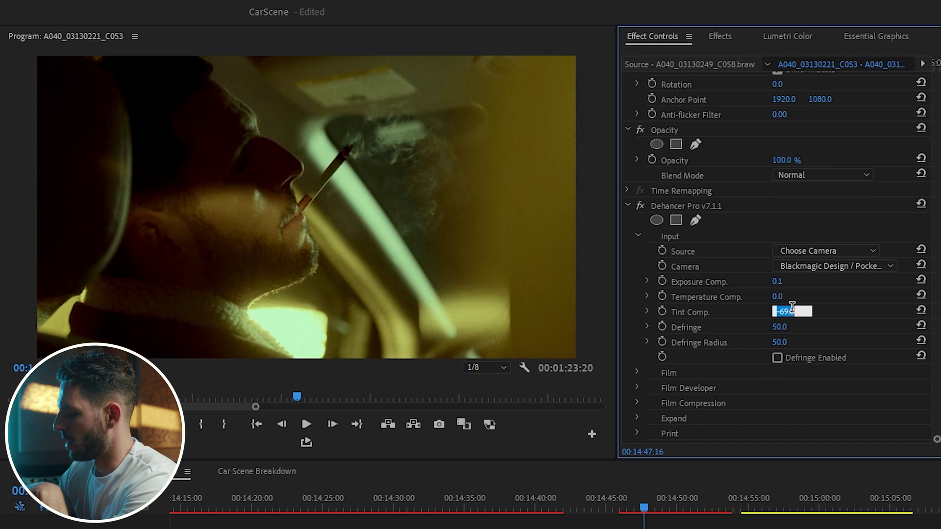
type("0")
key("Return")
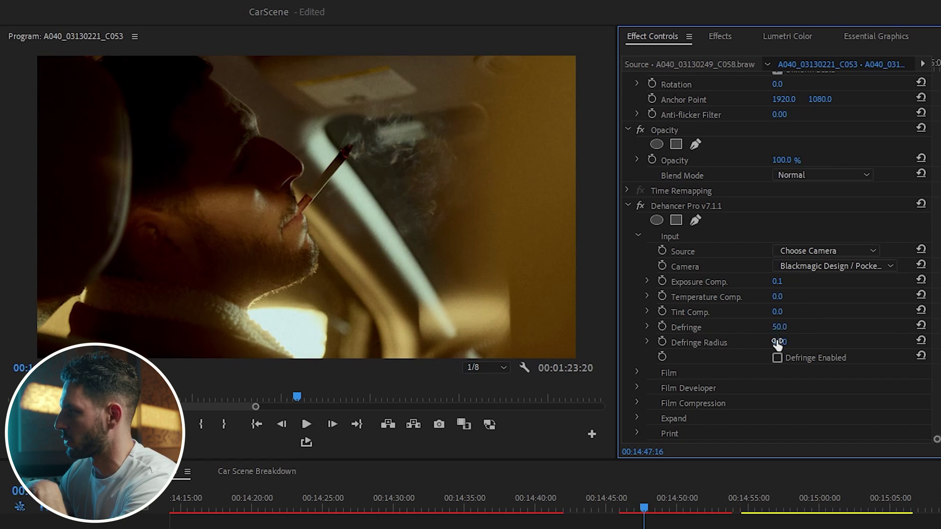
Step: Set the Input section's Exposure Comp. to 0.1 and collapse the section
left_click_drag(789, 282, 857, 276)
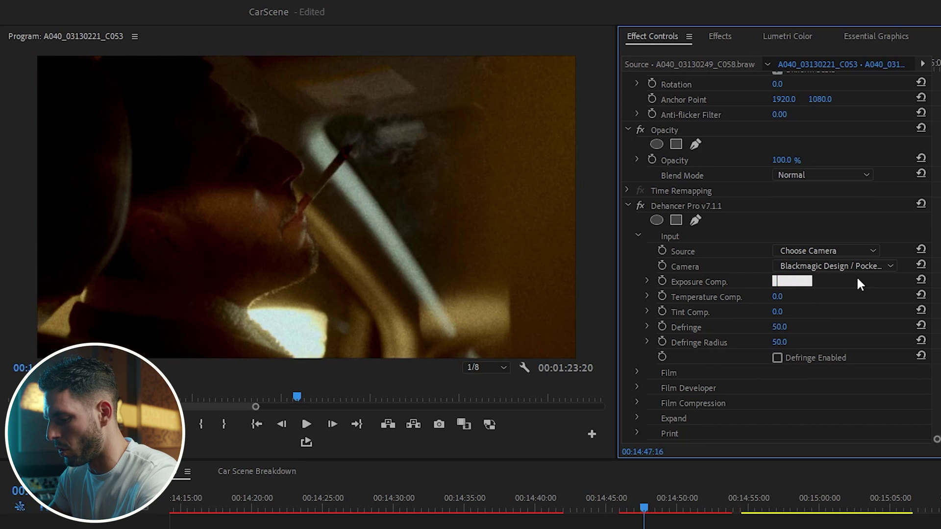
type("0.1")
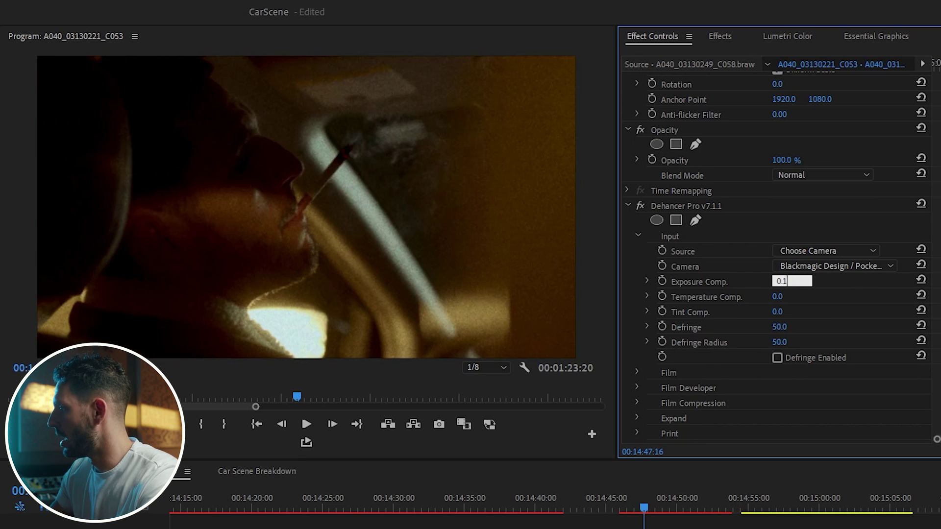
key("Return")
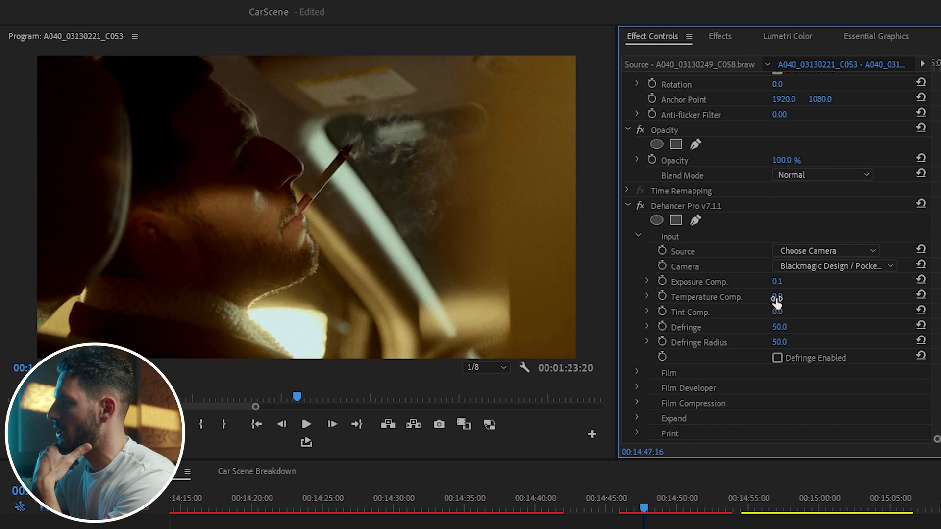
left_click(677, 237)
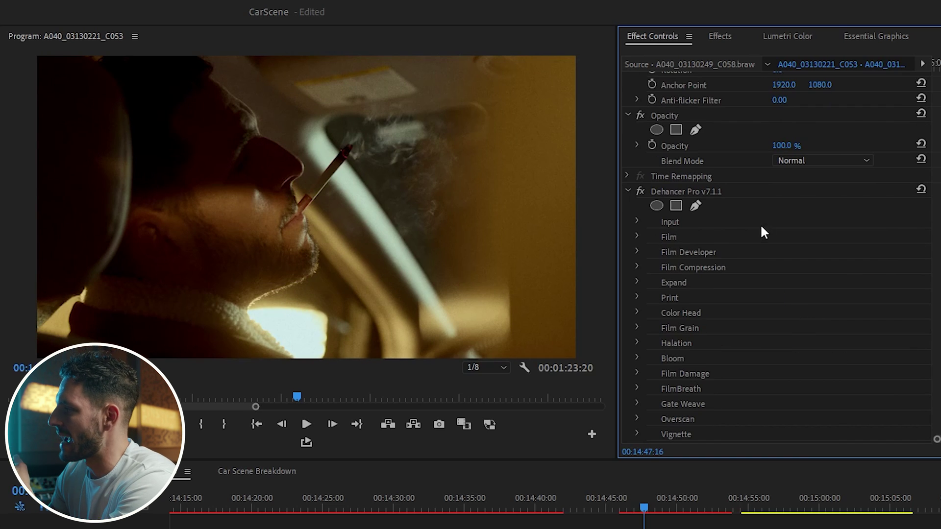
Step: Browse the film stocks in Dehancer's Film section and set the profile to Kodak Ektar 100
left_click(633, 237)
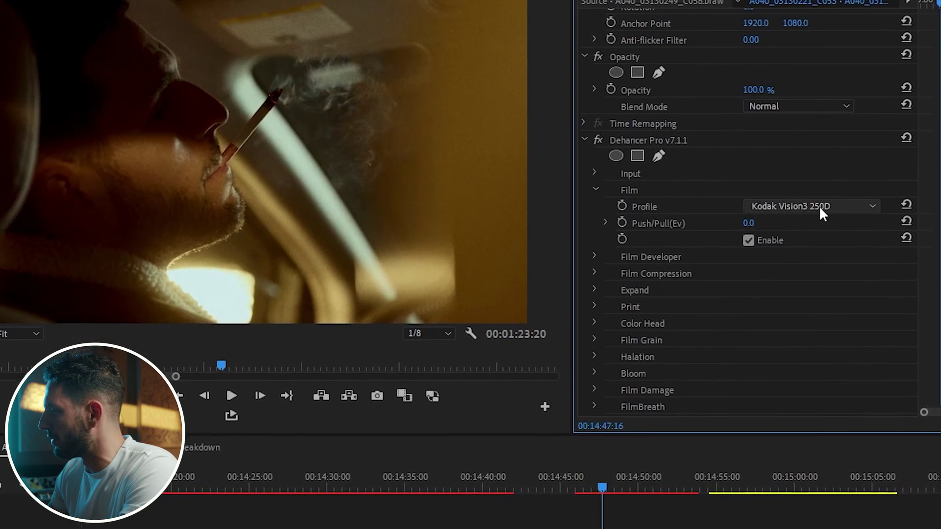
left_click(834, 222)
scroll(828, 198, "up", 2)
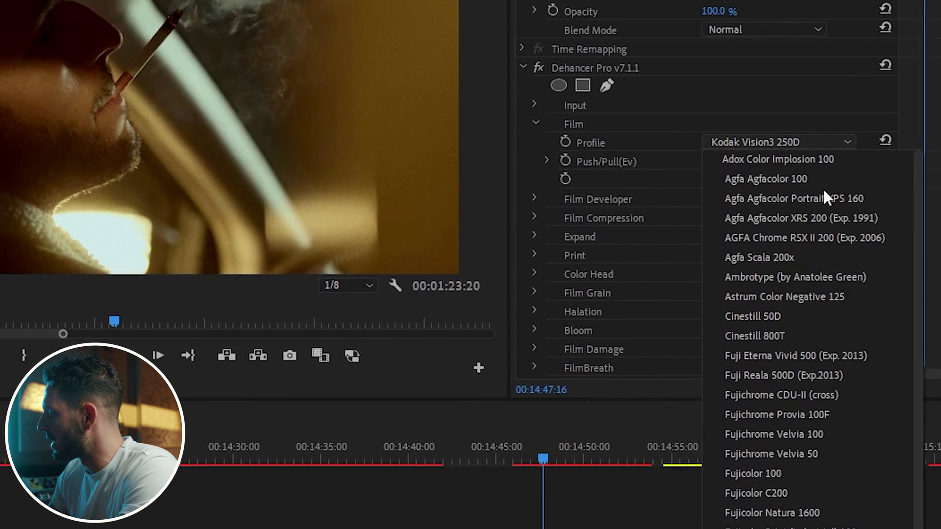
scroll(799, 217, "down", 3)
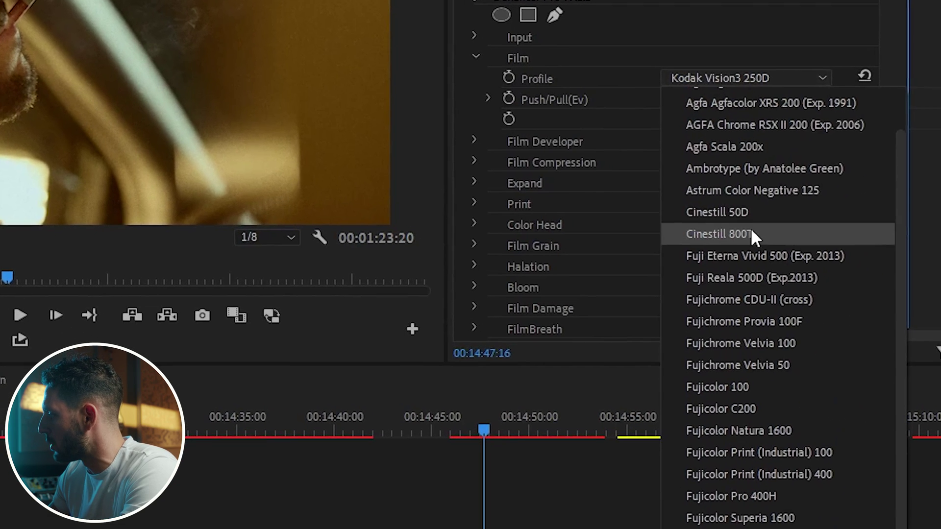
scroll(751, 231, "down", 5)
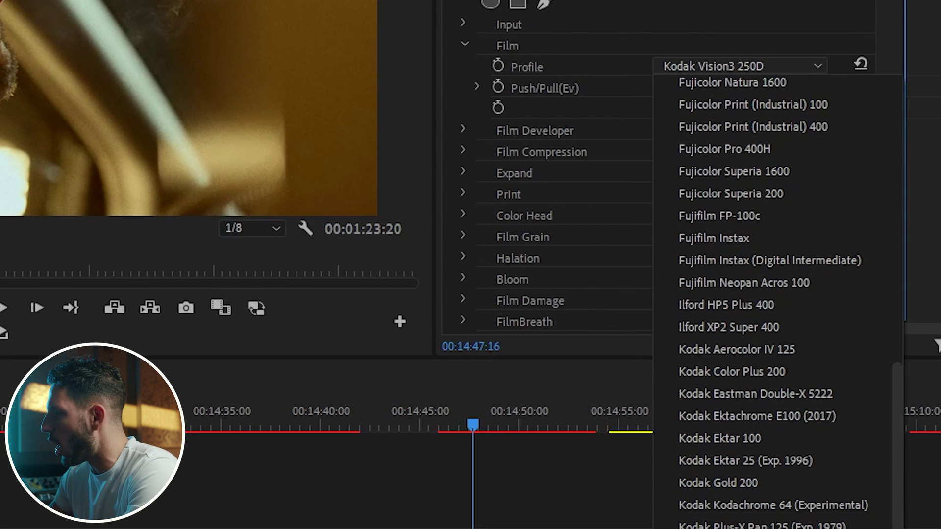
scroll(774, 294, "up", 3)
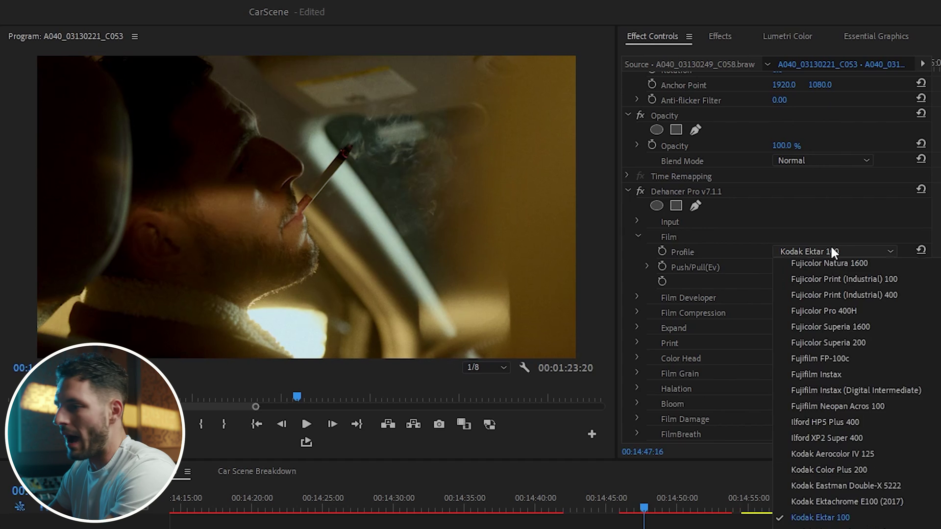
left_click(829, 245)
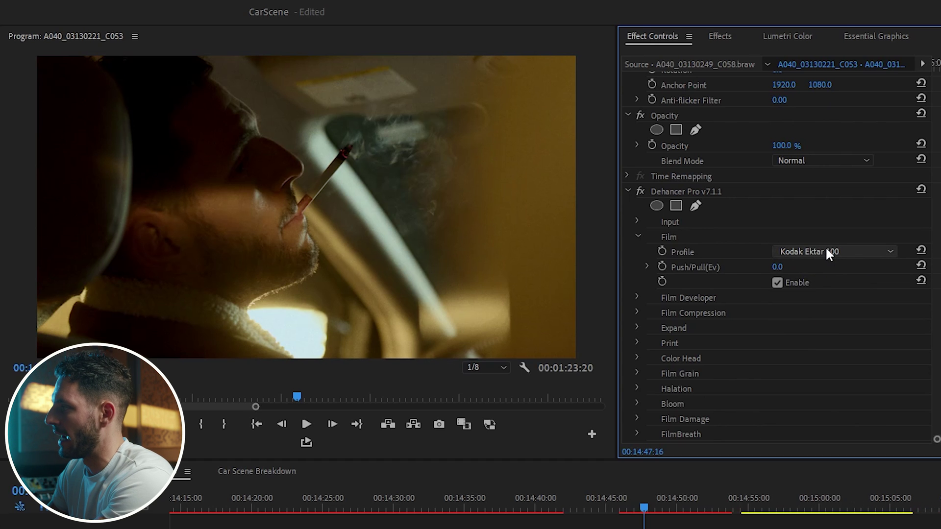
Step: Compare the look with the Kodak Portra 160NC film profile and go back to Kodak Ektar 100
left_click(825, 250)
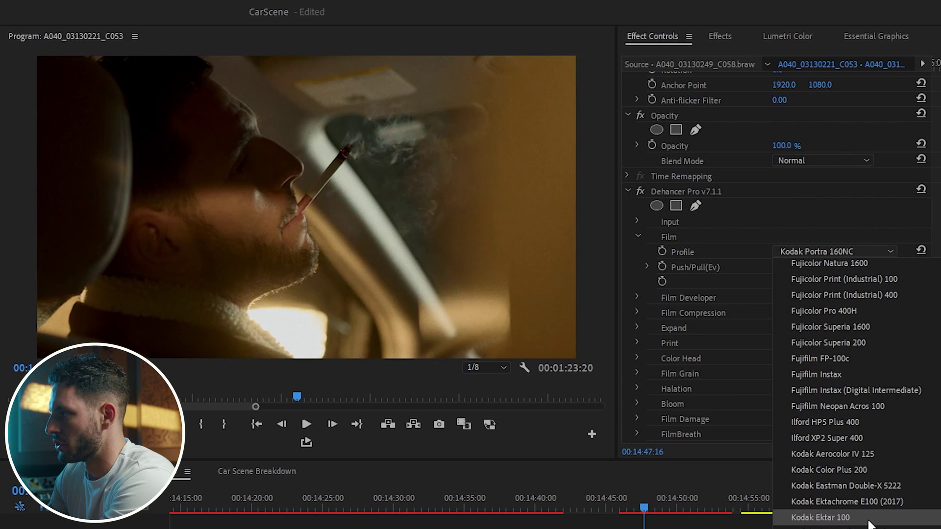
left_click(833, 517)
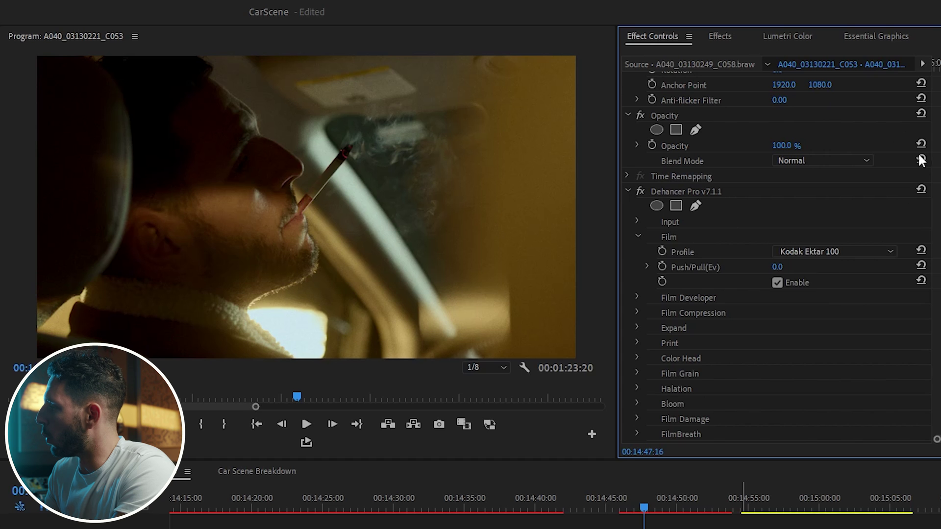
left_click(856, 250)
left_click(859, 249)
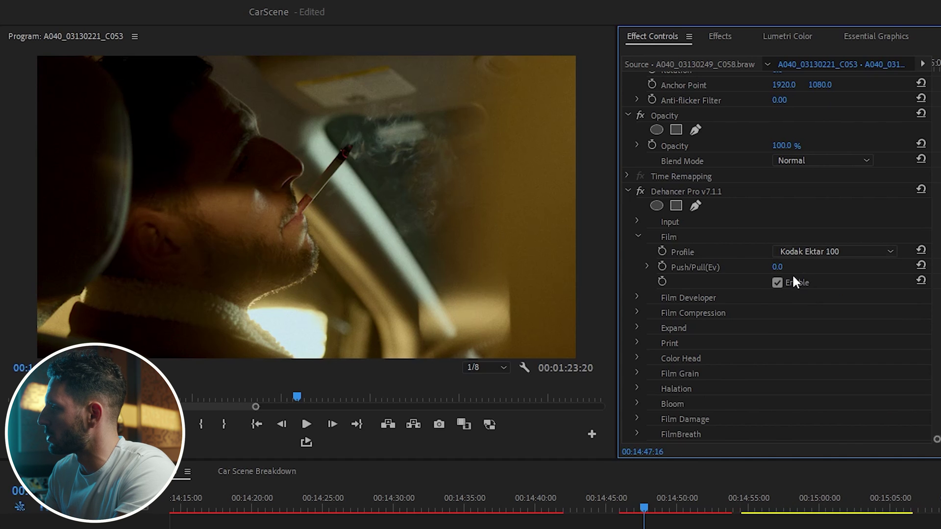
Step: Set the film's Push/Pull to 1.4 EV
left_click_drag(783, 269, 784, 271)
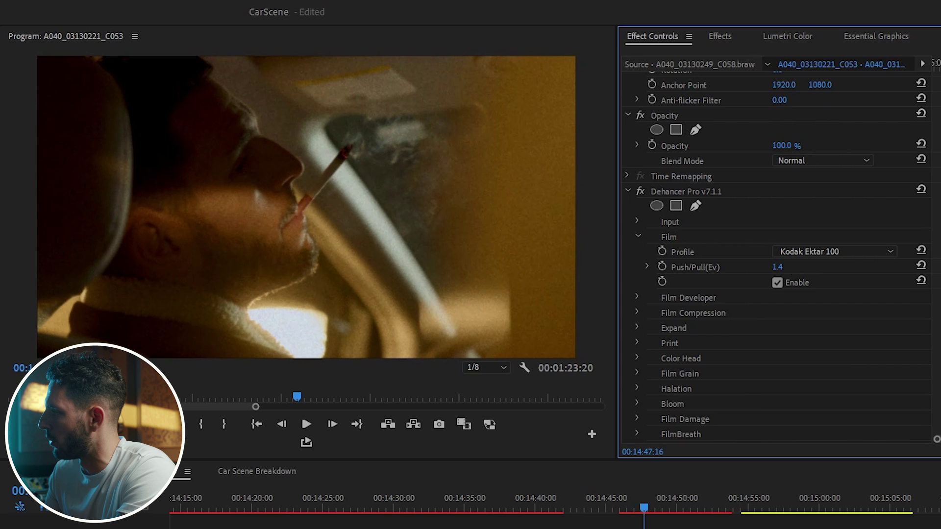
scroll(626, 291, "up", 3)
left_click(627, 293)
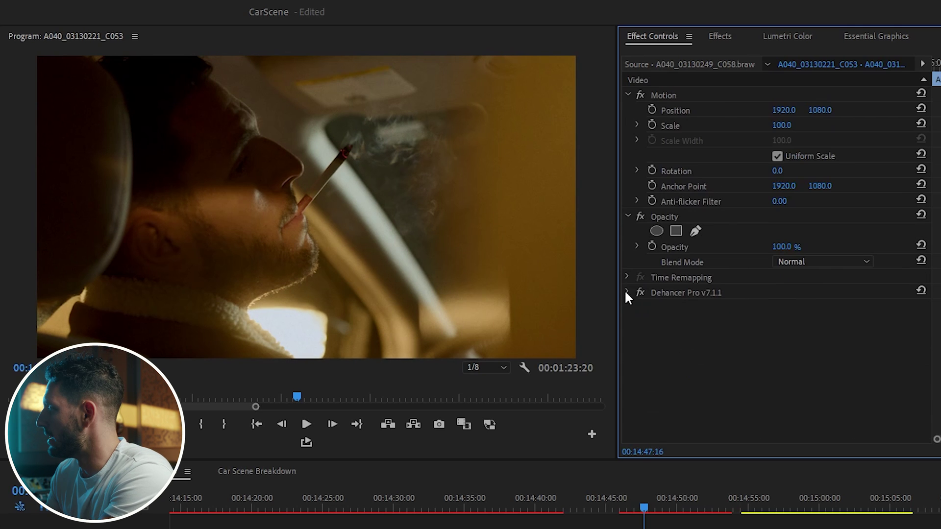
left_click(626, 293)
Step: Set the profile in Dehancer's Print section to Kodak Endura Glossy Paper
scroll(711, 283, "down", 5)
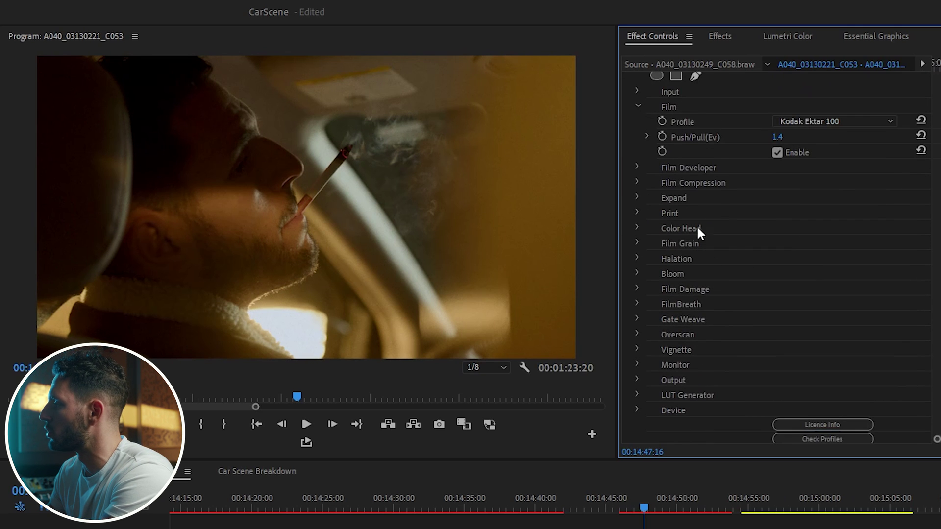
left_click(637, 213)
scroll(764, 206, "down", 1)
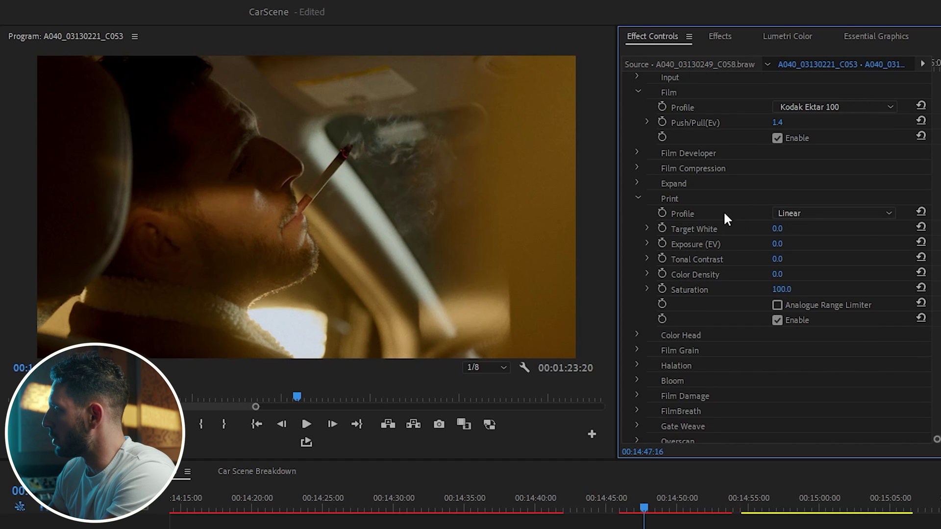
left_click(838, 212)
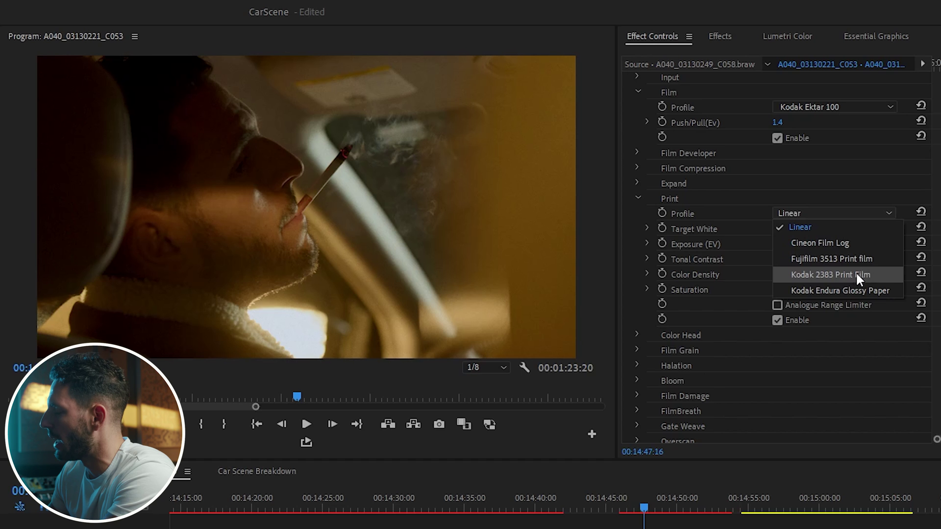
left_click(818, 292)
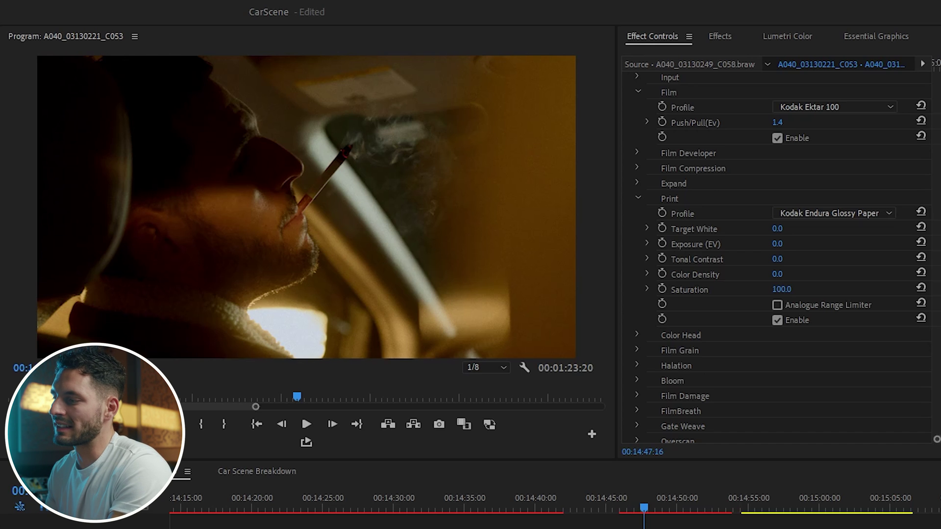
Step: Try a print Exposure of 3 EV on the shot, and undo the change
scroll(815, 251, "up", 3)
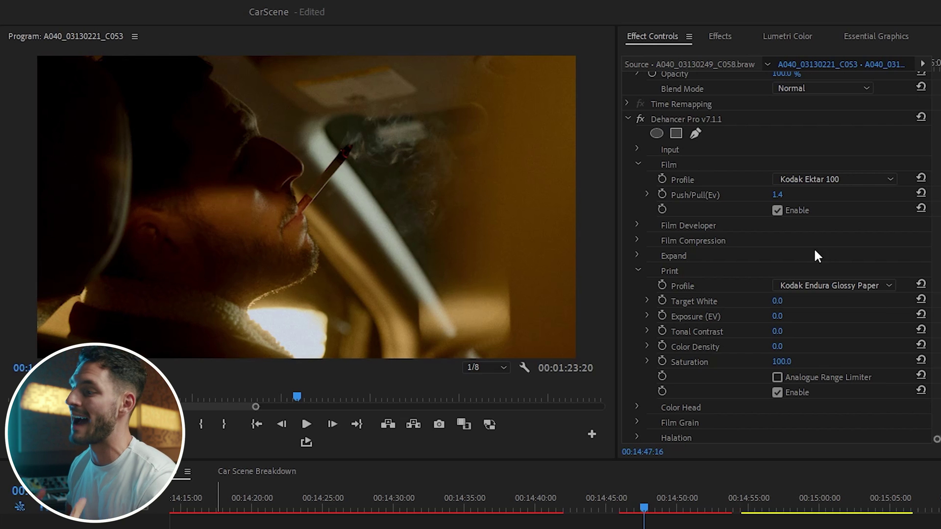
scroll(814, 248, "down", 2)
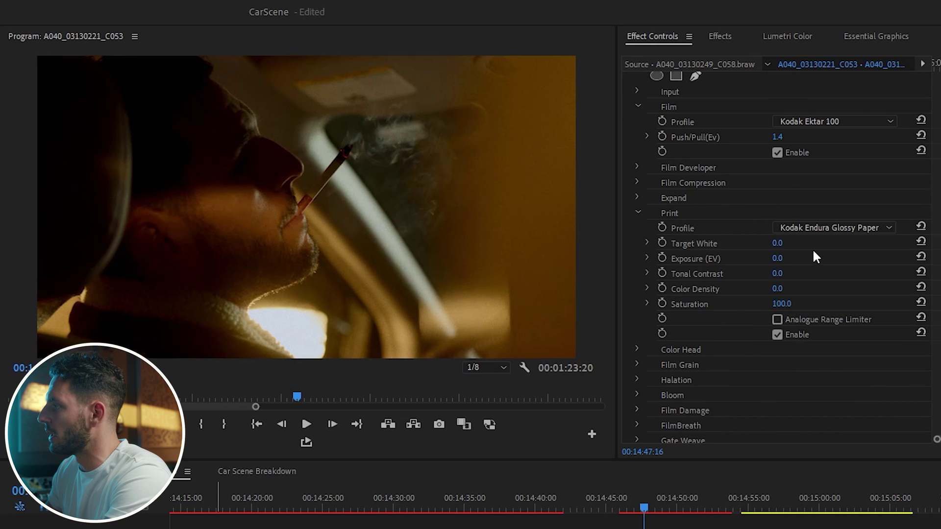
left_click(777, 258)
type("3")
key("Return")
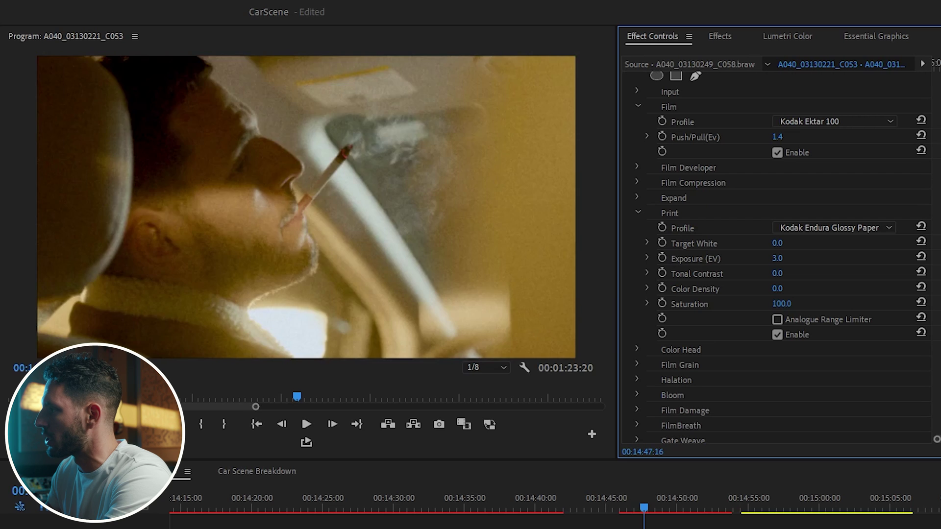
key("ctrl+z")
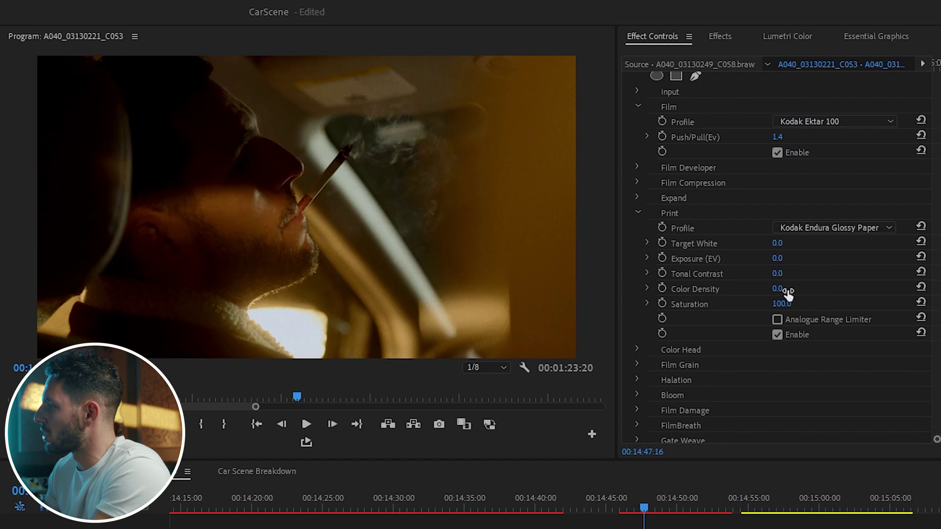
Step: Set the Print section's Color Density to 50
mouse_move(783, 290)
left_mouse_down()
mouse_move(881, 290)
mouse_move(793, 289)
left_mouse_up()
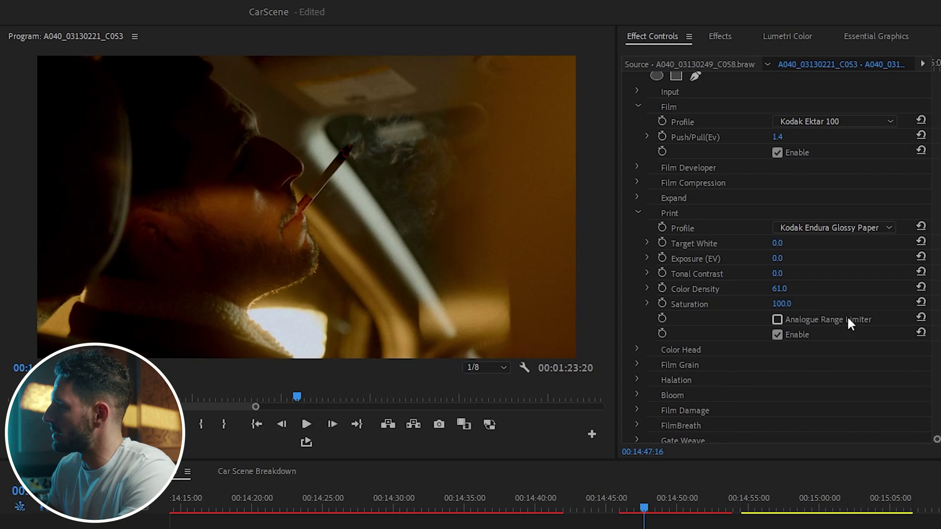
left_click(785, 290)
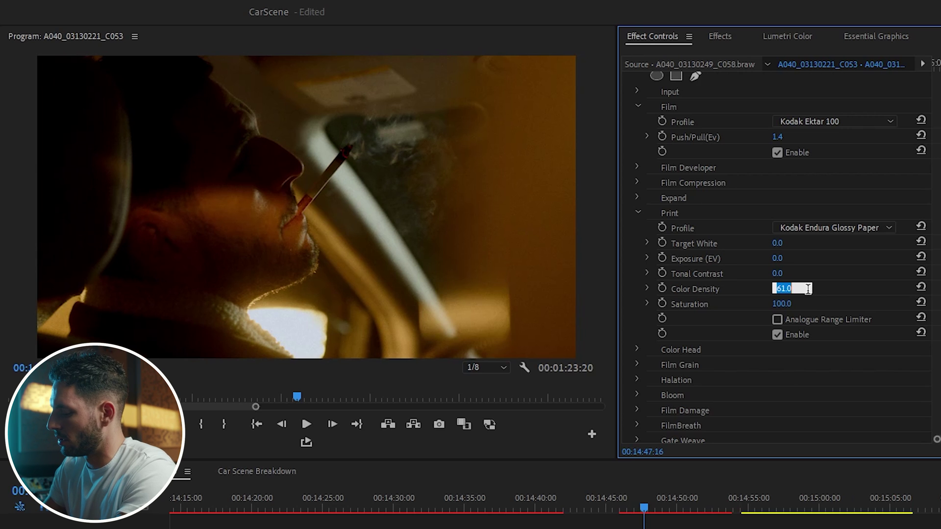
type("50")
key("Tab")
Step: Set the Print section's Saturation to 95
scroll(833, 304, "up", 1)
left_click(807, 315)
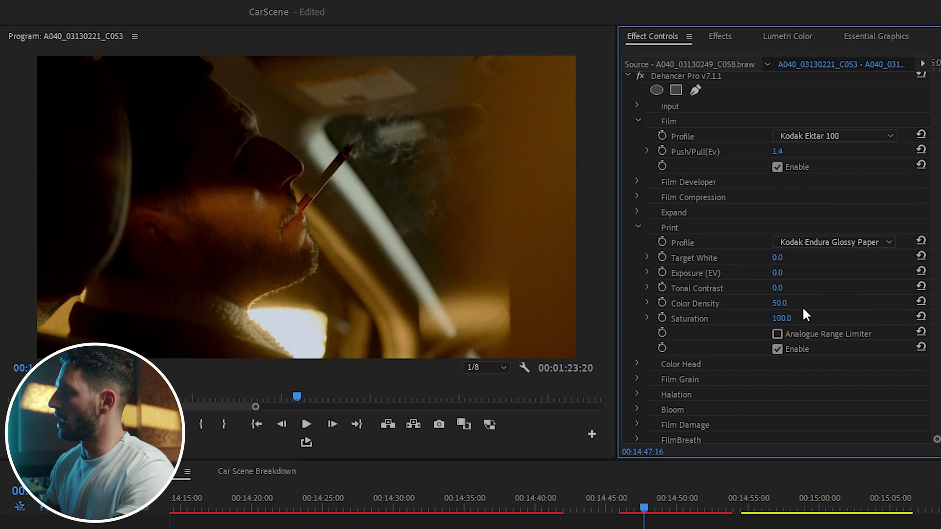
left_click(785, 318)
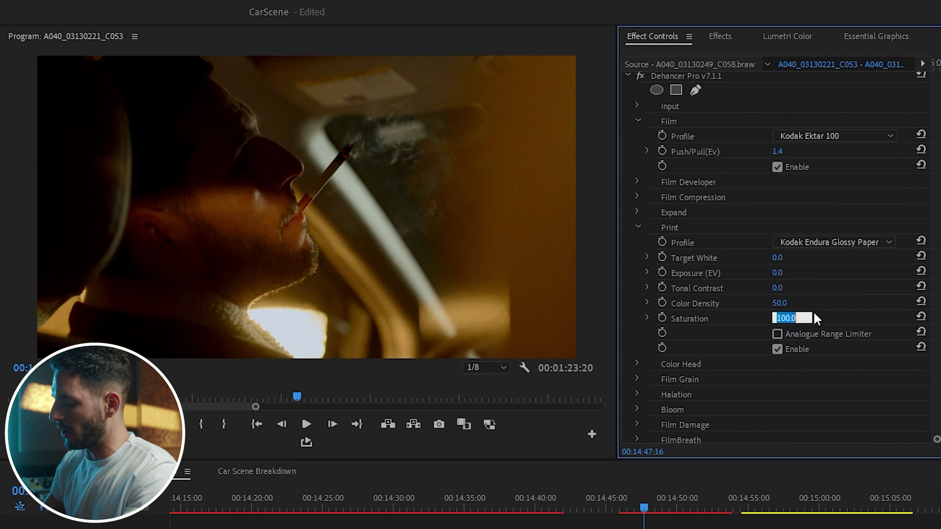
type("9")
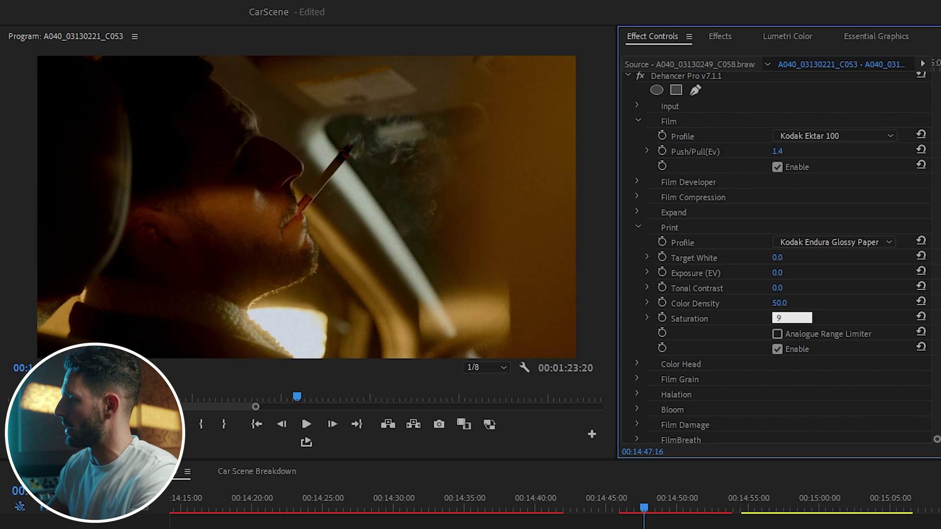
type("5")
key("Return")
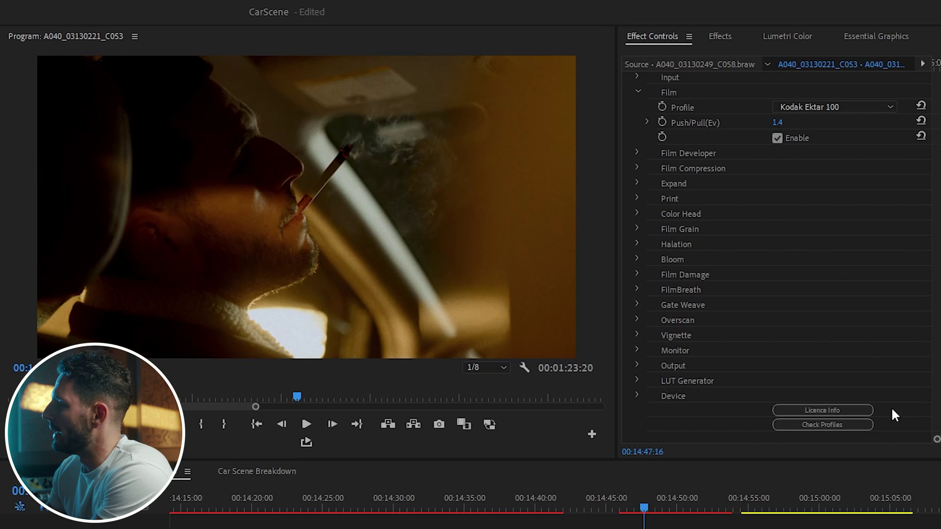
Step: Enable Film Compression on the clip, switching it off and on again to compare the highlights
left_click(780, 248)
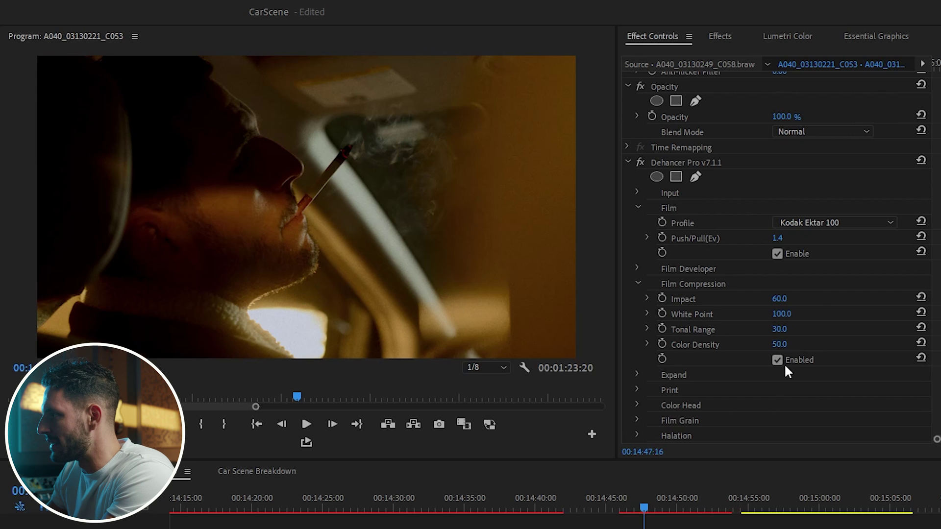
left_click(777, 361)
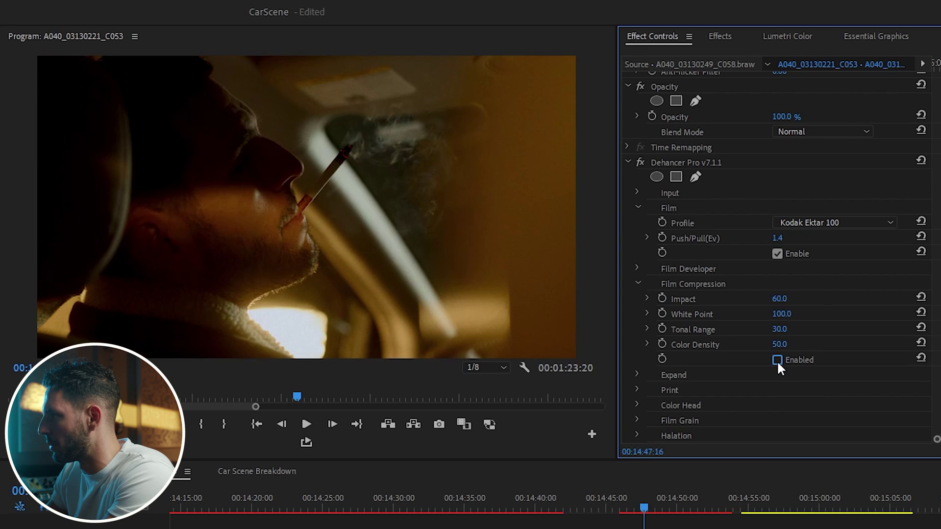
left_click(777, 360)
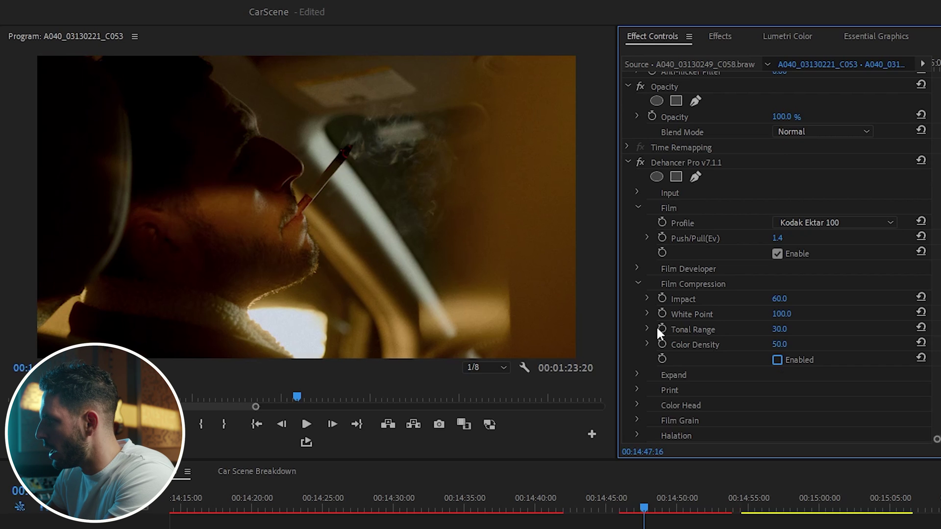
left_click(778, 361)
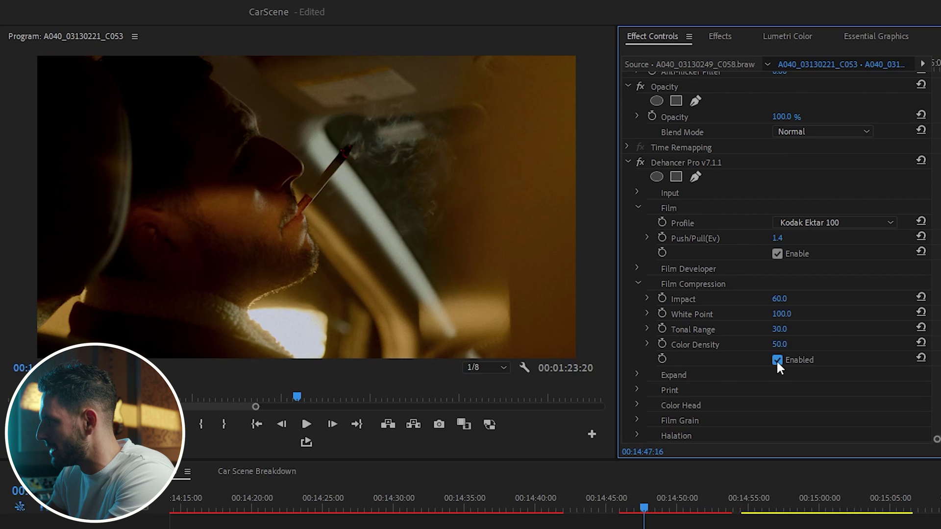
Step: Adjust Film Compression to an Impact of 100 and a White Point of 89
left_click(788, 316)
type("50")
key("Return")
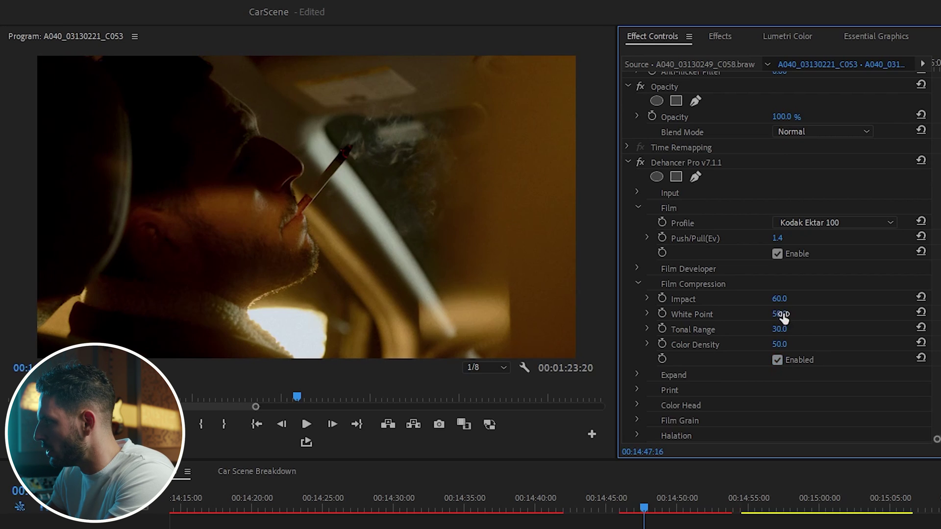
mouse_move(780, 314)
left_mouse_down()
mouse_move(815, 314)
mouse_move(781, 314)
mouse_move(793, 314)
left_mouse_up()
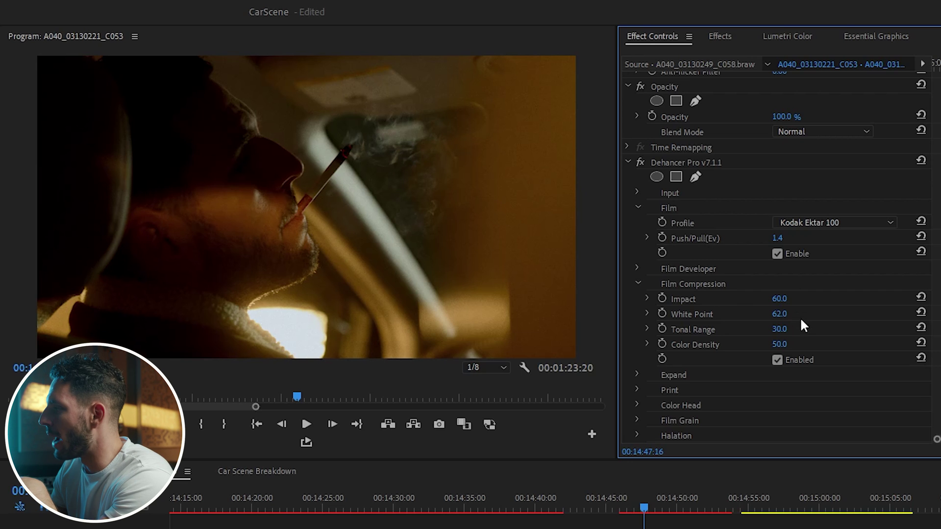
mouse_move(779, 314)
left_mouse_down()
mouse_move(813, 316)
mouse_move(772, 314)
left_mouse_up()
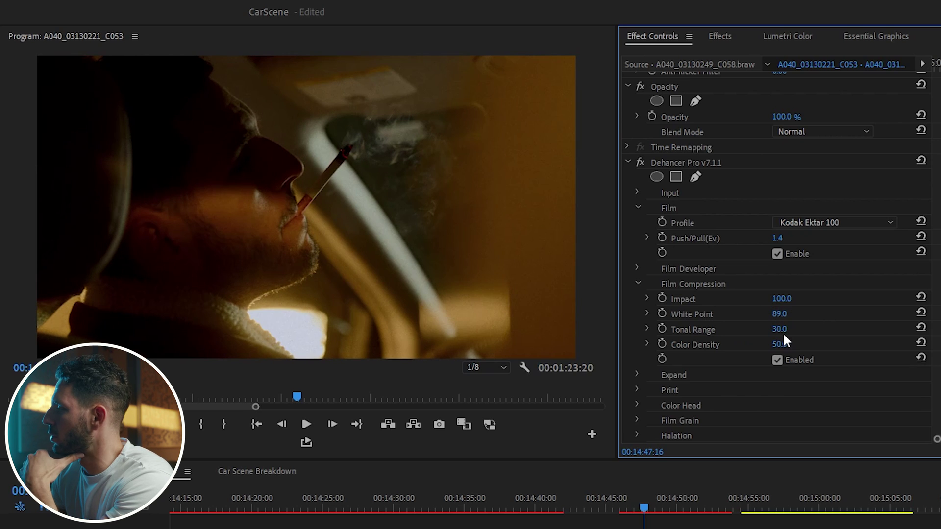
Step: Set Film Compression's Tonal Range to 17 and Color Density to 100, and collapse the section
left_click_drag(780, 329, 774, 330)
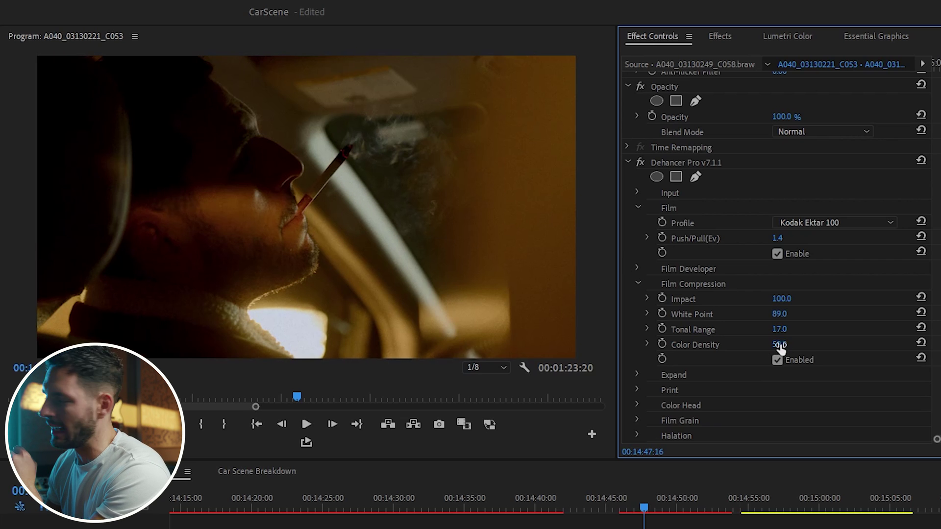
left_click_drag(782, 347, 814, 348)
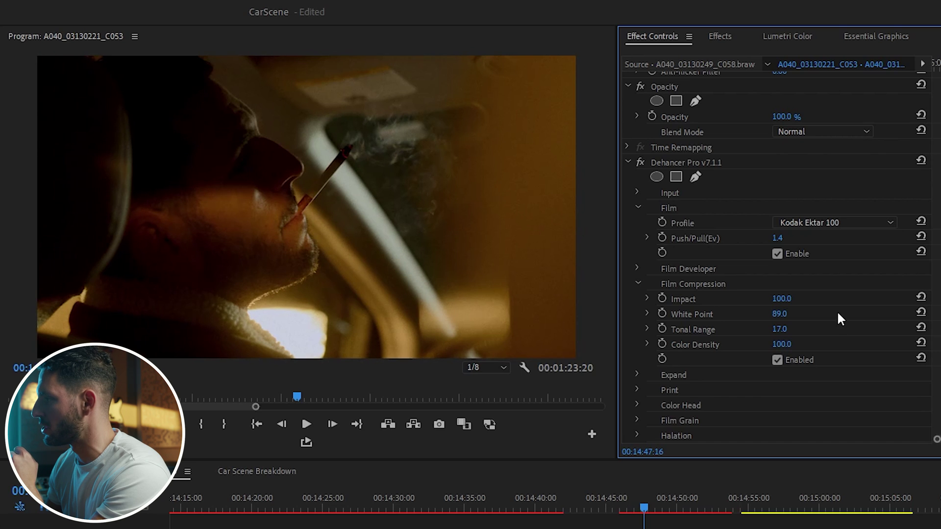
scroll(784, 304, "down", 2)
left_click(687, 226)
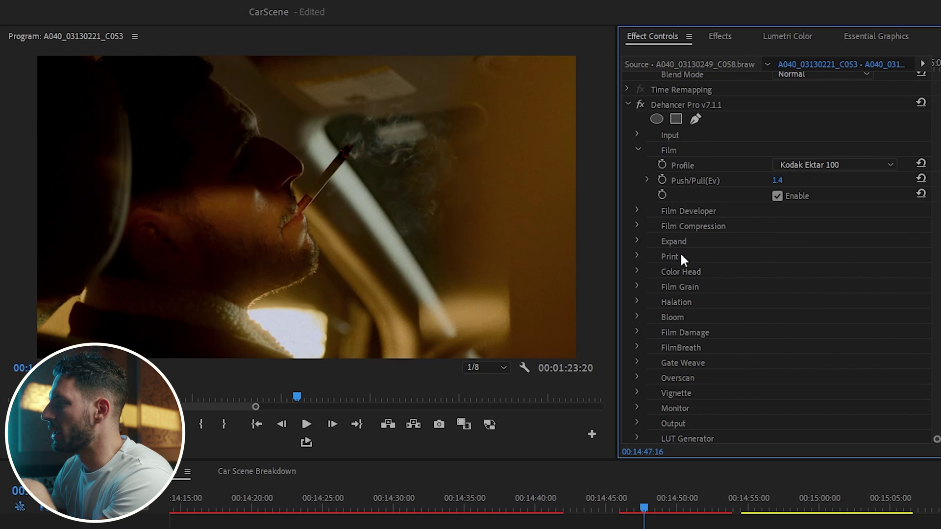
Step: Expand the Color Head settings and enable them for the clip
left_click(637, 272)
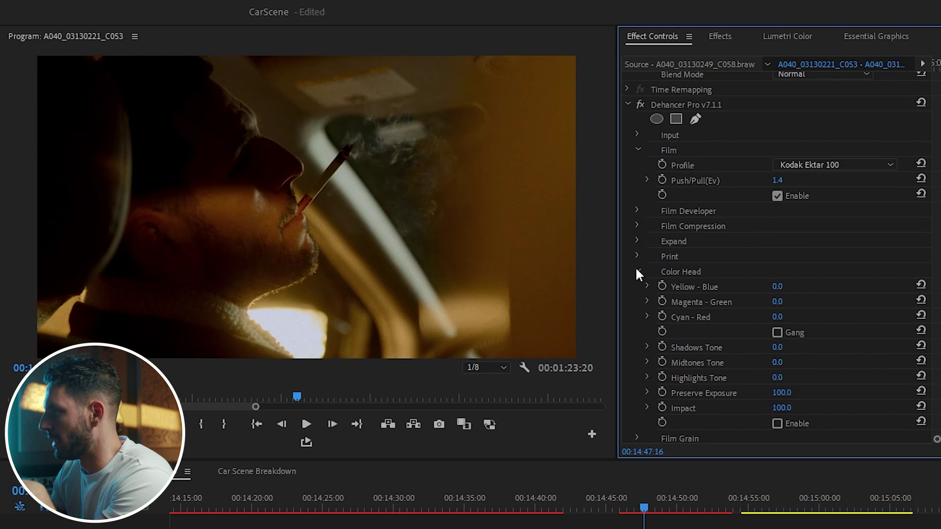
scroll(821, 249, "down", 2)
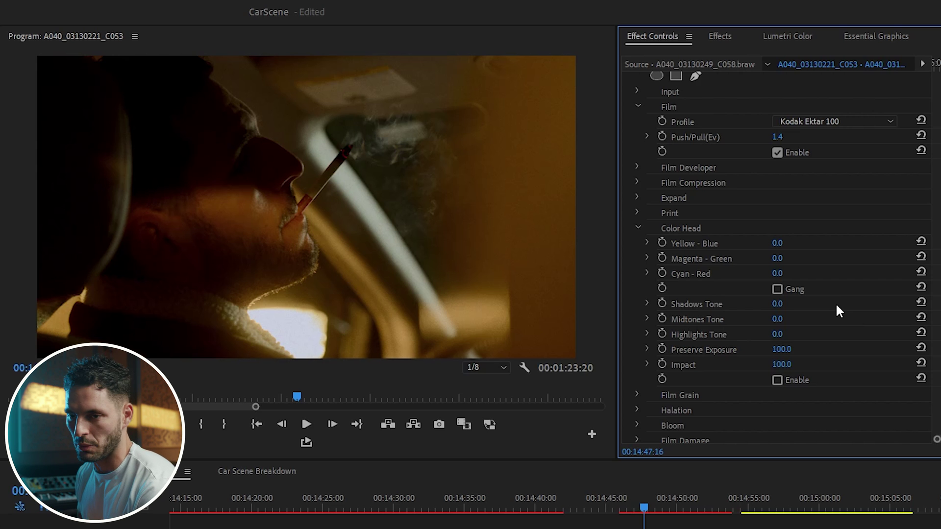
left_click(778, 380)
Step: Try a Cyan - Red value of 7 in Color Head, and reset it to 0
left_click_drag(777, 243, 778, 273)
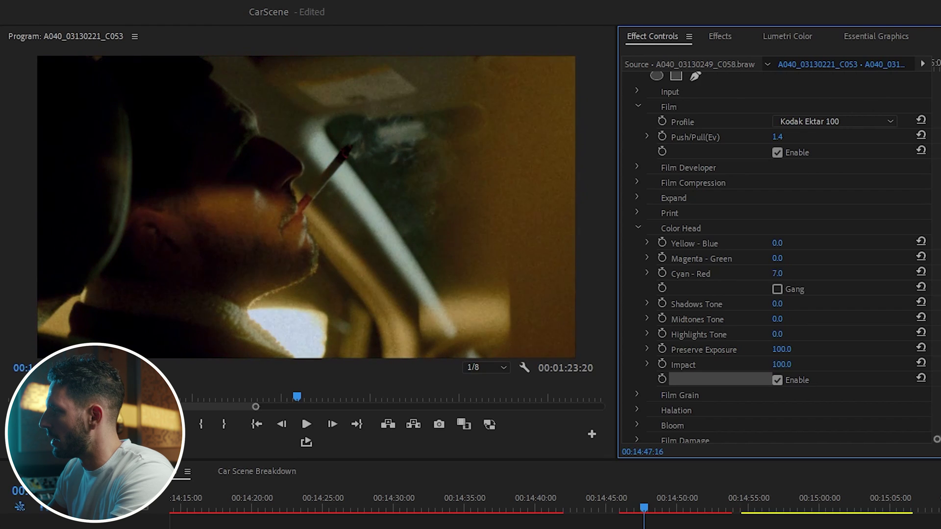
left_click(779, 274)
type("0")
key("Return")
scroll(791, 307, "down", 1)
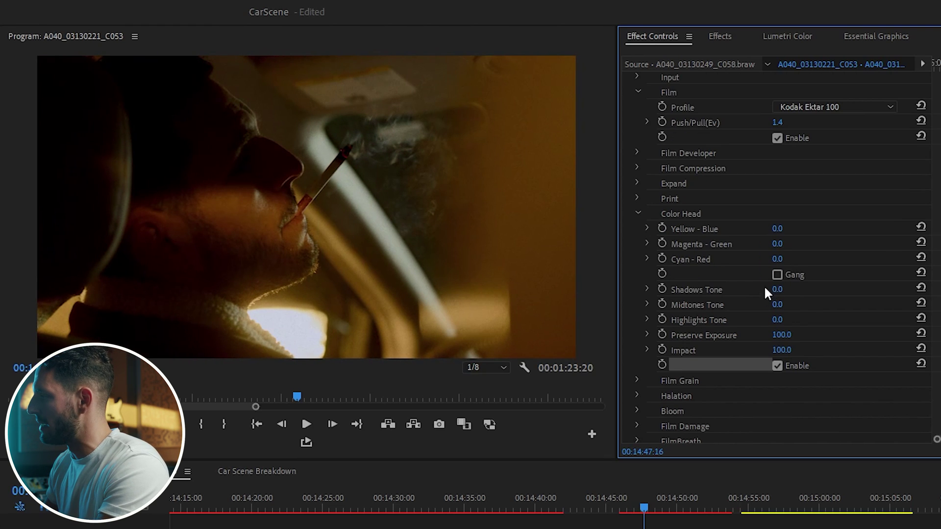
Step: Set Color Head's Yellow - Blue to -10 and Cyan - Red to -14
scroll(818, 289, "up", 3)
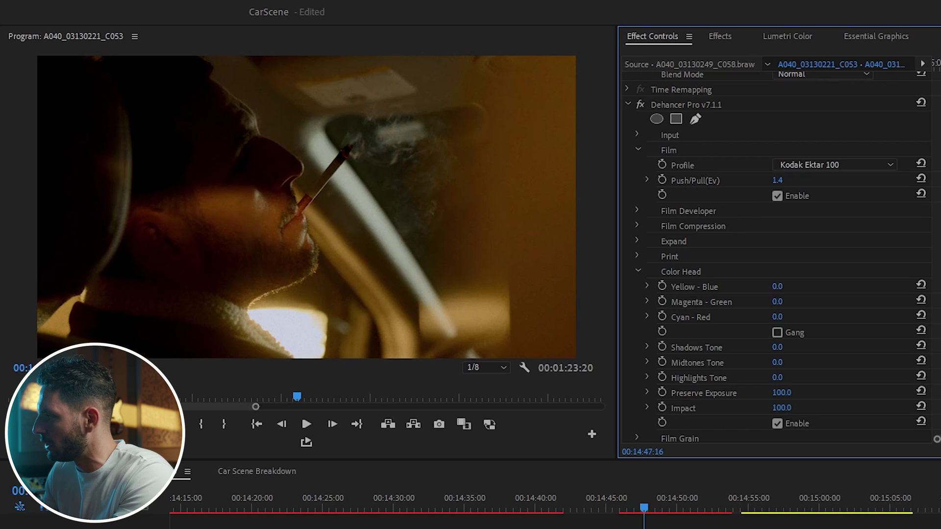
left_click_drag(793, 287, 777, 287)
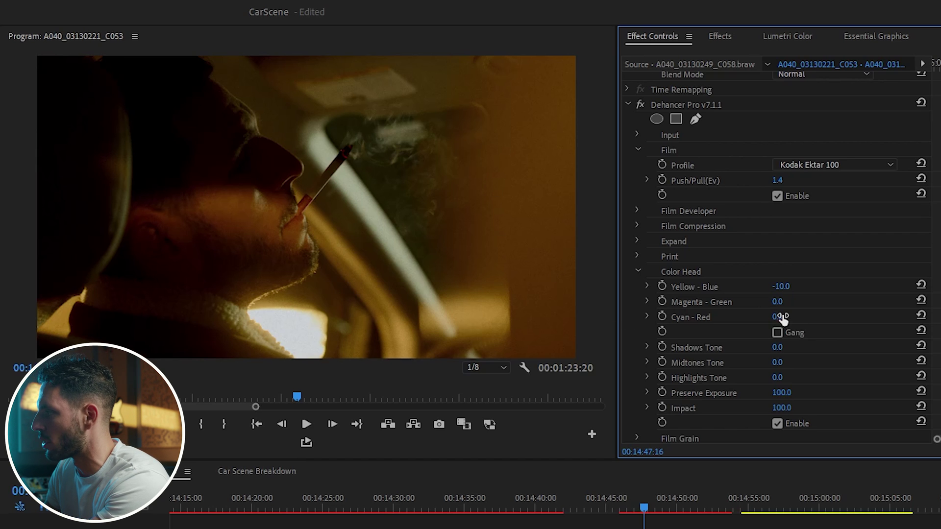
left_click_drag(779, 317, 760, 316)
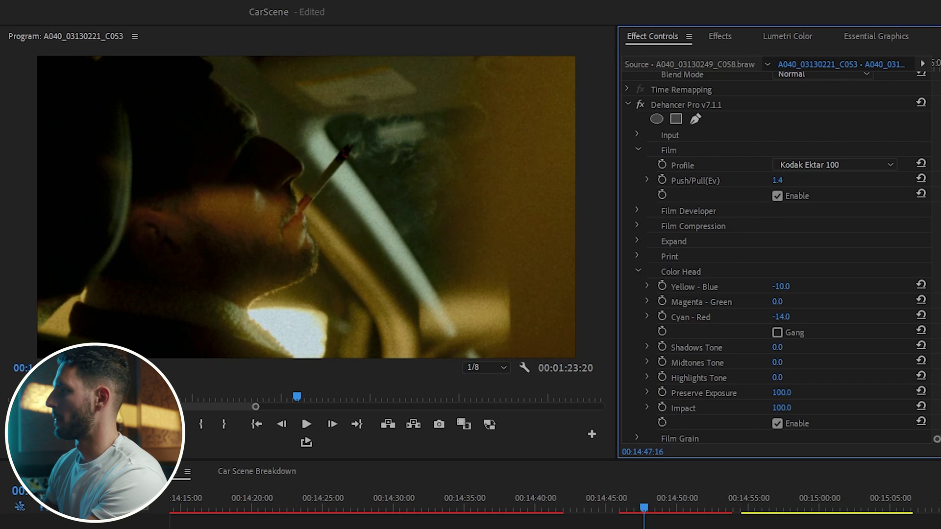
scroll(816, 301, "down", 1)
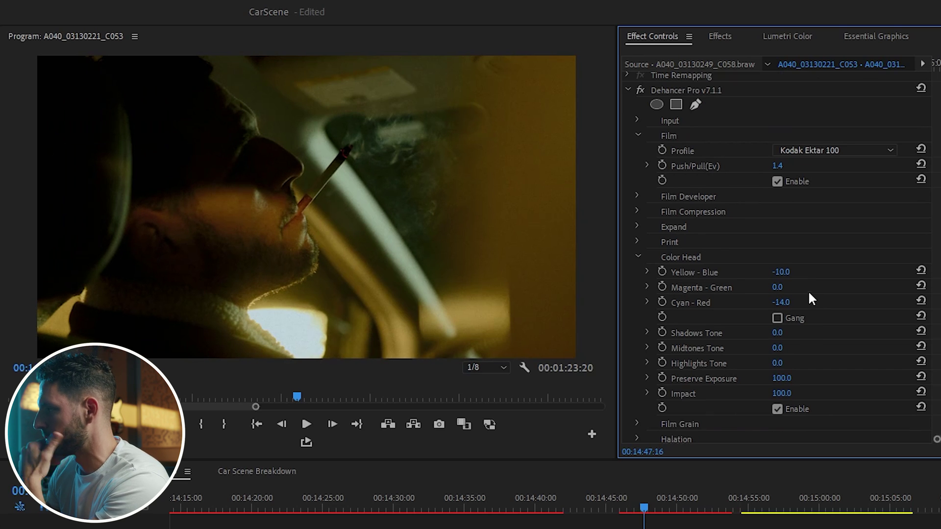
scroll(855, 252, "down", 1)
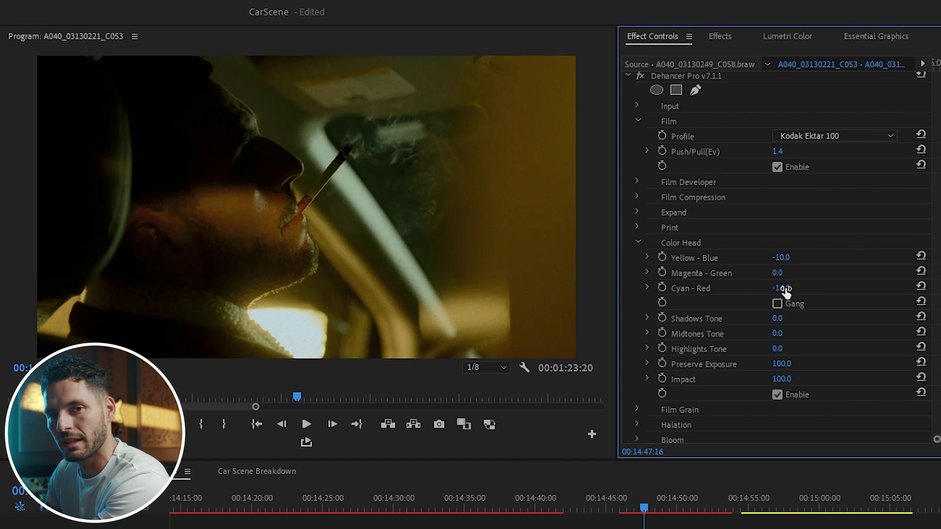
Step: Set Color Head's Shadows Tone to -15 and Highlights Tone to 10
left_click_drag(778, 318, 779, 348)
scroll(811, 299, "down", 2)
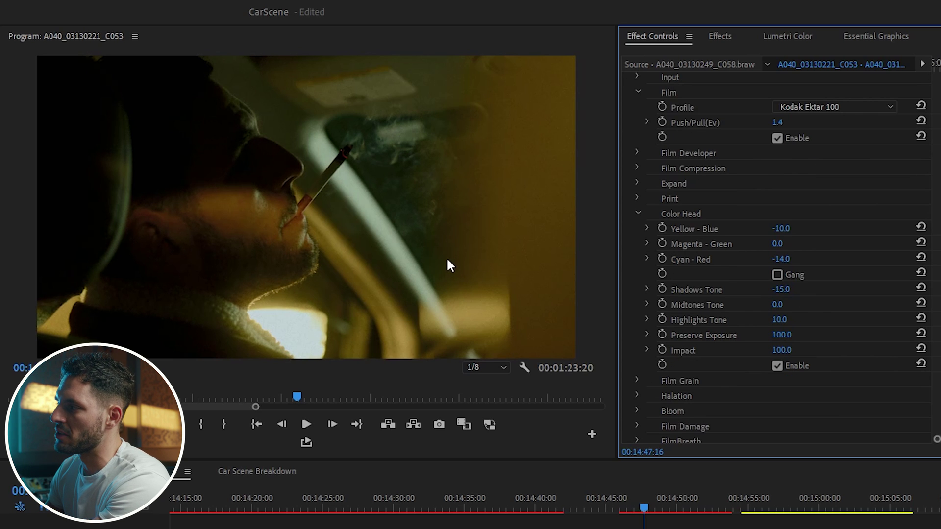
scroll(652, 196, "down", 1)
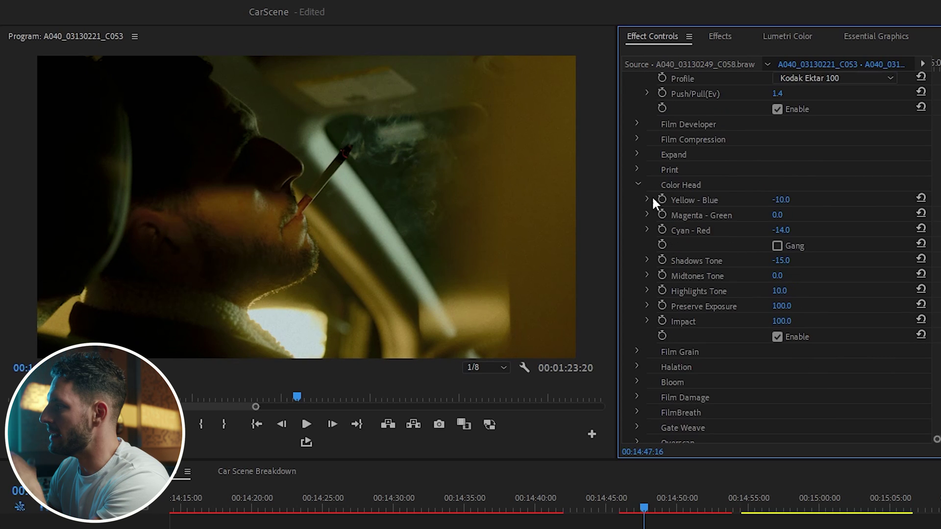
Step: Enable Film Grain and change its profile to Custom
left_click(637, 193)
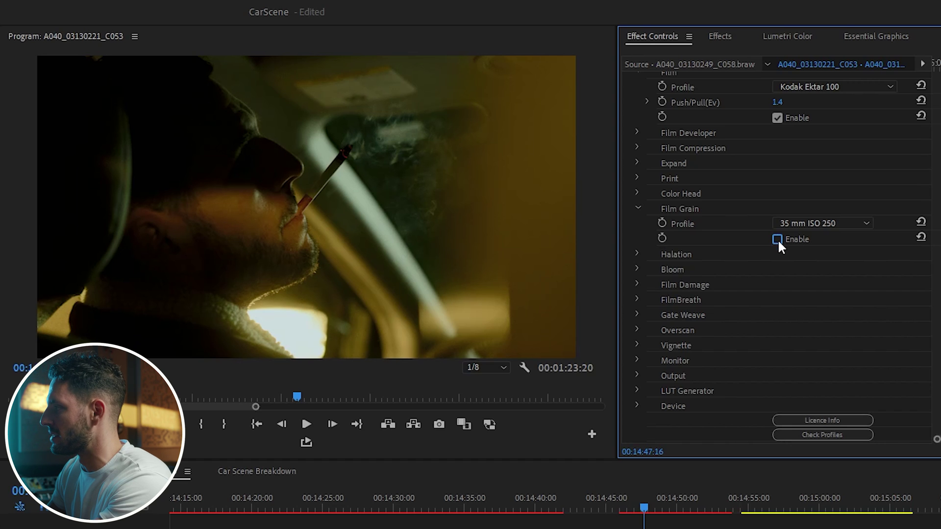
left_click(777, 239)
left_click(836, 219)
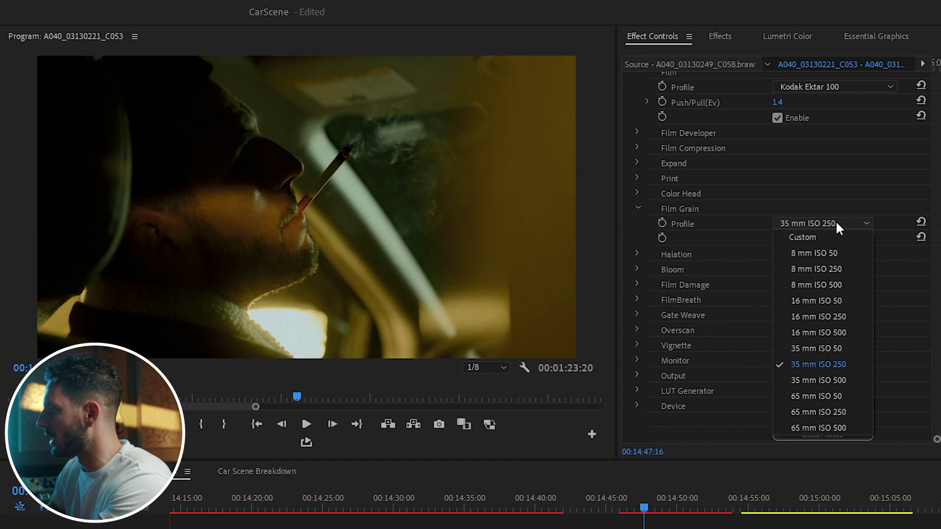
left_click(818, 238)
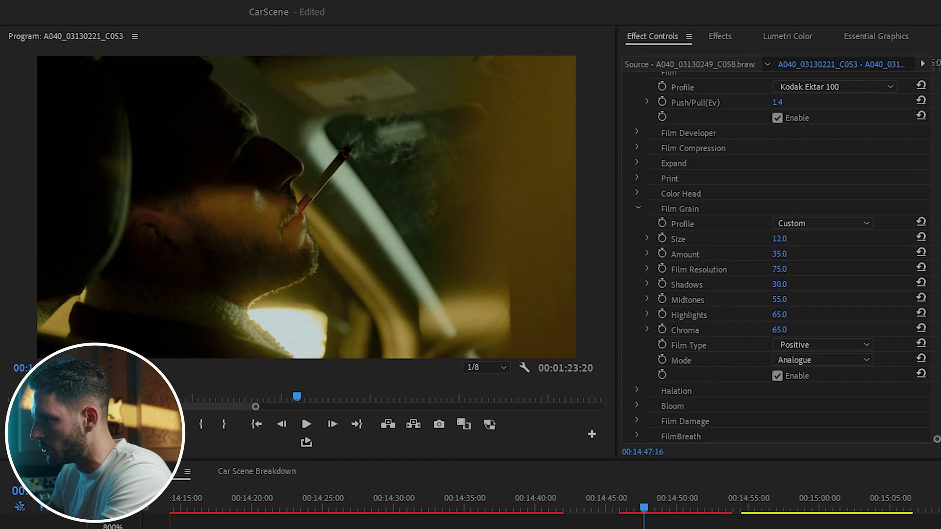
Step: Compare film grain Sizes of 48, 3 and 5 on the shot magnified to 800%, and return Size to 12
left_click(112, 526)
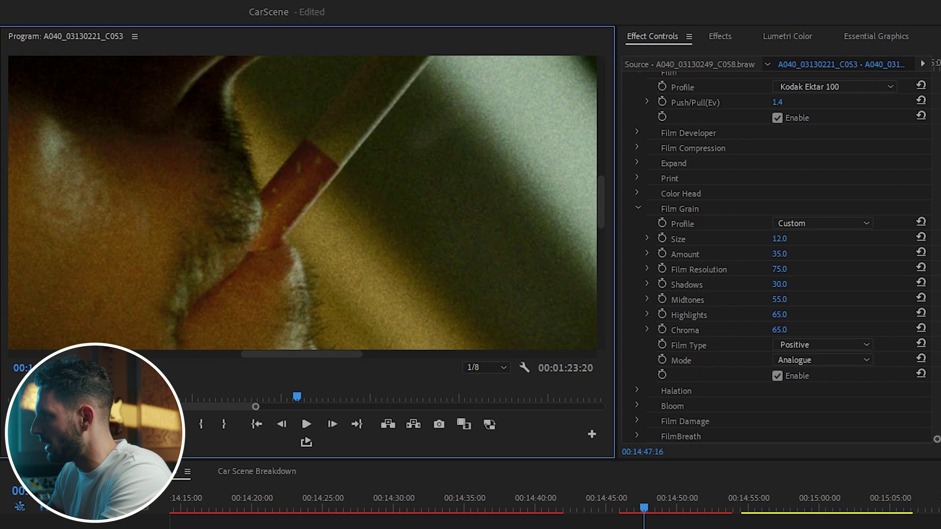
scroll(343, 362, "right", 3)
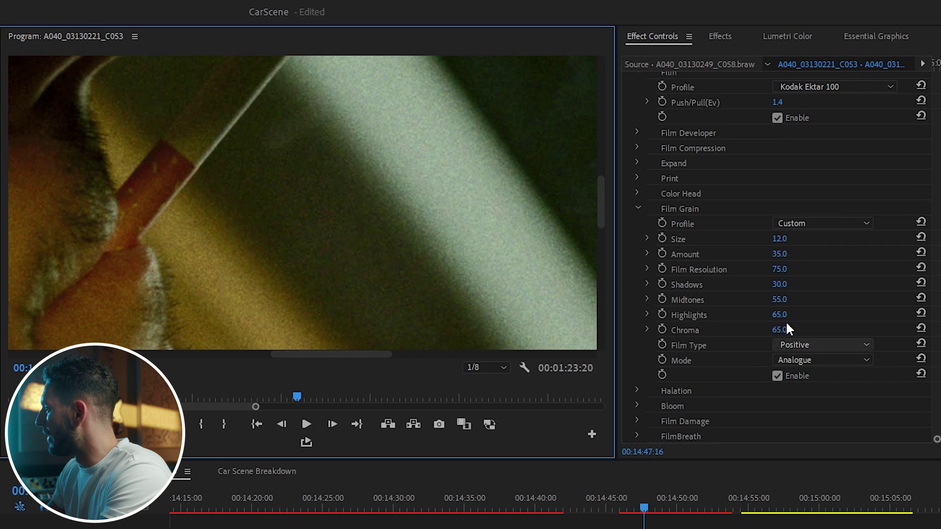
left_click_drag(779, 239, 799, 239)
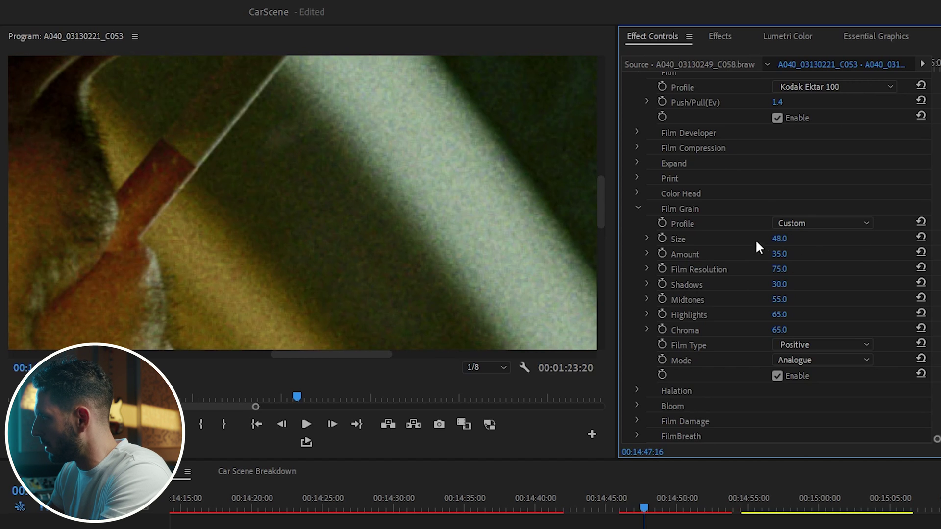
key("ctrl+z")
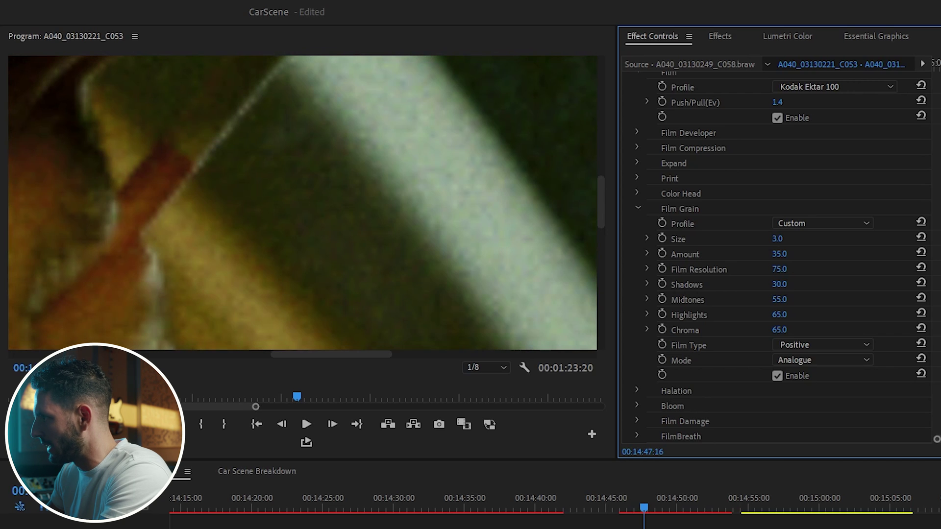
left_click(777, 239)
type("8")
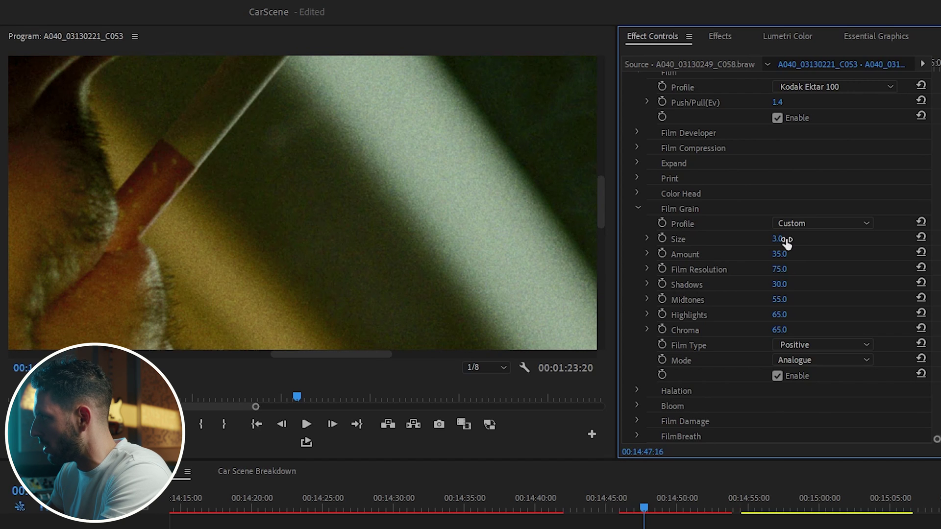
key("Return")
left_click(777, 239)
type("5")
key("Return")
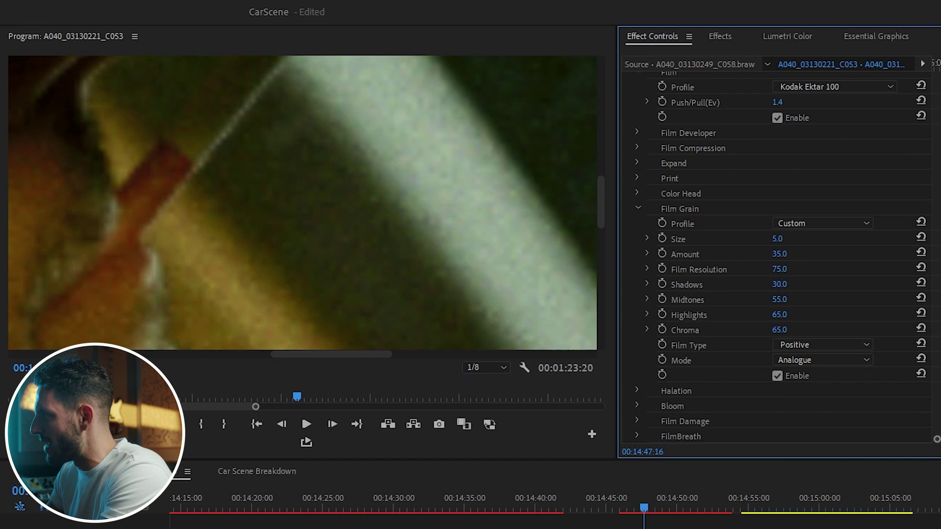
left_click(777, 239)
type("12")
key("Return")
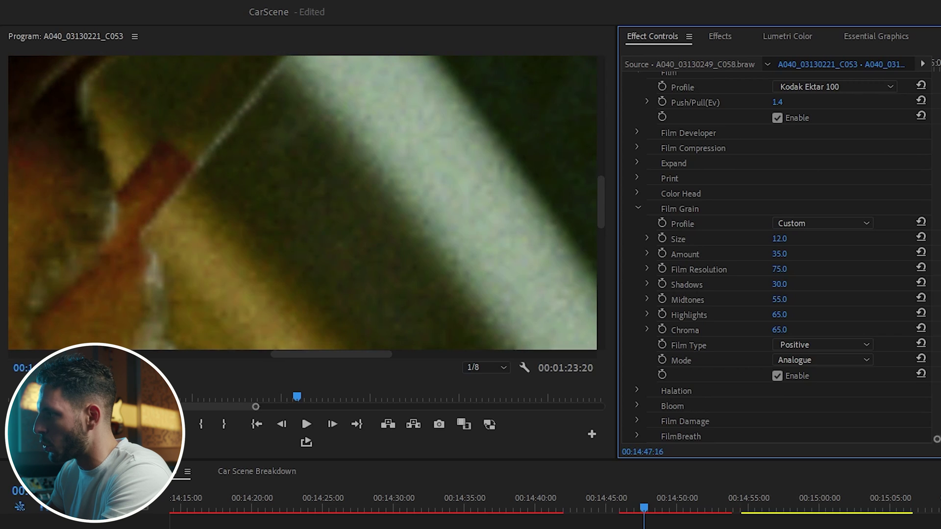
Step: Fine-tune the film grain Size on the magnified shot and set it to 11
left_click(779, 239)
type("4")
key("Return")
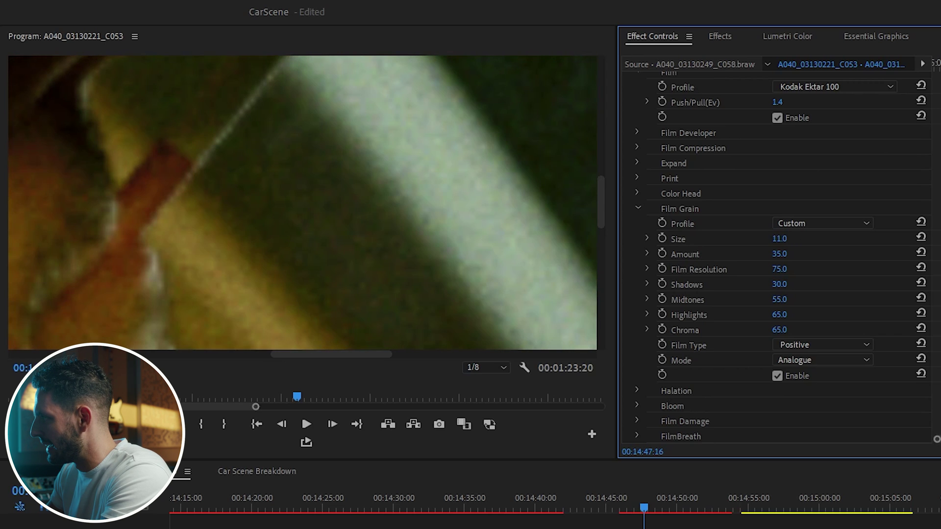
left_click(779, 239)
type("13")
key("Return")
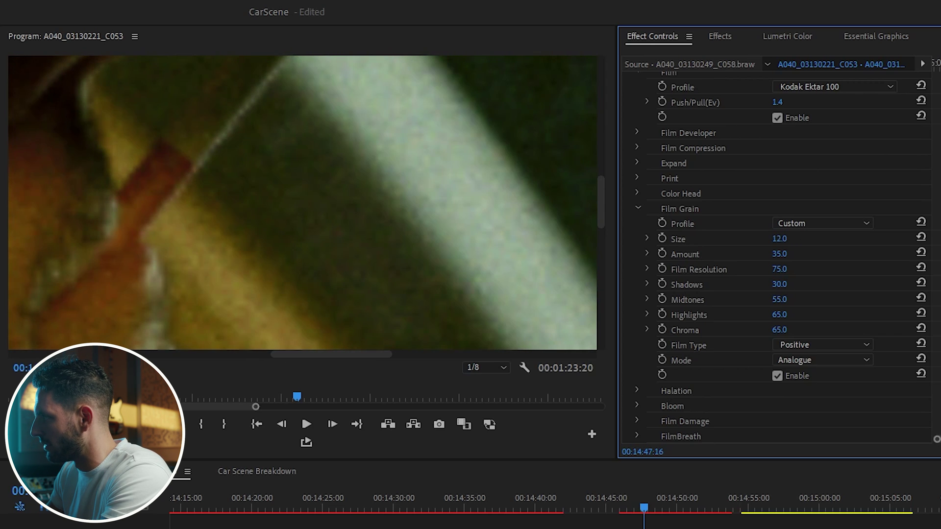
left_click_drag(779, 239, 774, 239)
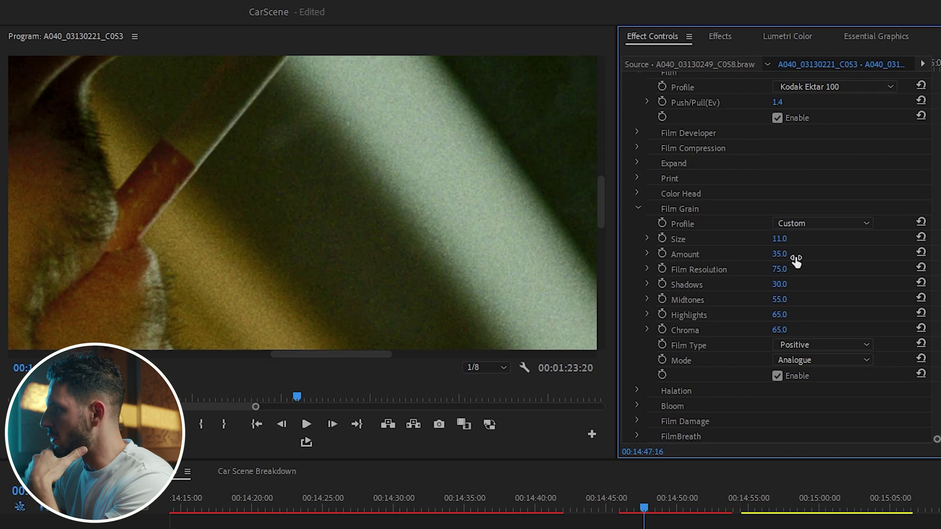
Step: Try a film grain Amount of 100, and set it to 34
left_click(780, 254)
type("100")
key("Return")
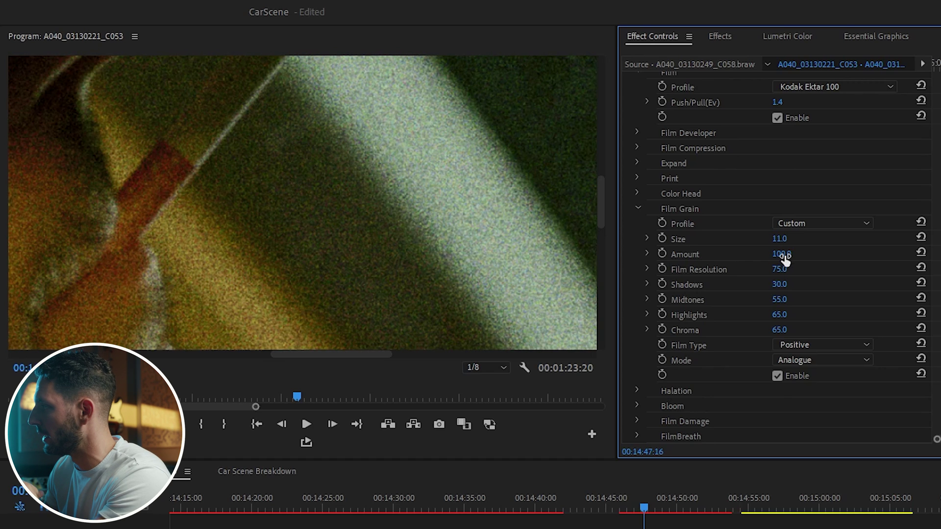
left_click_drag(784, 256, 806, 268)
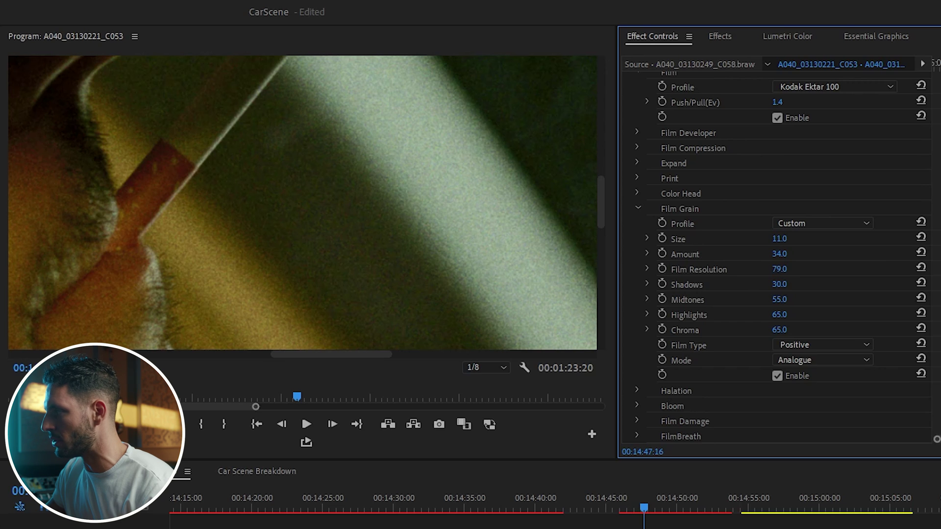
Step: Set Film Resolution to 90 and check the shot at 800% with Film Grain switched off and on
left_click_drag(779, 269, 782, 269)
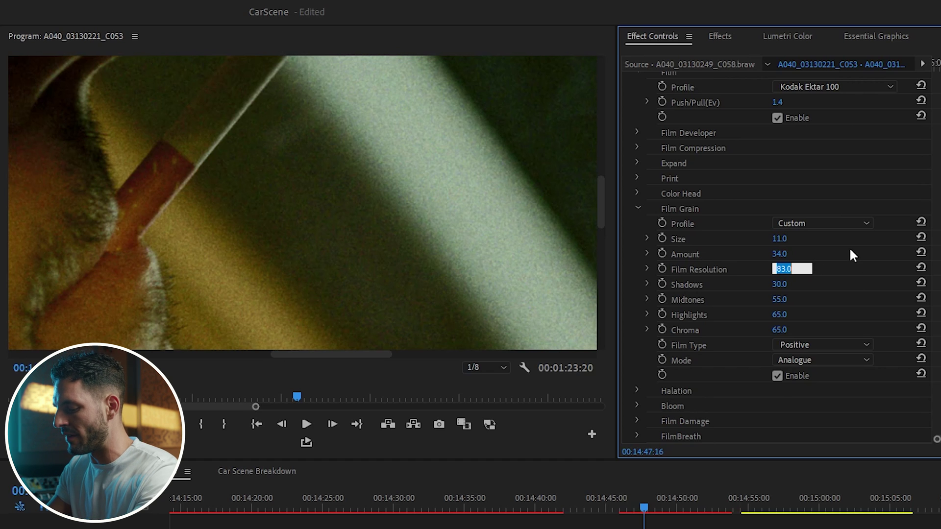
type("90")
key("Return")
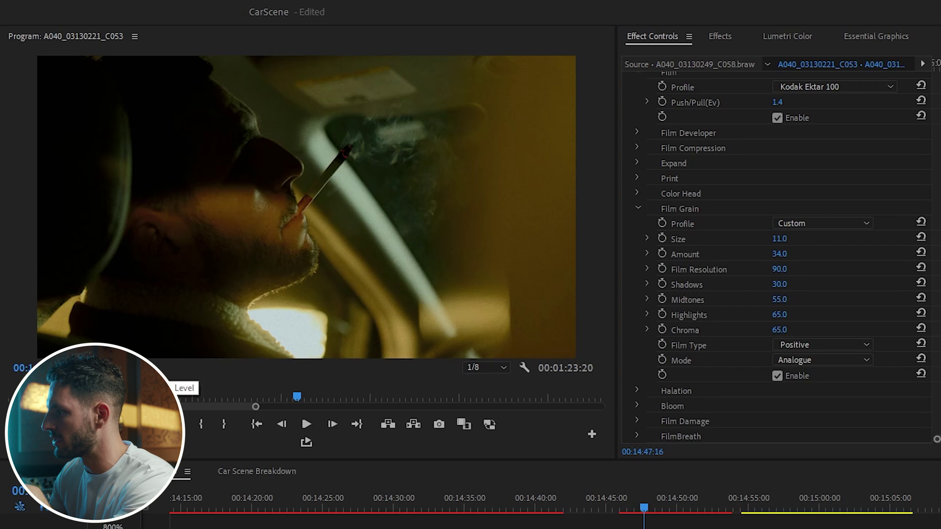
left_click(108, 512)
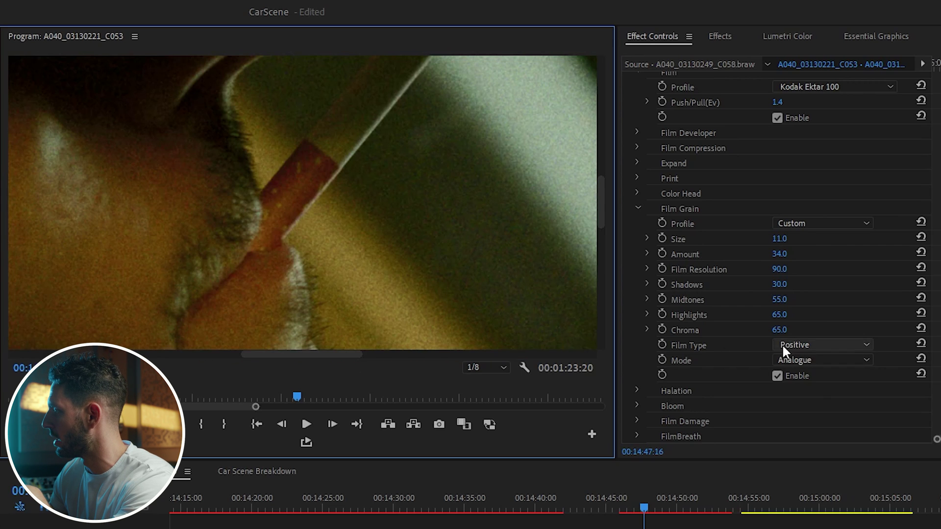
left_click(777, 377)
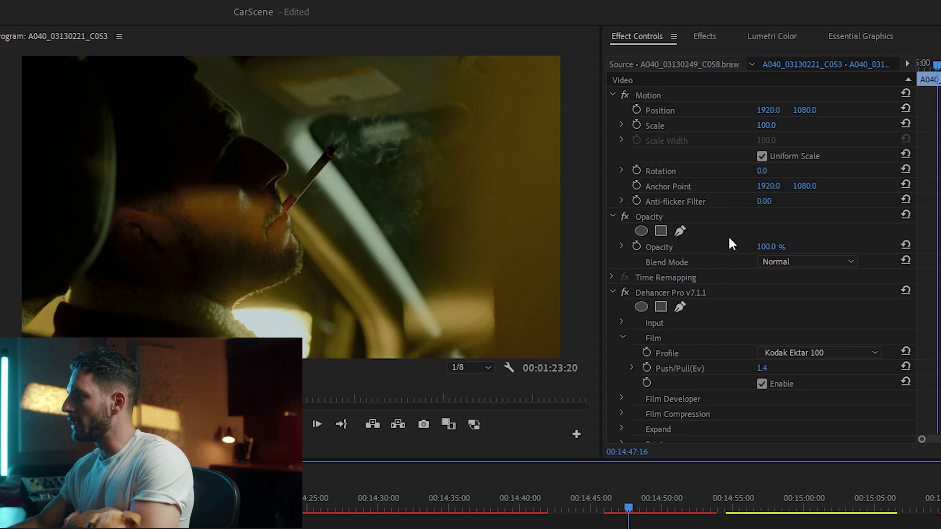
Step: Enable Halation and compare it off and on at the magnified bright highlight beside the collar
scroll(724, 295, "down", 5)
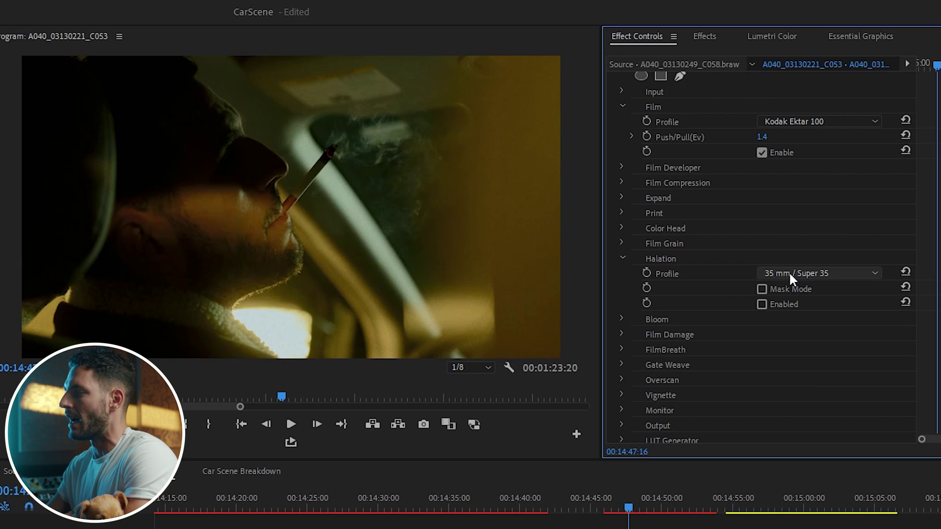
left_click(762, 304)
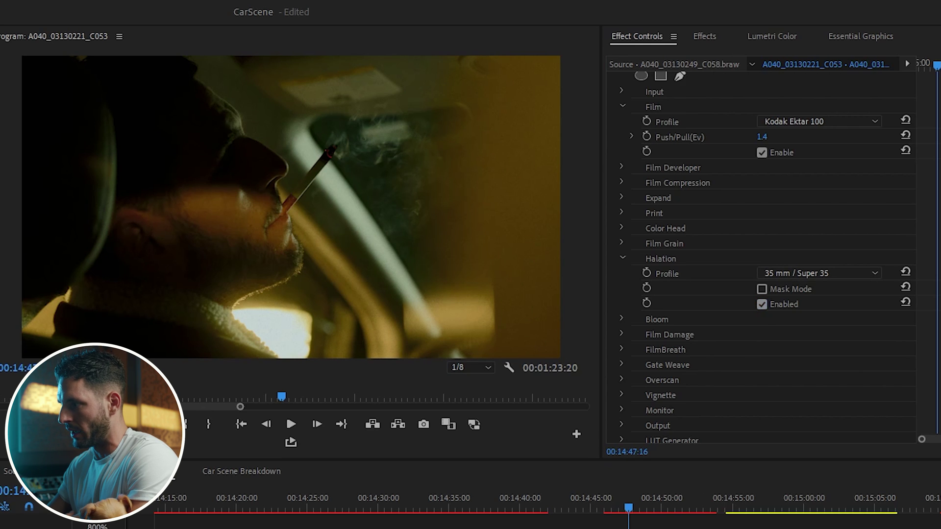
left_click(282, 204)
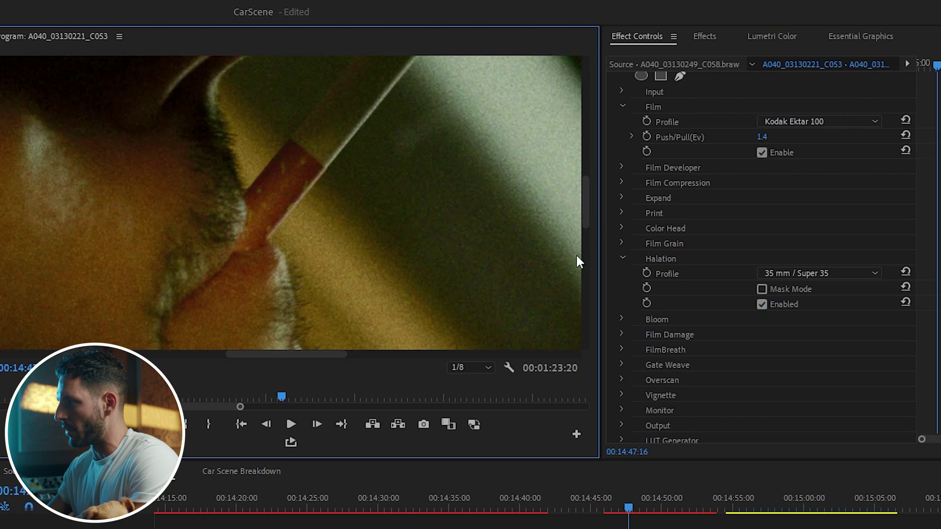
left_click_drag(588, 216, 550, 318)
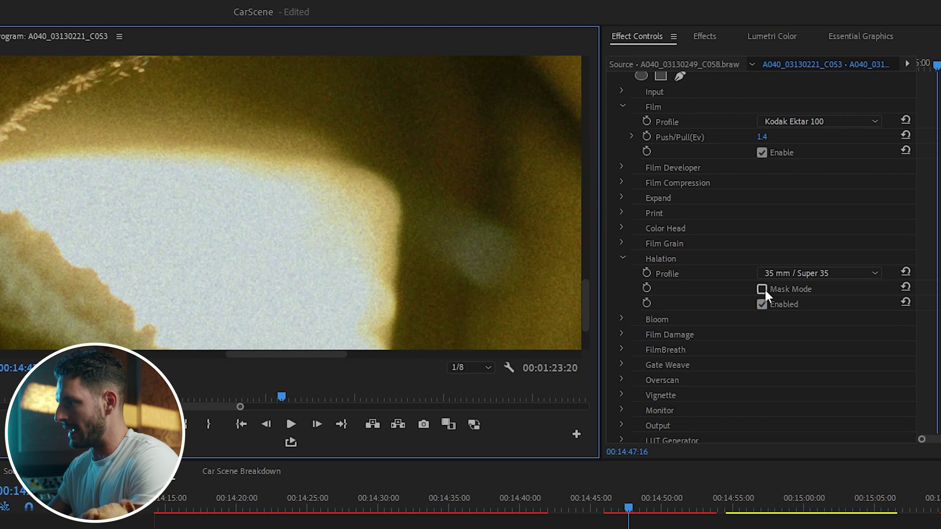
left_click(759, 304)
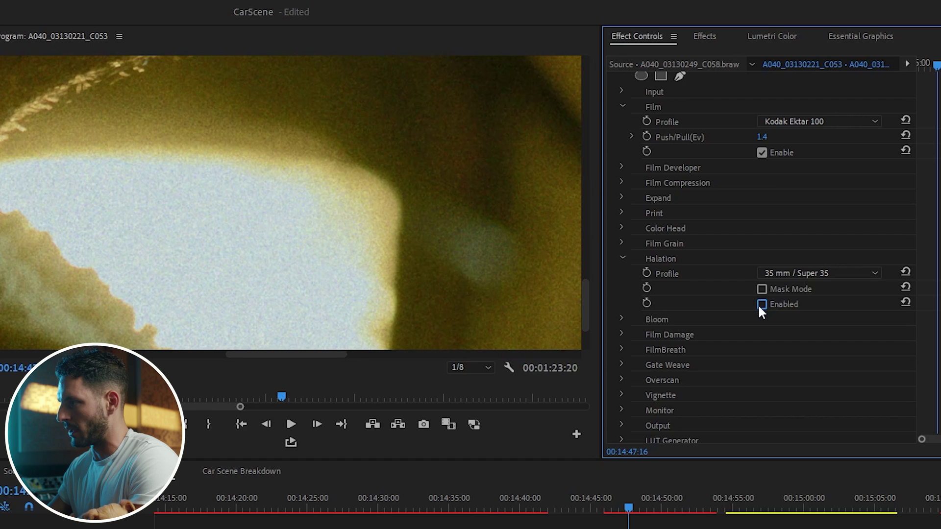
left_click(762, 304)
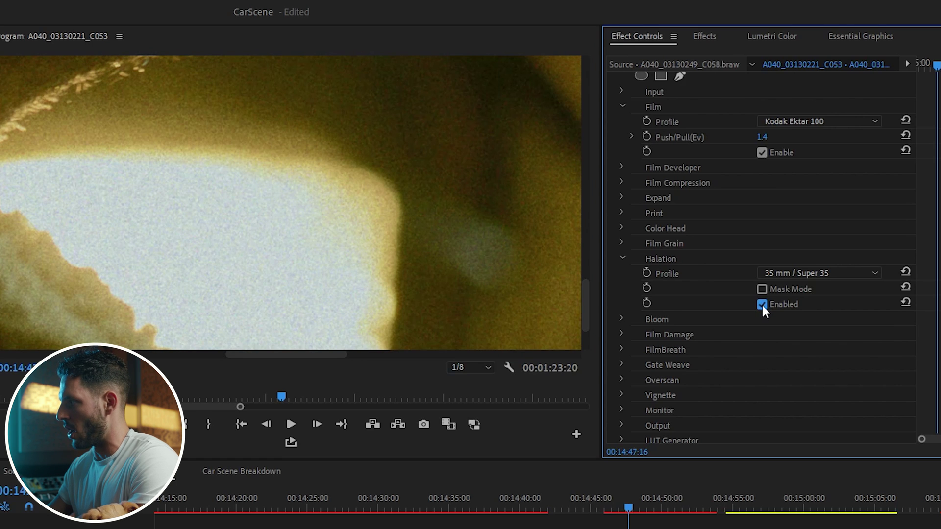
left_click(808, 273)
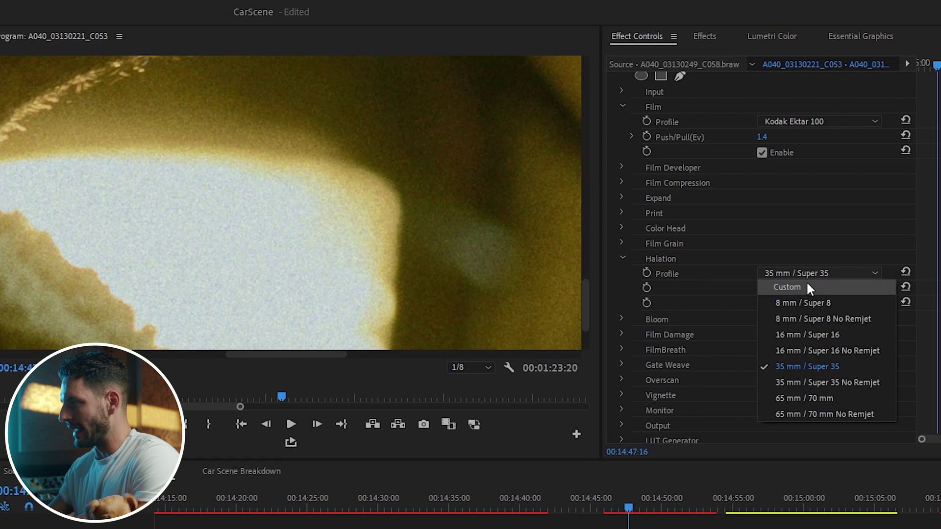
left_click(817, 270)
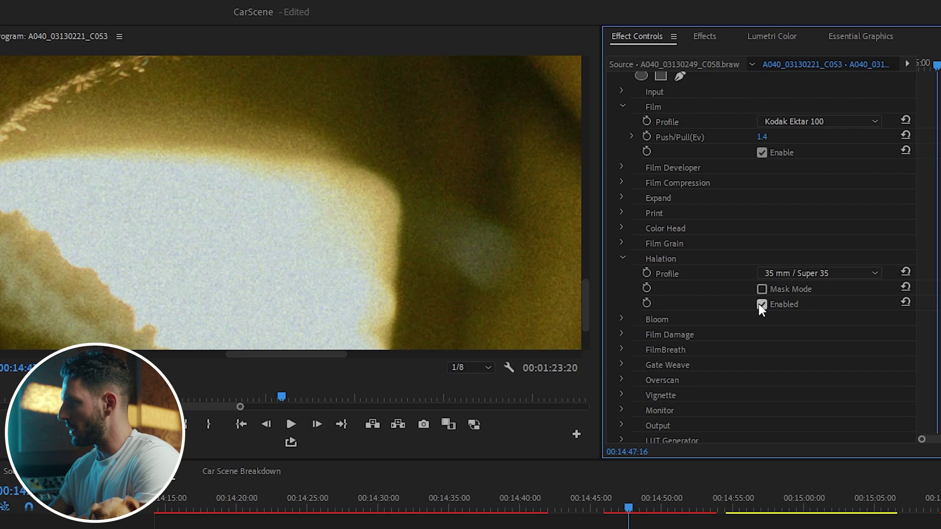
left_click(782, 273)
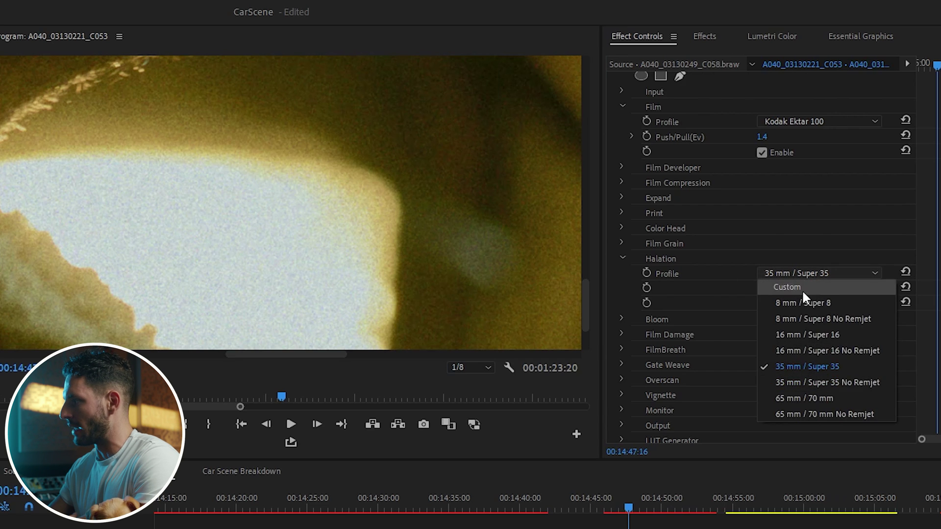
left_click(804, 288)
scroll(794, 292, "down", 1)
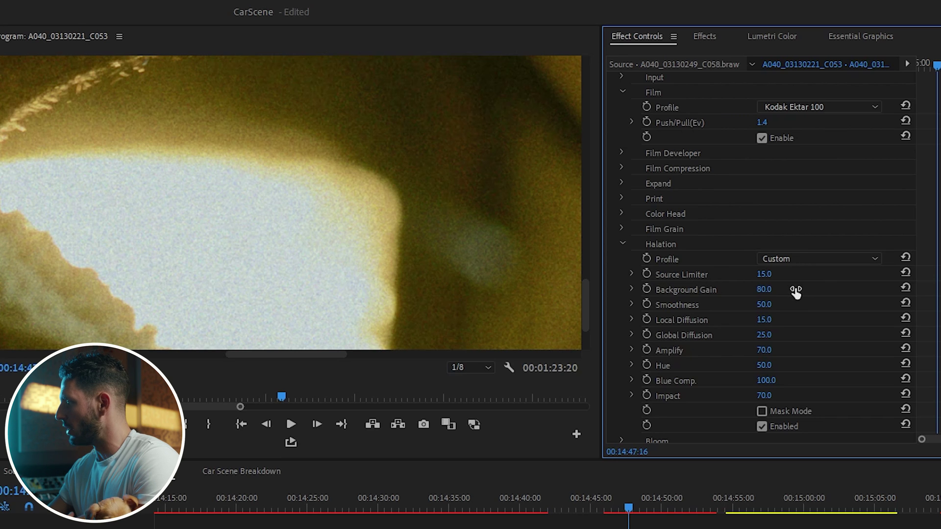
left_click_drag(763, 400, 776, 395)
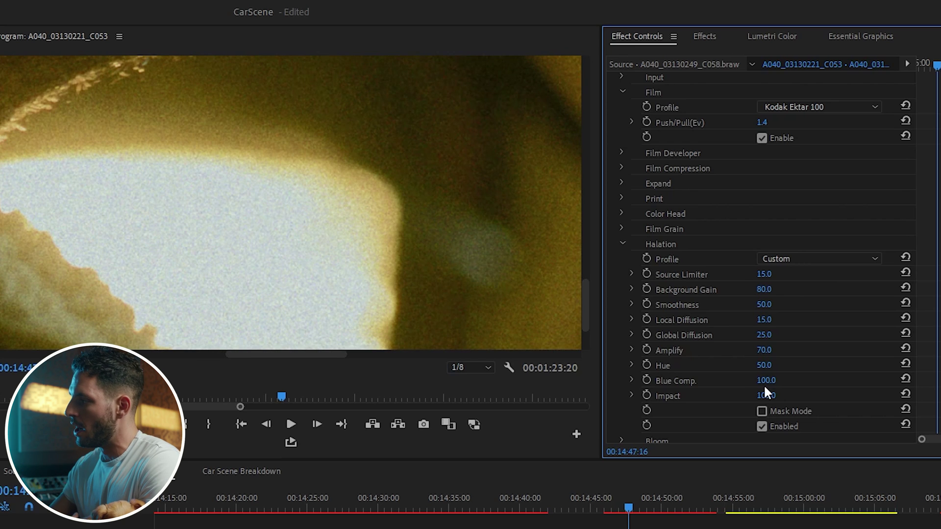
left_click_drag(773, 275, 766, 277)
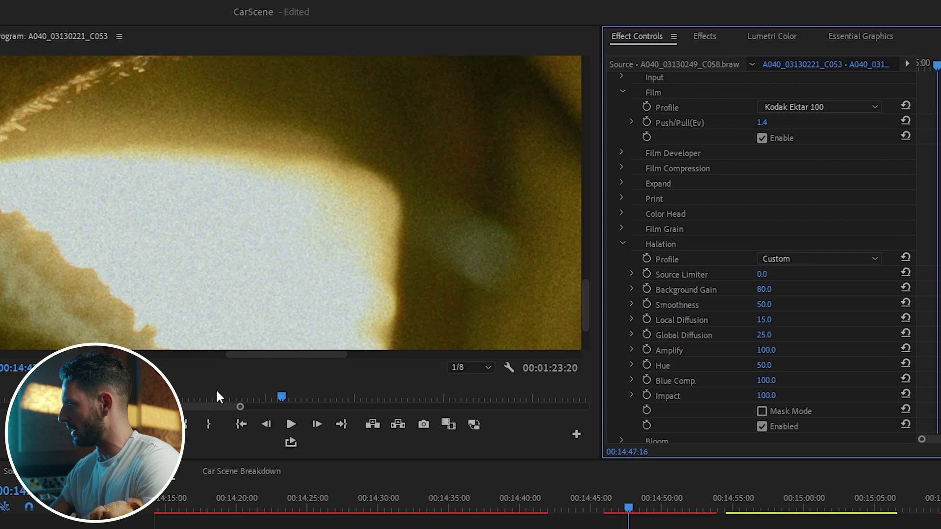
Step: Compare the custom halation off and on, and return its profile to 35 mm / Super 35
left_click(761, 427)
scroll(737, 342, "down", 3)
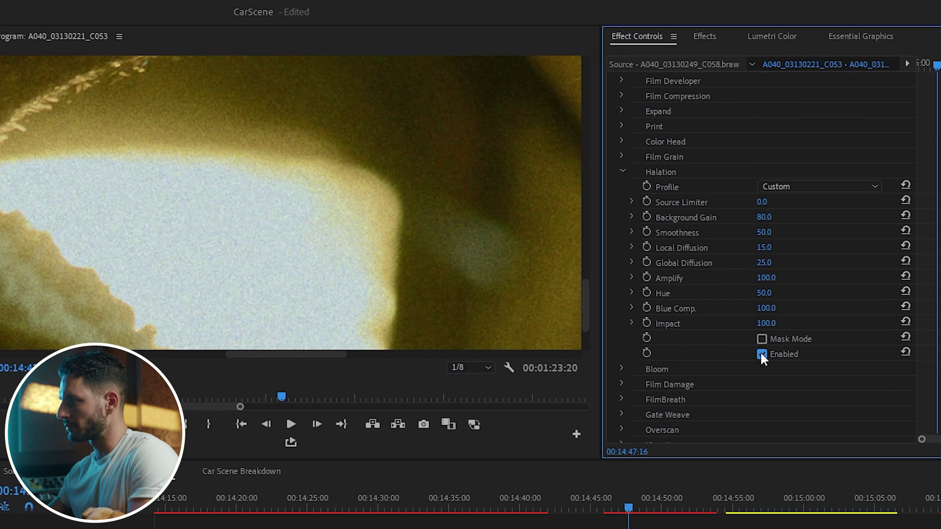
left_click(761, 354)
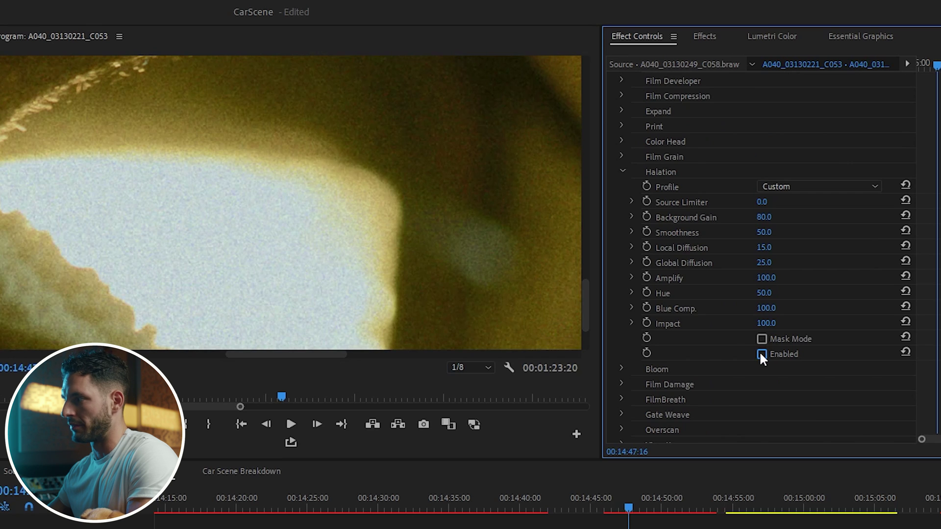
left_click(762, 354)
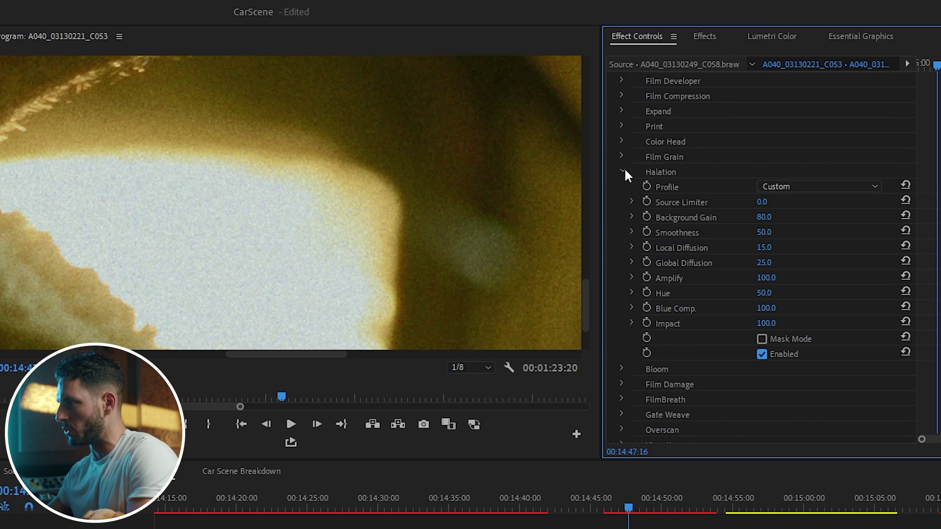
left_click(818, 186)
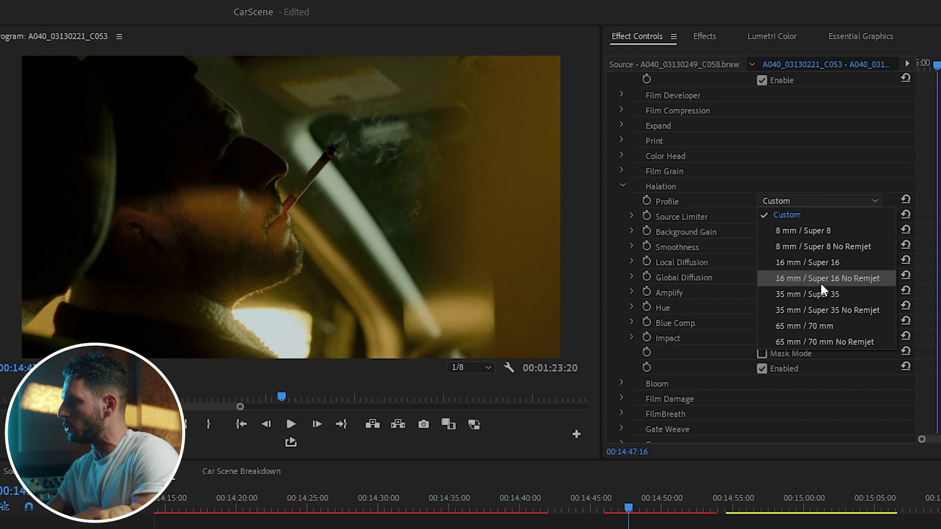
left_click(845, 294)
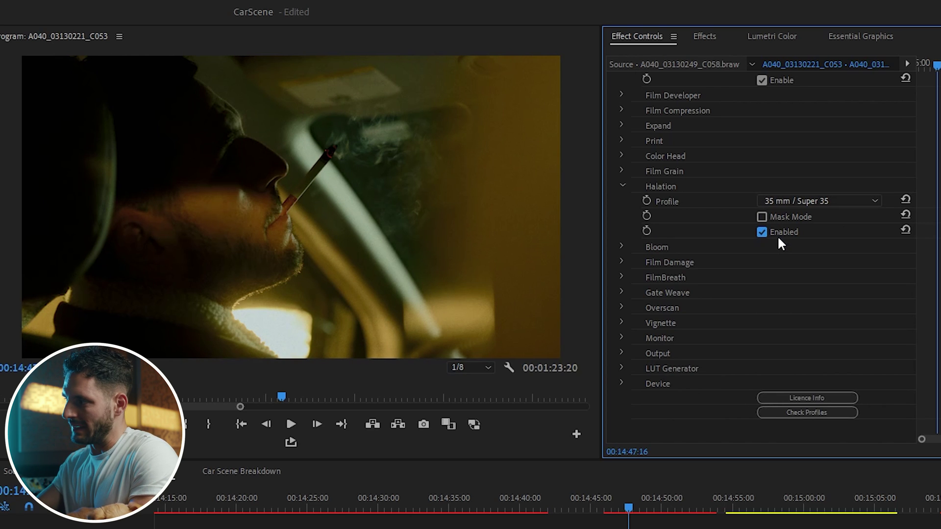
Step: Collapse the Halation settings and enable Bloom
scroll(644, 198, "down", 1)
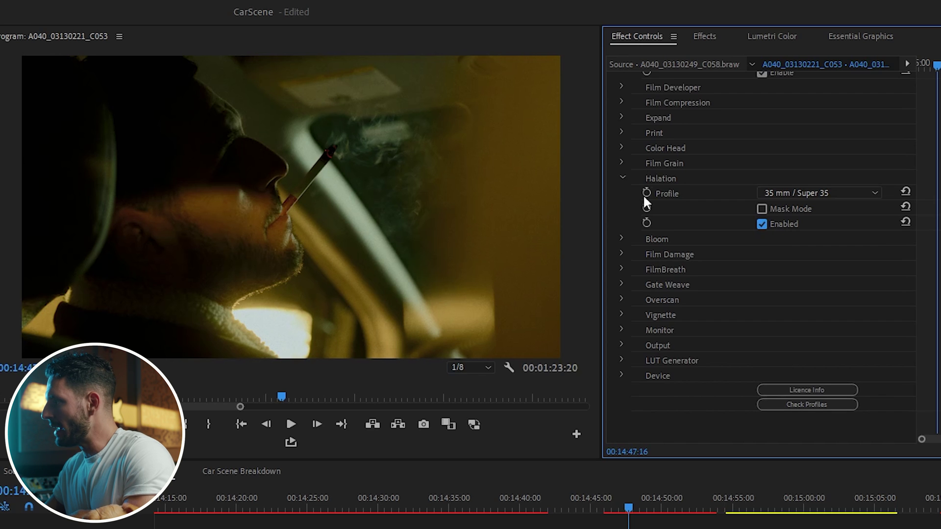
left_click(623, 177)
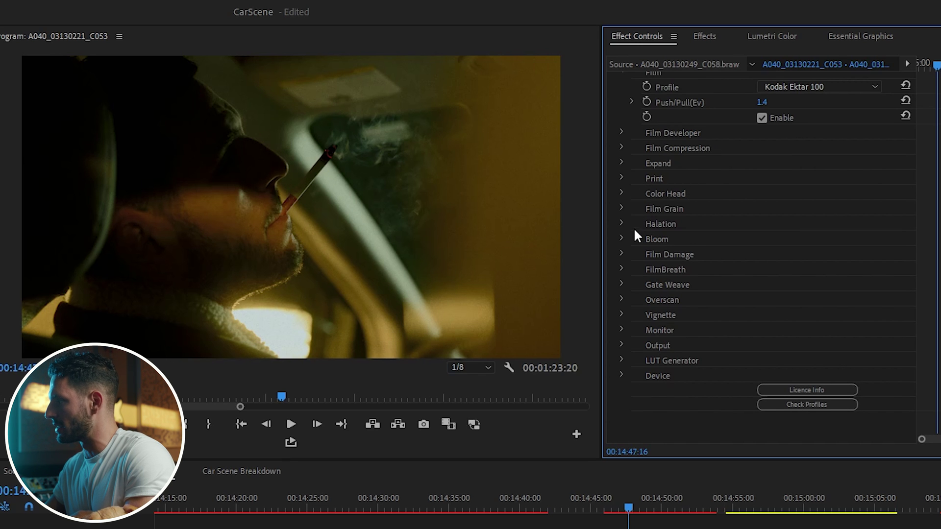
left_click(620, 239)
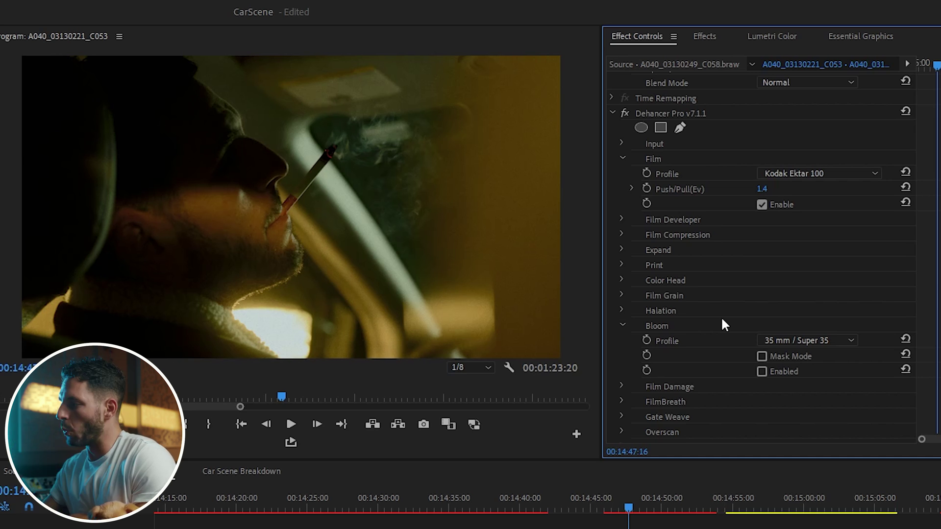
scroll(755, 304, "down", 3)
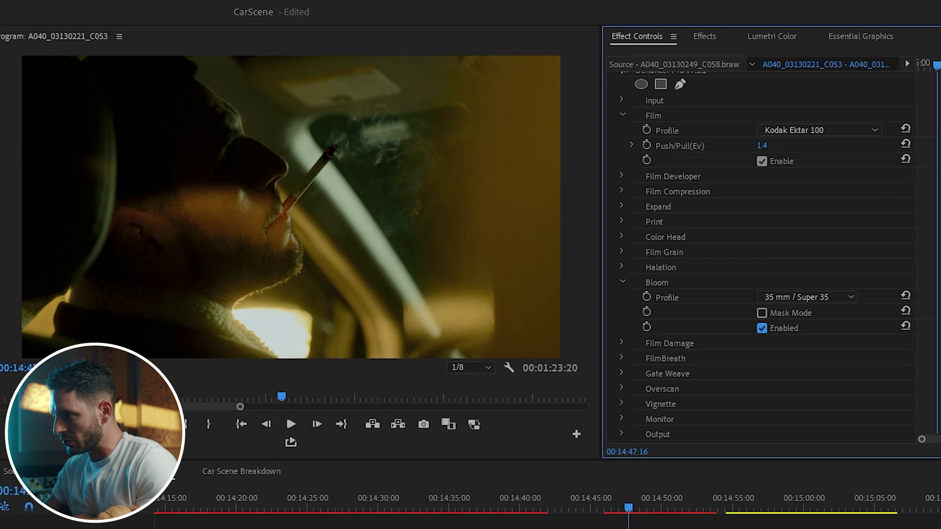
Step: Magnify the bright highlight beneath the collar and compare Bloom off and on
left_click(98, 463)
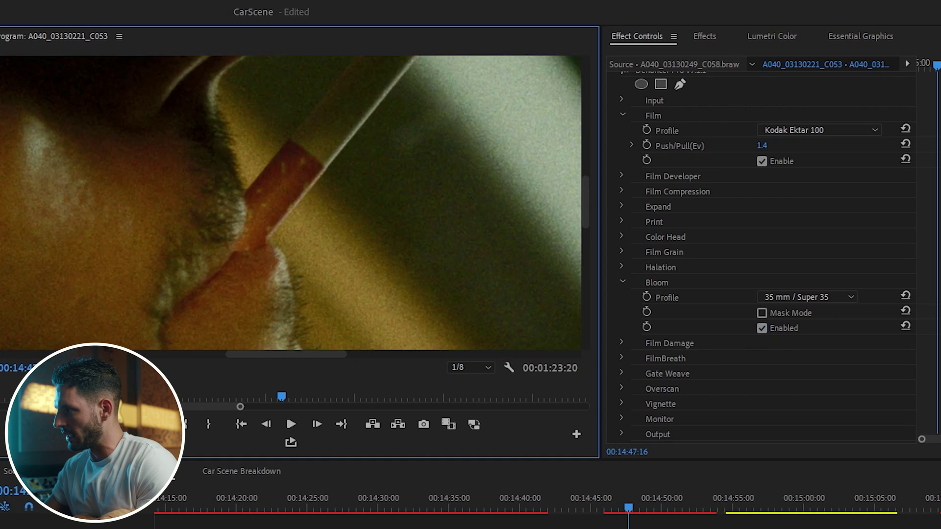
left_click_drag(588, 201, 598, 281)
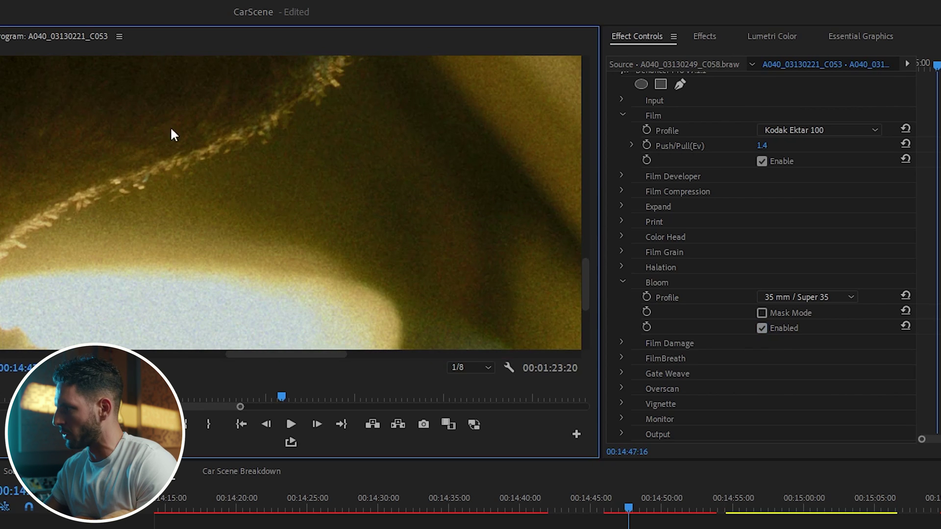
left_click(761, 328)
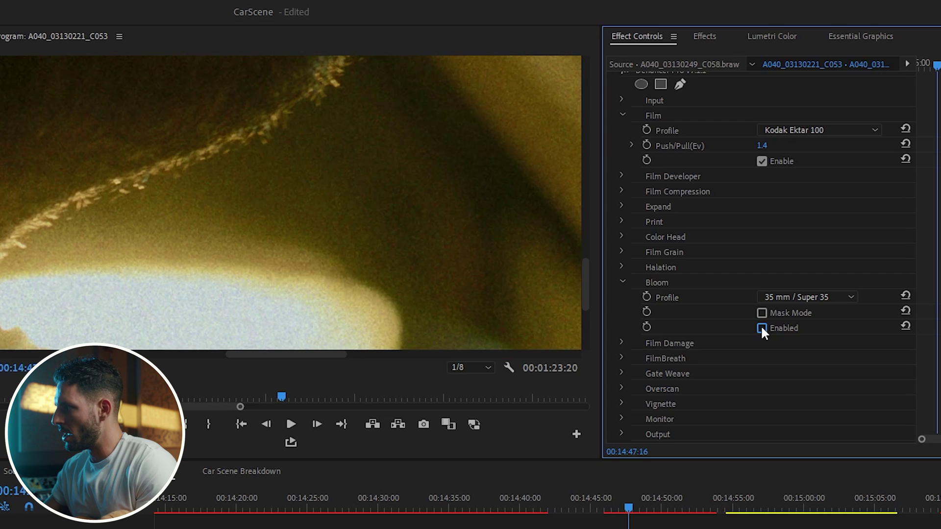
left_click(761, 328)
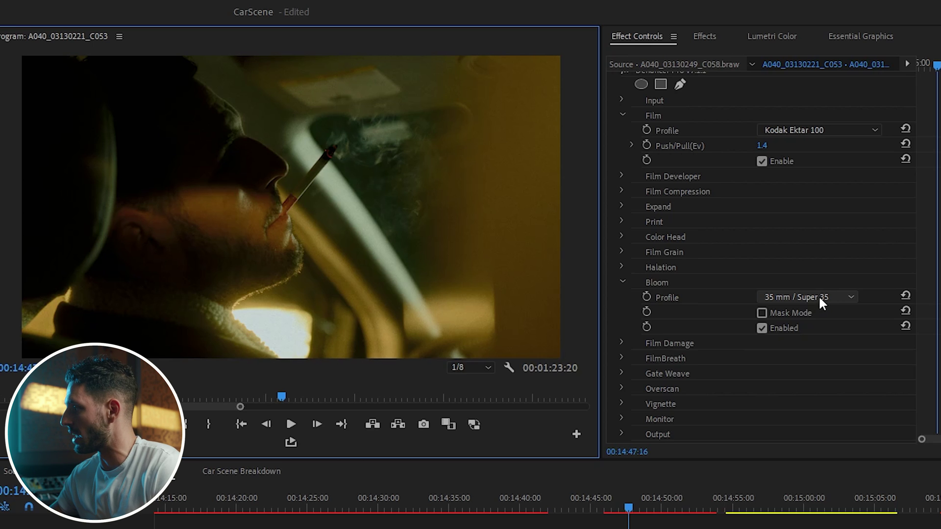
Step: Try Bloom's 8 mm / Super 8 and 65 mm / 70 mm profiles, and return to 35 mm / Super 35
left_click(818, 297)
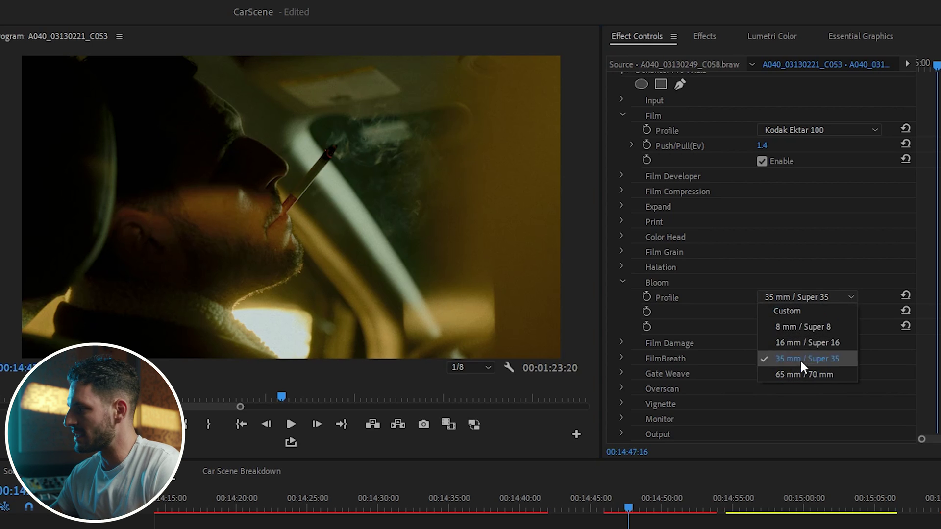
left_click(800, 326)
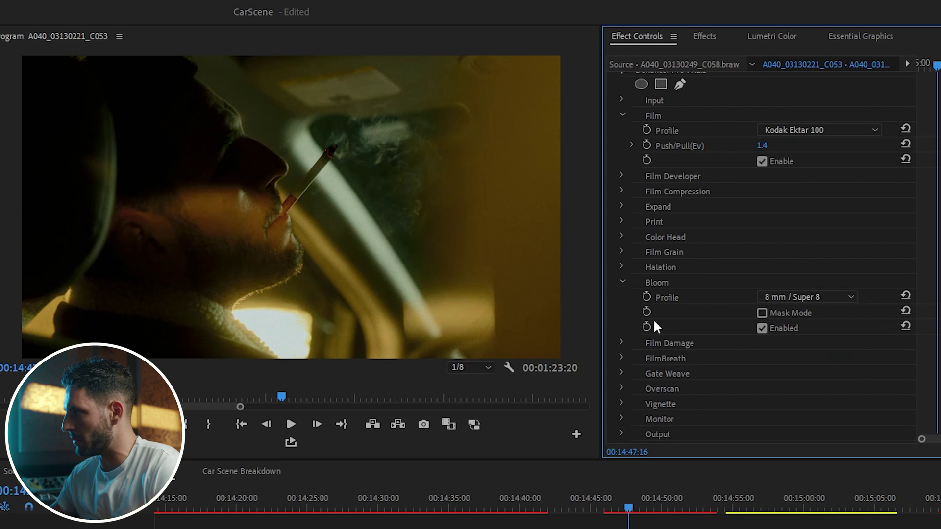
left_click(808, 298)
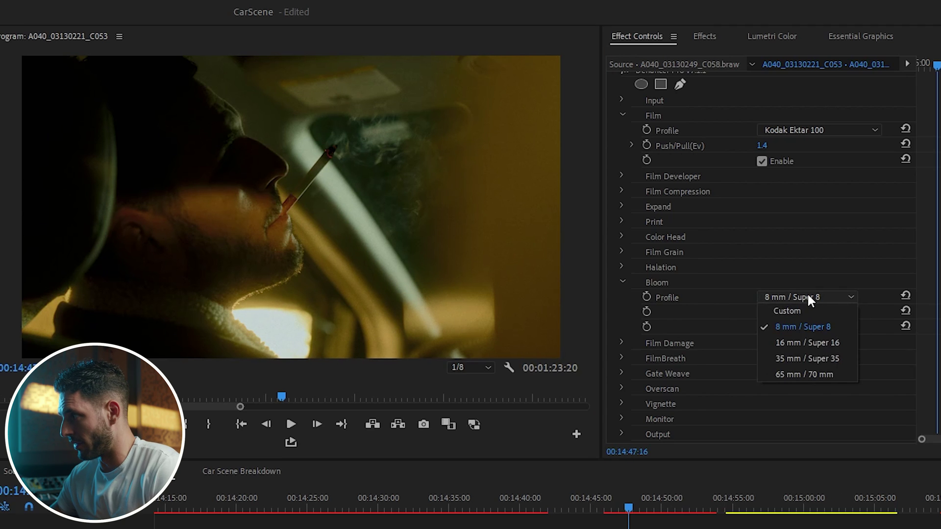
left_click(804, 374)
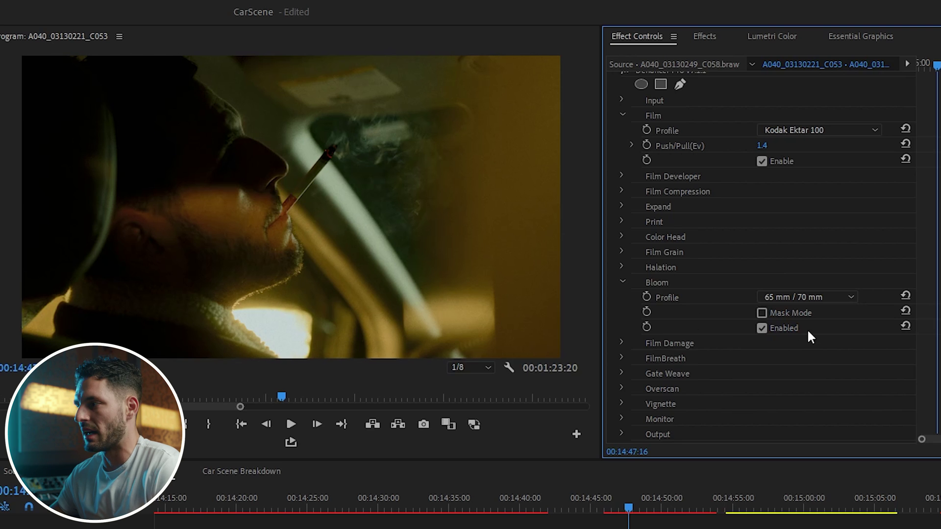
left_click(829, 293)
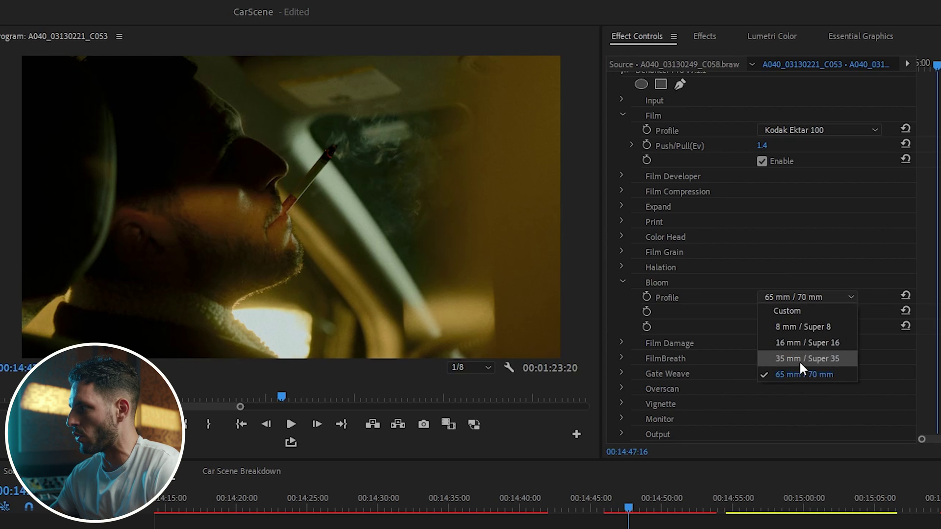
key("Escape")
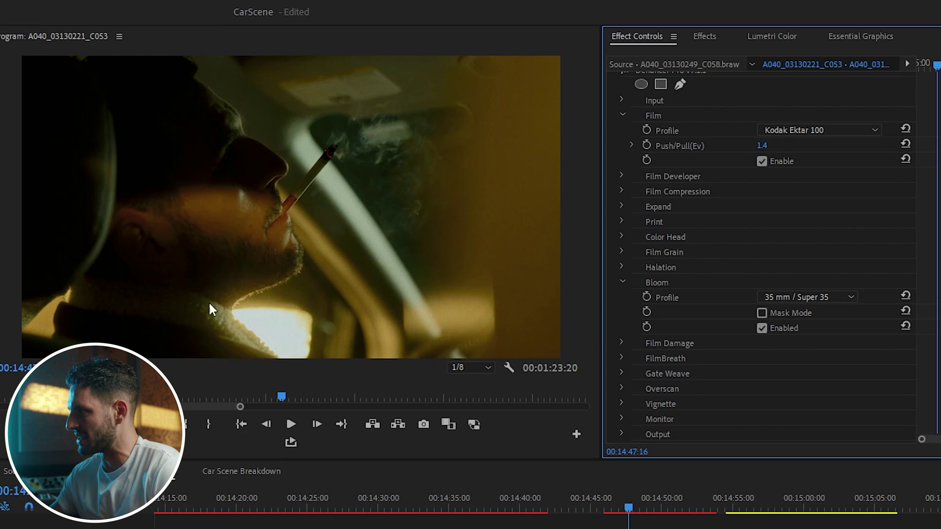
Step: Compare Bloom's 16 mm / Super 16, 8 mm / Super 8 and 35 mm / Super 35 profiles on the clip
left_click(803, 294)
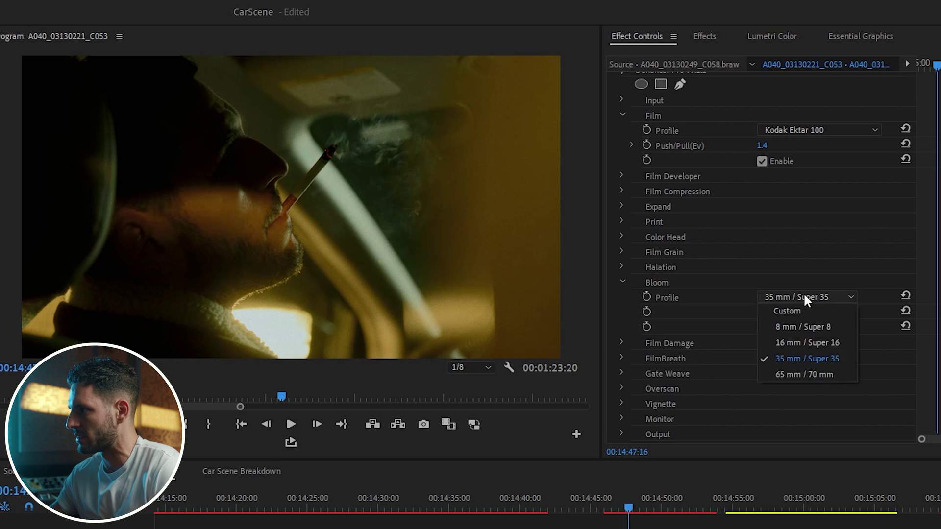
left_click(799, 340)
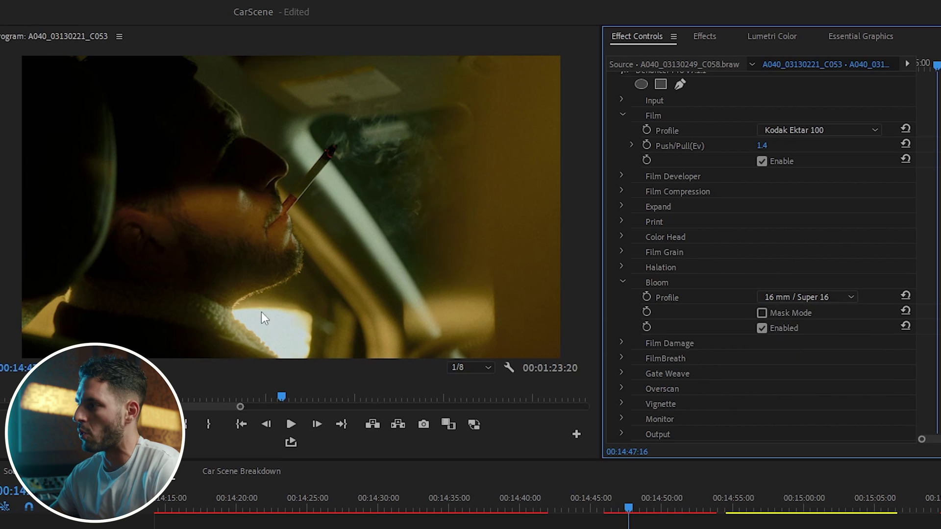
left_click(852, 293)
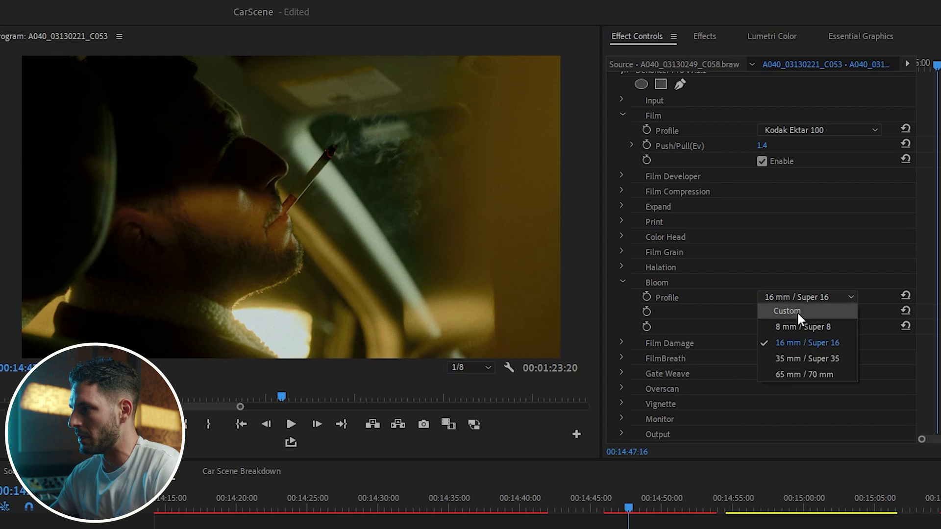
left_click(791, 325)
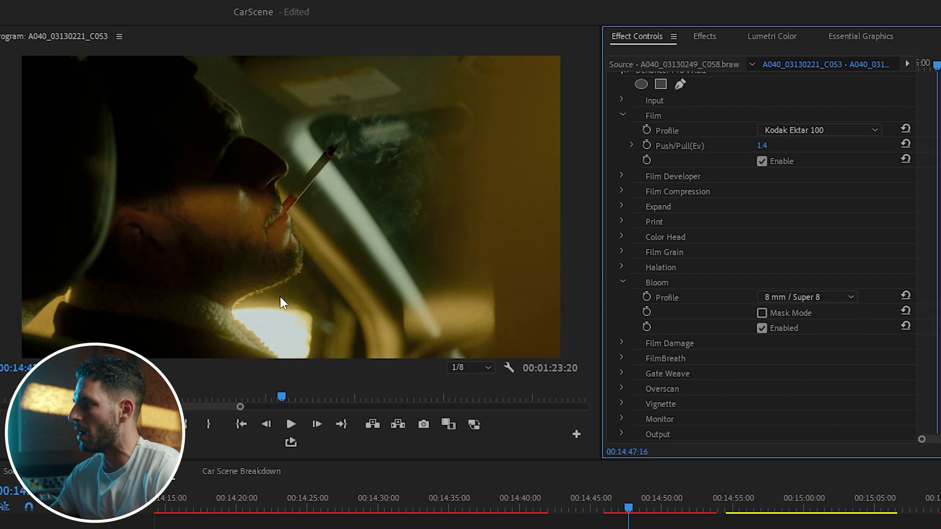
left_click(807, 297)
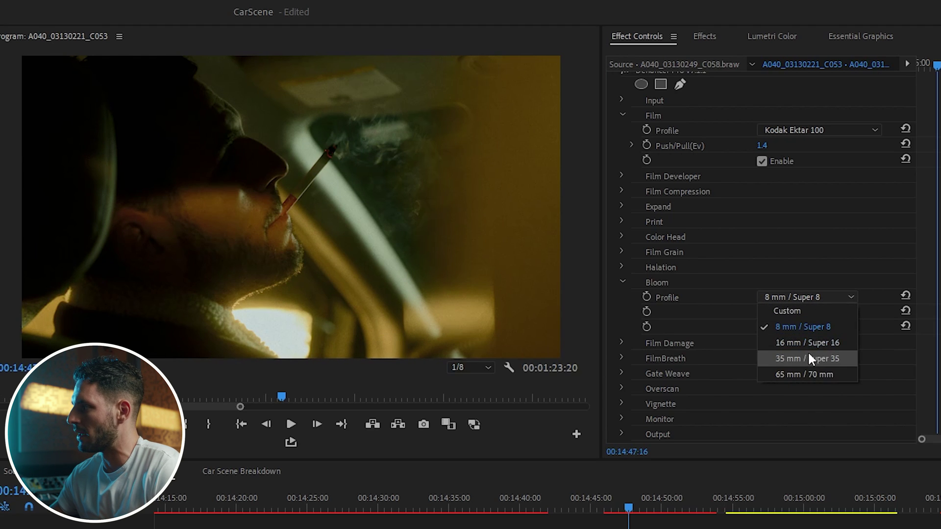
left_click(808, 357)
Step: Examine Bloom's Custom profile parameters and set its profile to 65 mm / 70 mm
left_click(807, 297)
left_click(798, 310)
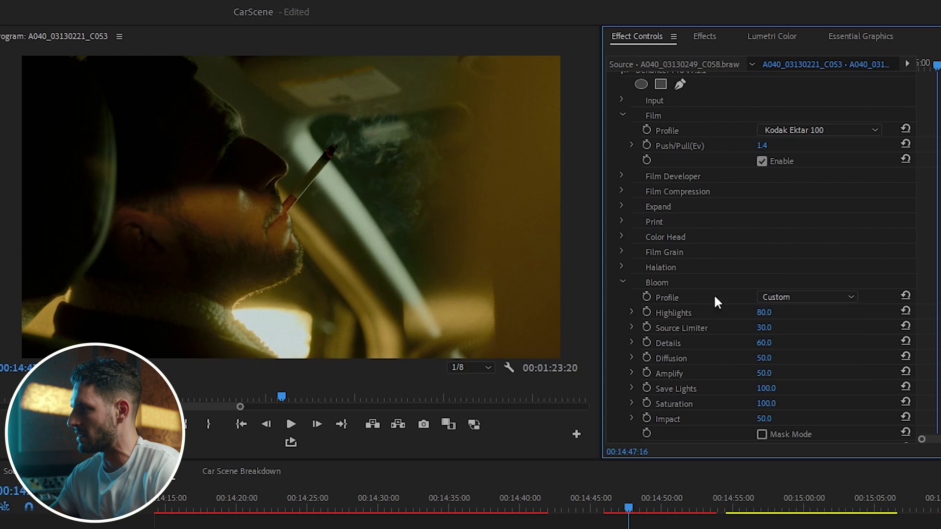
scroll(770, 328, "down", 2)
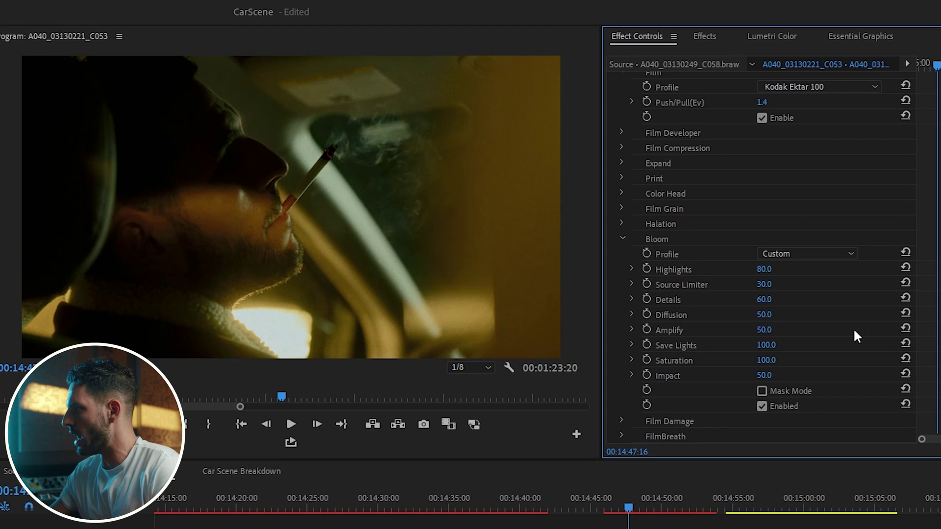
left_click(822, 254)
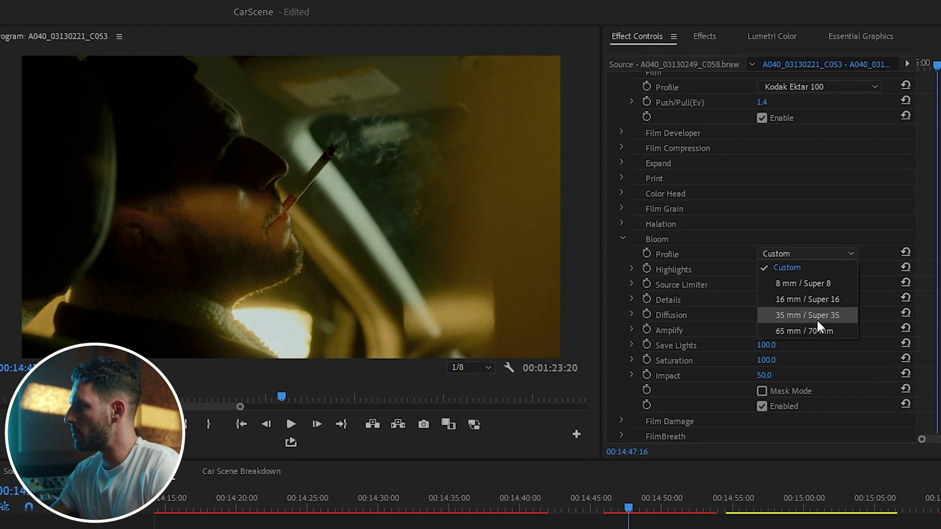
left_click(796, 331)
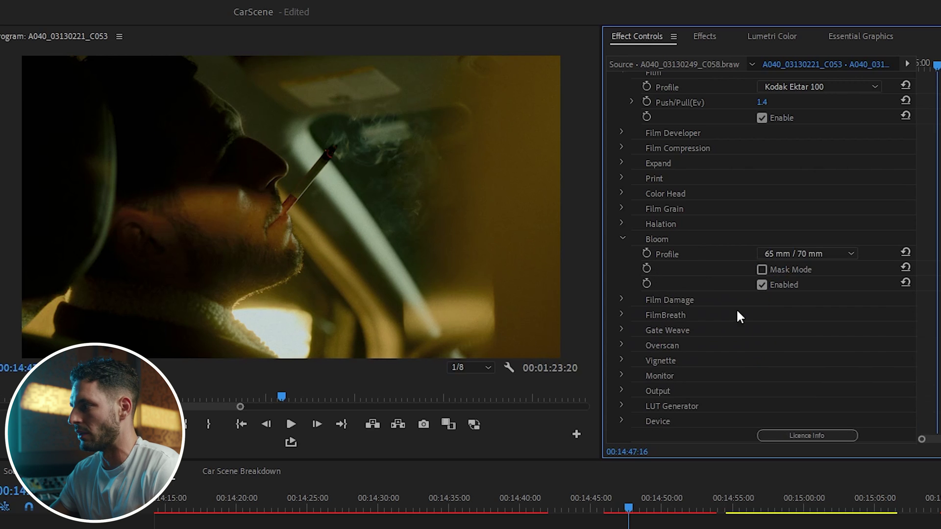
Step: Collapse the Bloom settings and enable Film Damage
left_click(623, 238)
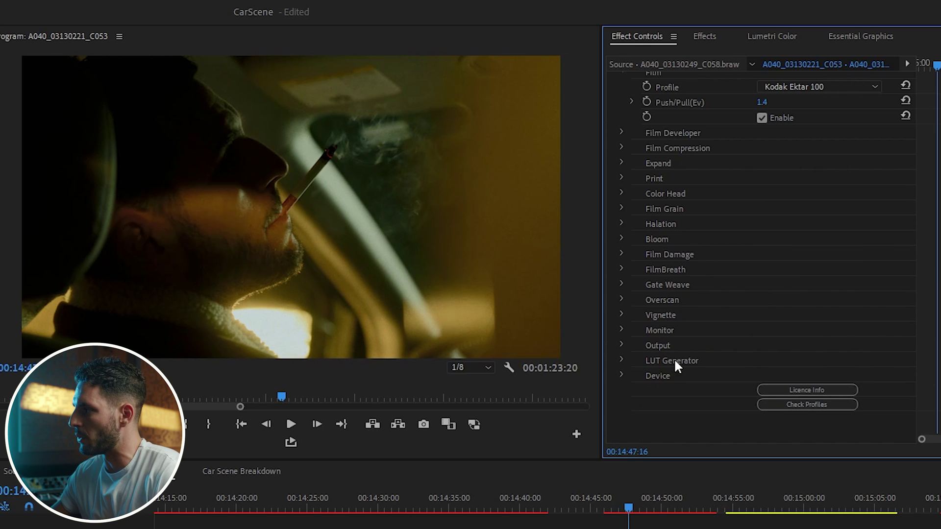
left_click(622, 253)
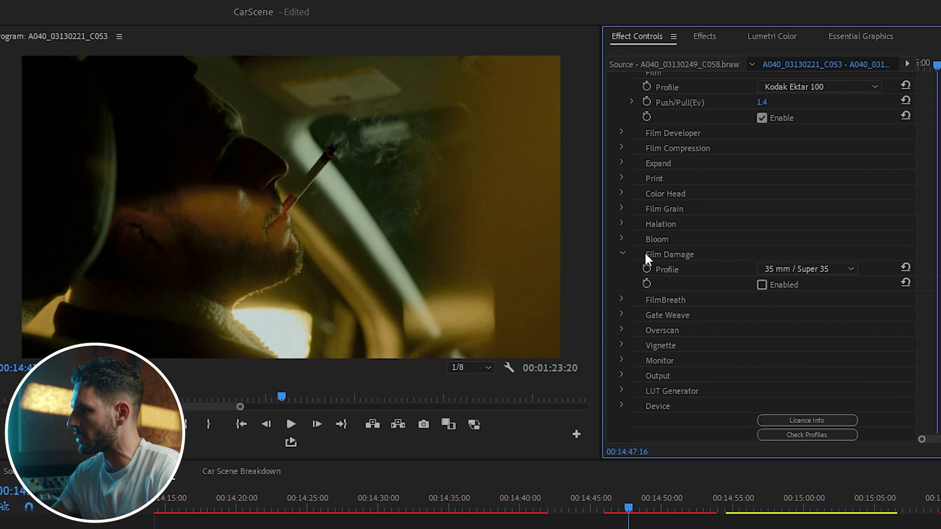
left_click(762, 285)
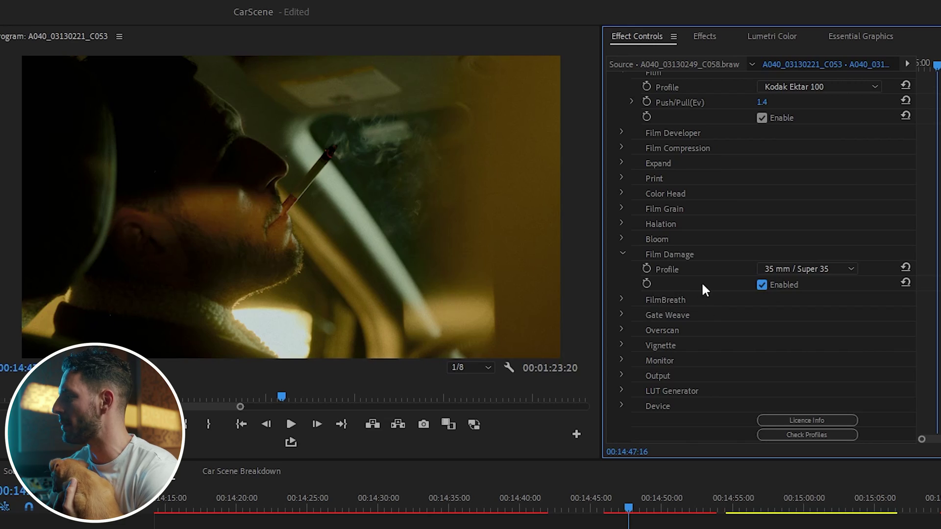
Step: Try a Custom Film Damage profile with Dust Amount 128, Scale 87 and Size Balance 100, checking it magnified and in the full frame
left_click(802, 269)
left_click(802, 278)
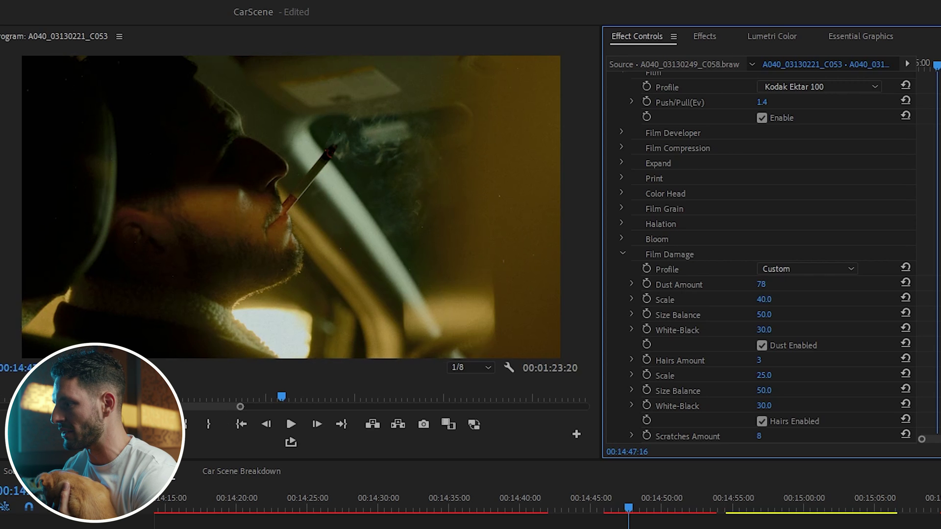
left_click(98, 369)
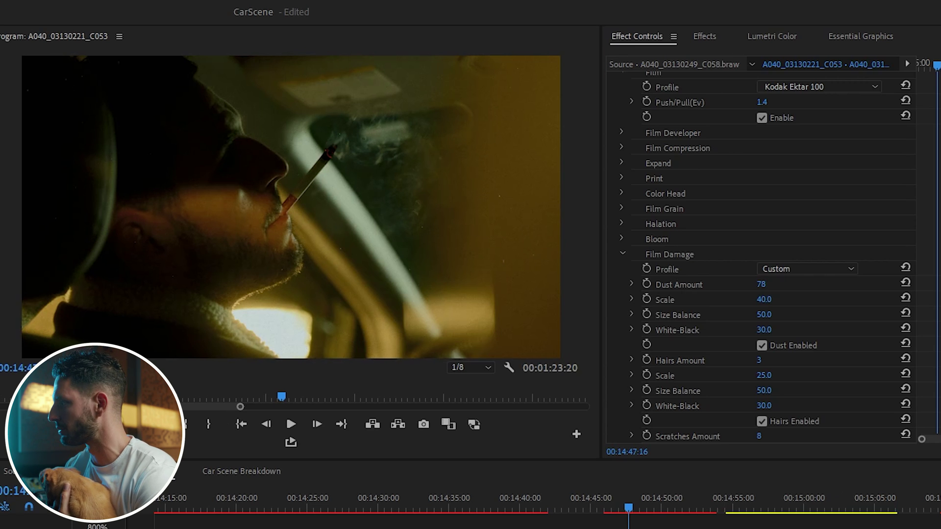
left_click(97, 527)
left_click_drag(763, 285, 784, 285)
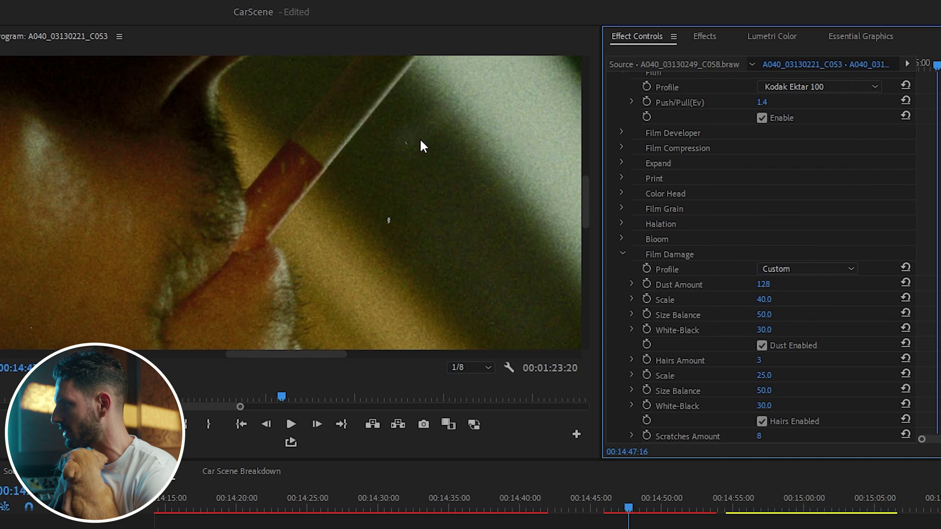
left_click_drag(765, 300, 778, 315)
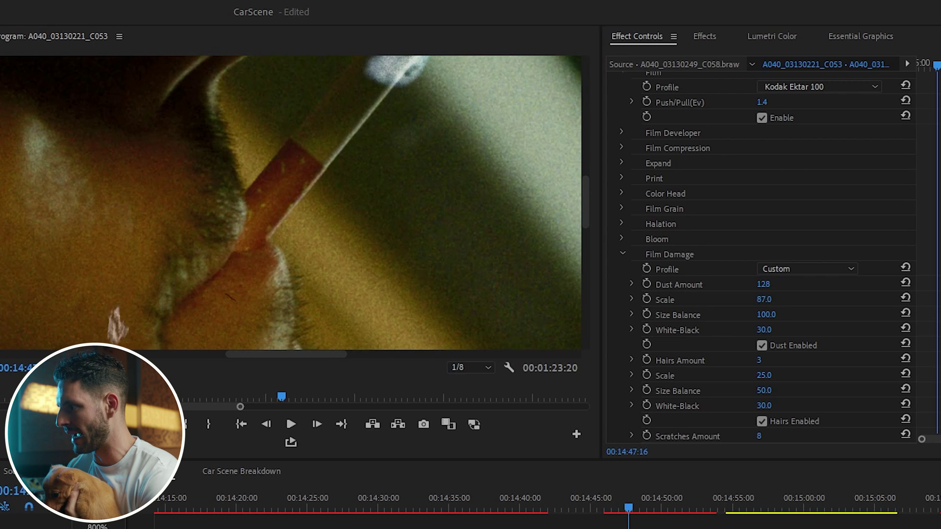
left_click(443, 257)
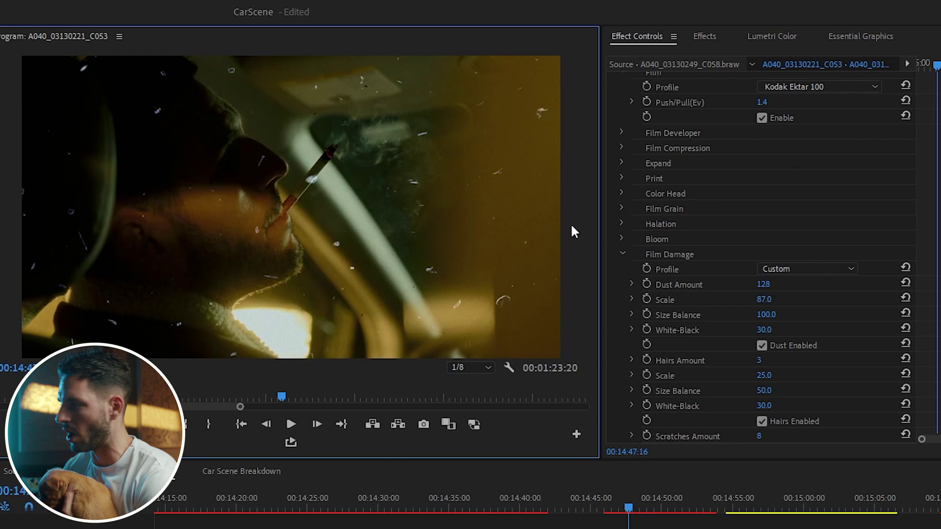
left_click(790, 269)
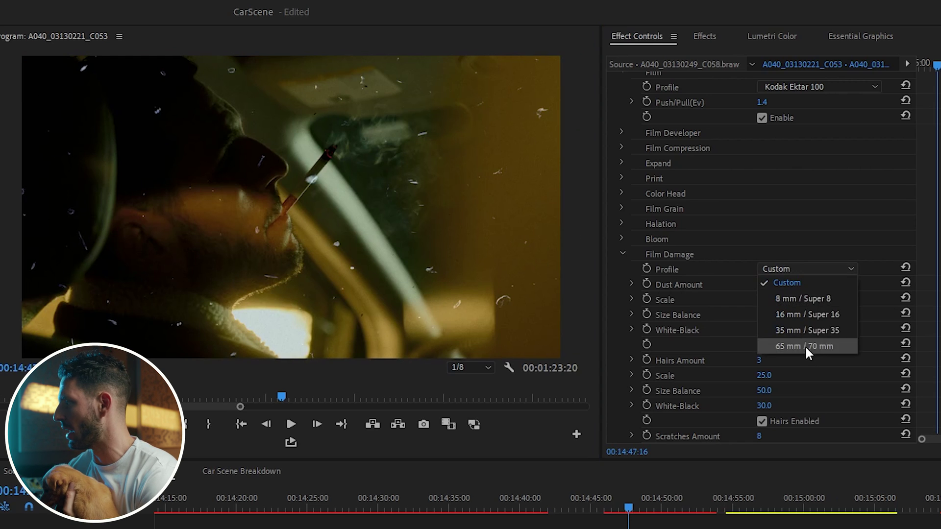
left_click(800, 300)
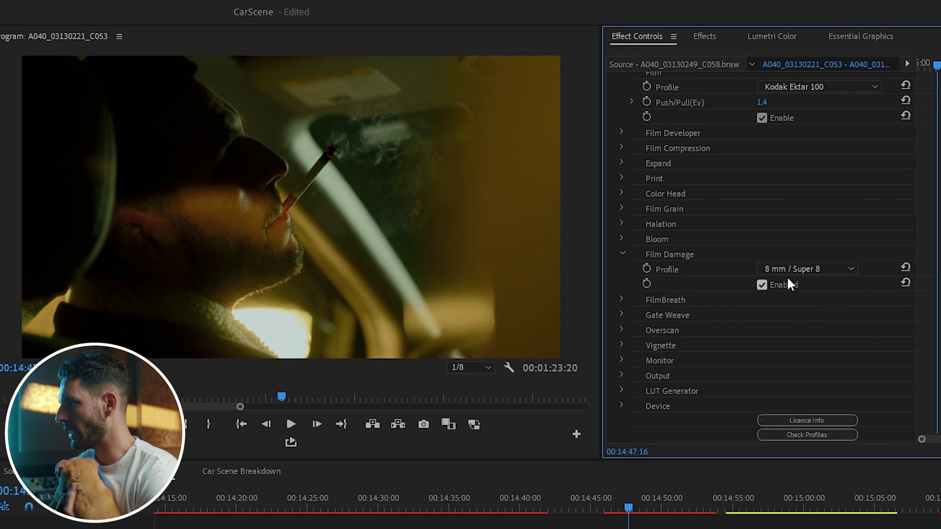
key("ctrl+shift+a")
key("space")
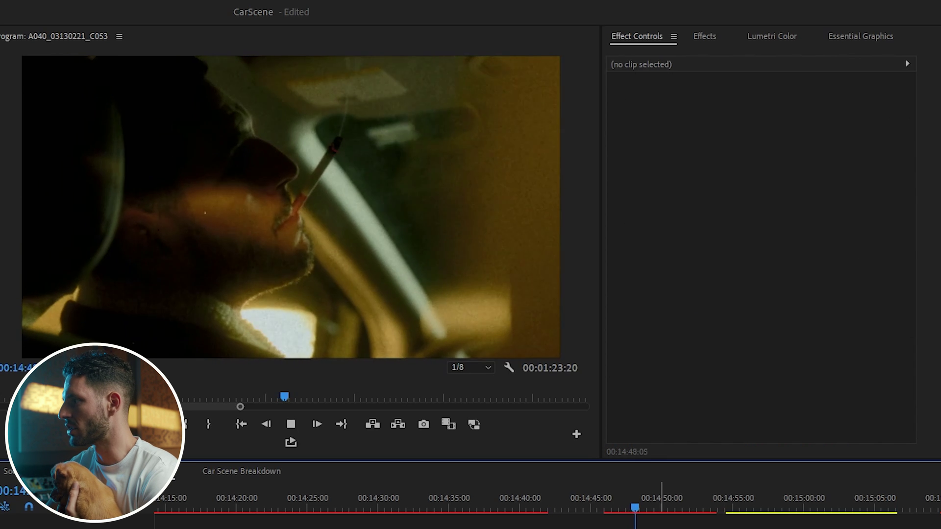
key("space")
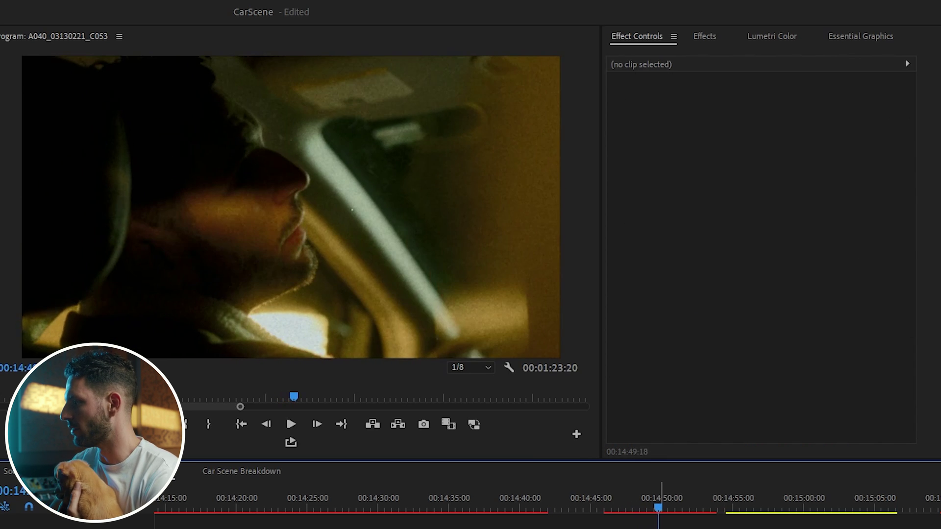
Step: Reselect the car clip and collapse its Film Damage settings, glancing at Gate Weave
left_click(609, 506)
left_click(370, 267)
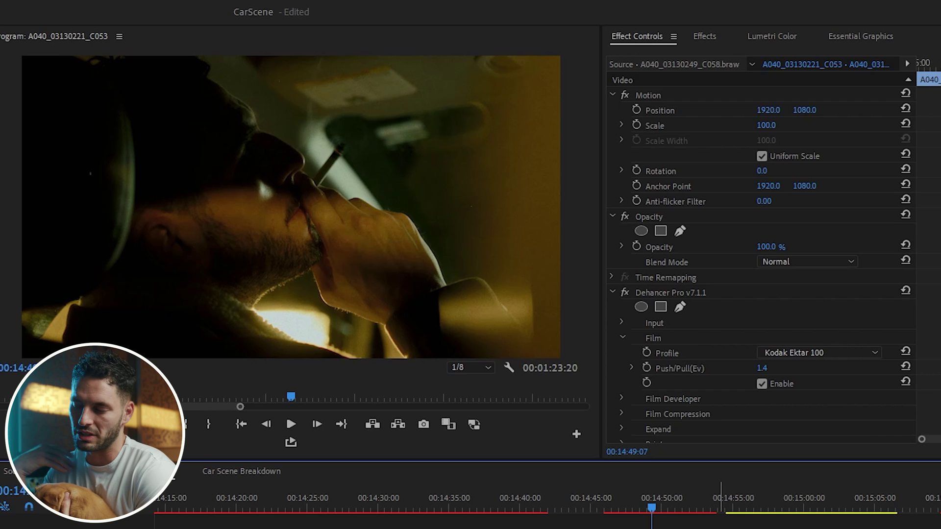
scroll(659, 273, "down", 10)
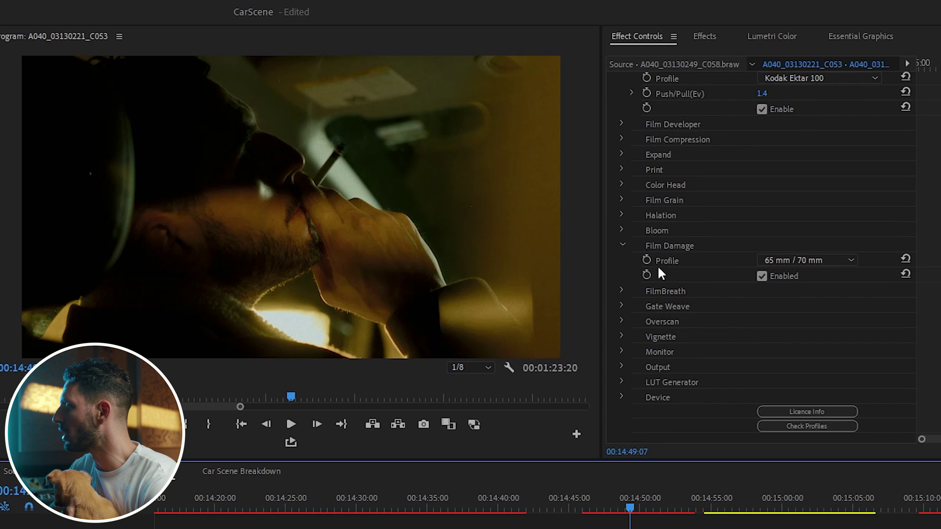
left_click(622, 245)
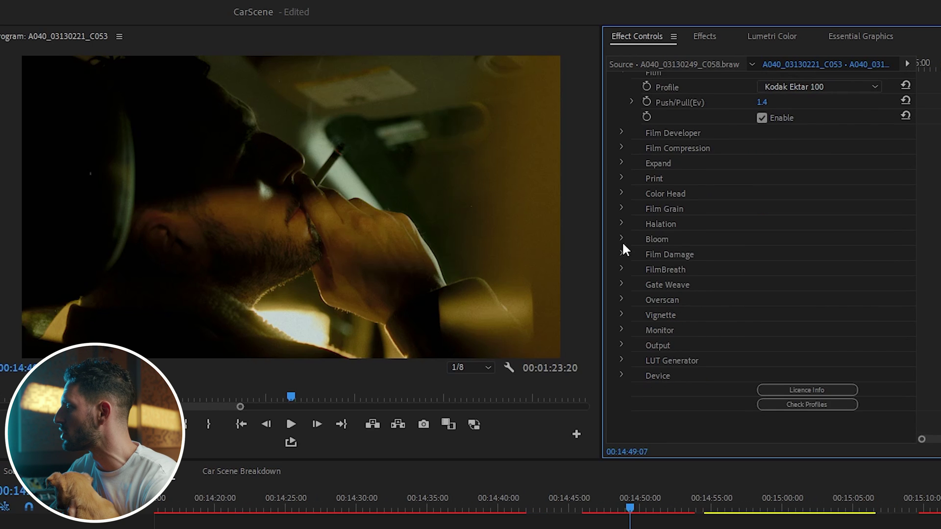
left_click(620, 284)
left_click(622, 285)
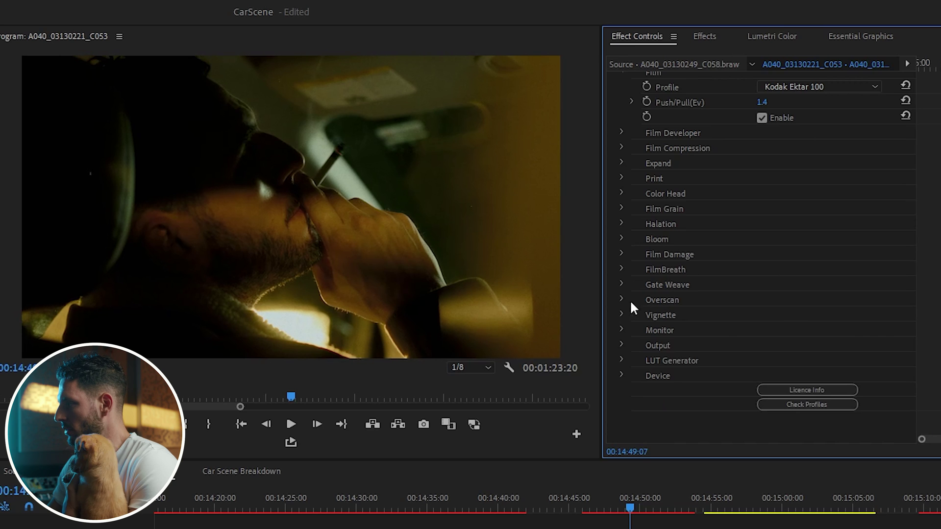
Step: Try Overscan with the Widescreen 35mm 1.85:1 and Ultra Panavision 65mm 2.76:1 gate types before disabling it again
left_click(621, 300)
scroll(771, 344, "down", 2)
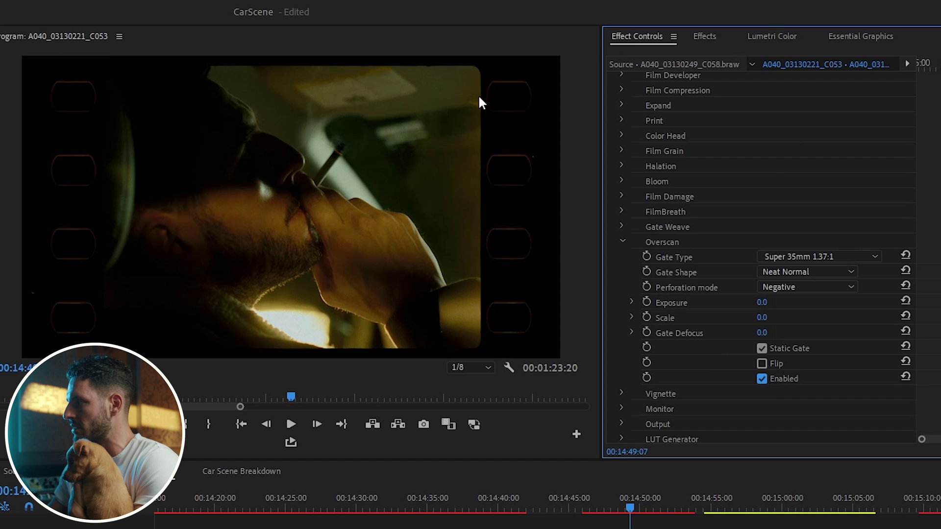
left_click(839, 256)
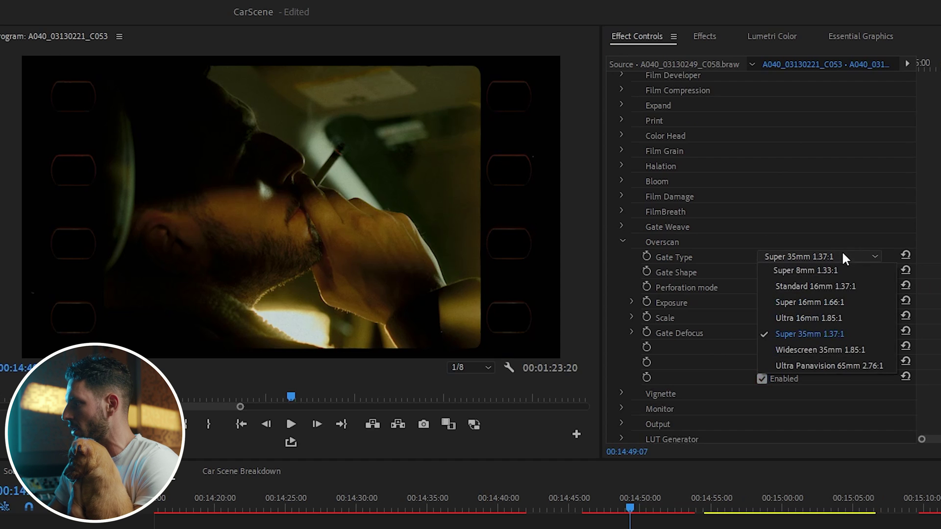
left_click(838, 350)
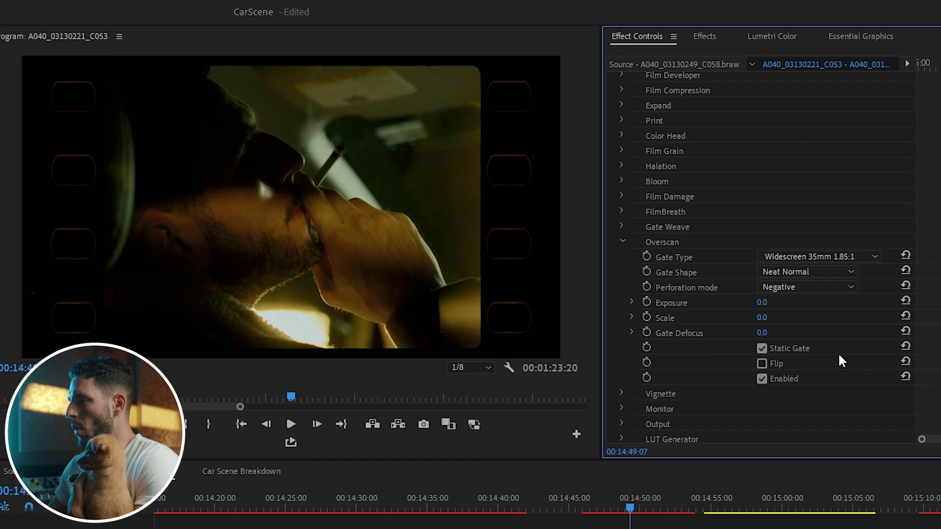
left_click(843, 257)
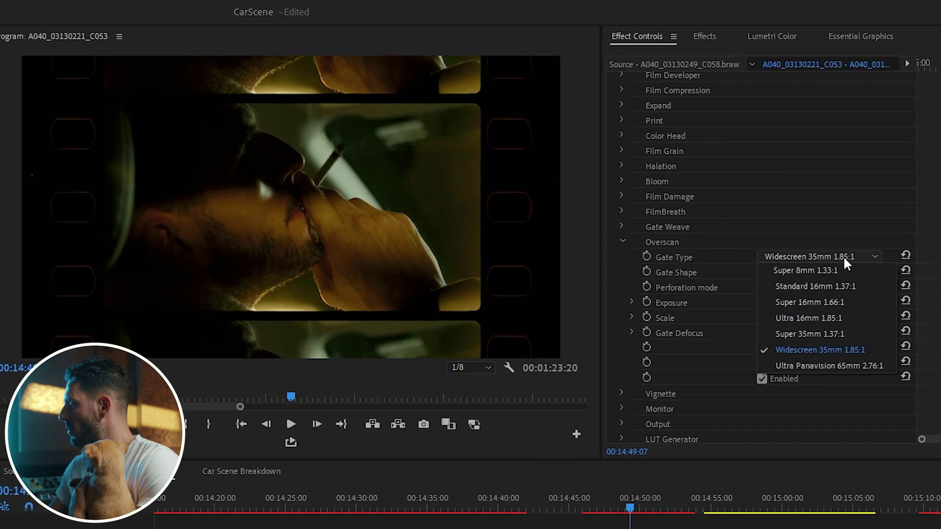
left_click(839, 366)
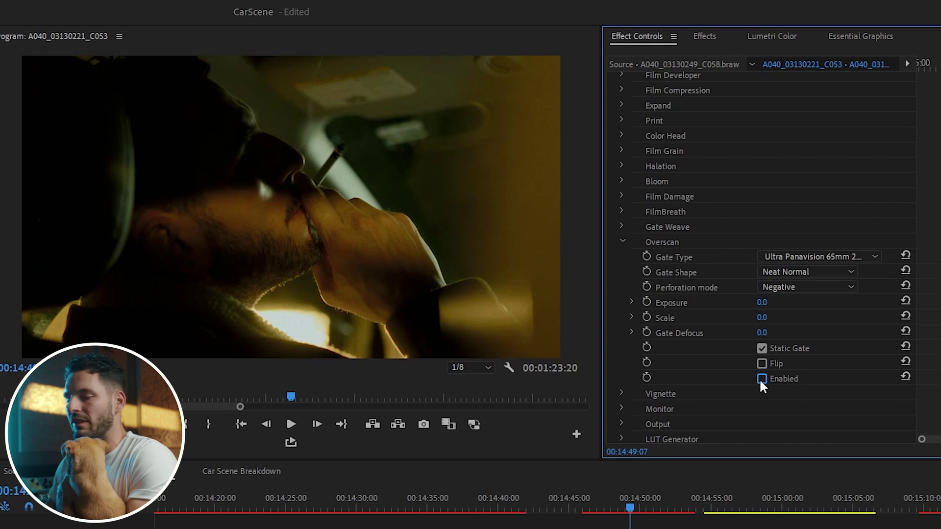
Step: Look over Dehancer Pro's Vignette and LUT Generator settings, including the LUT size and export option
scroll(760, 379, "down", 2)
scroll(841, 319, "down", 3)
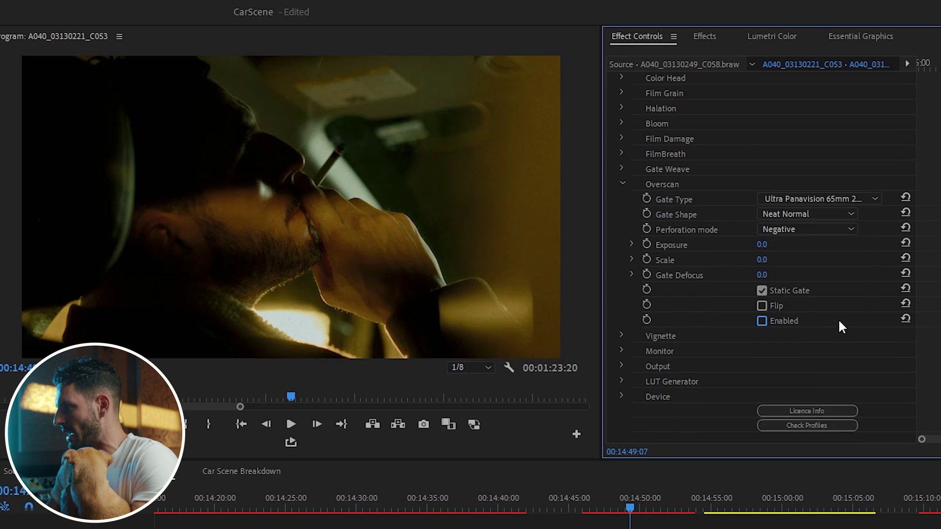
left_click(621, 312)
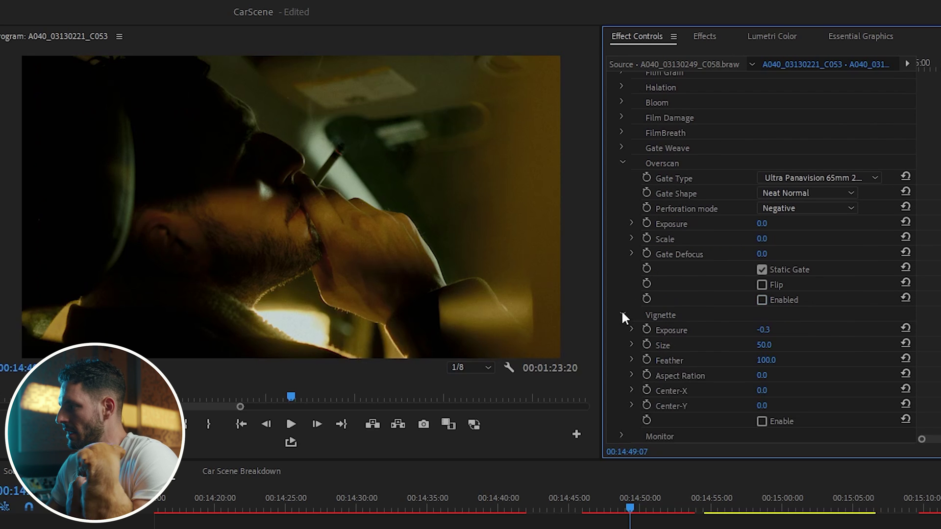
left_click(622, 311)
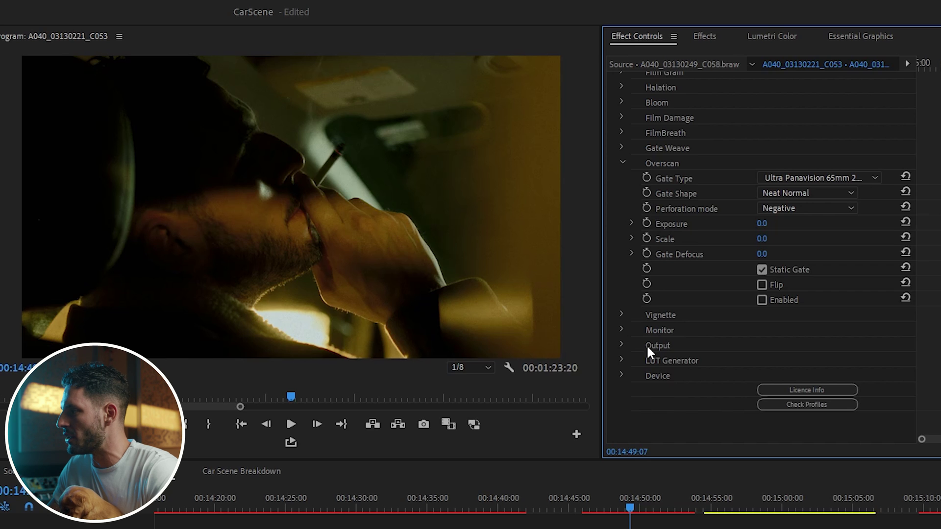
left_click(622, 360)
scroll(784, 343, "down", 2)
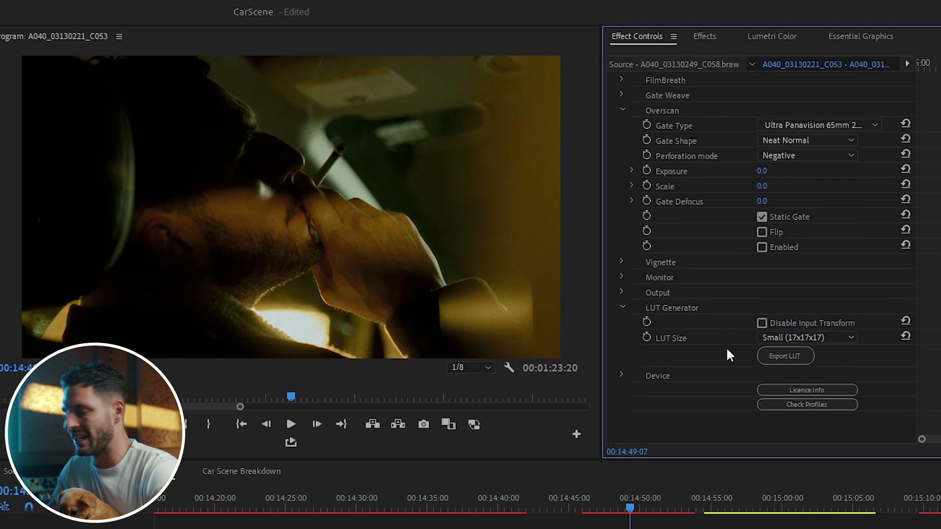
left_click(767, 355)
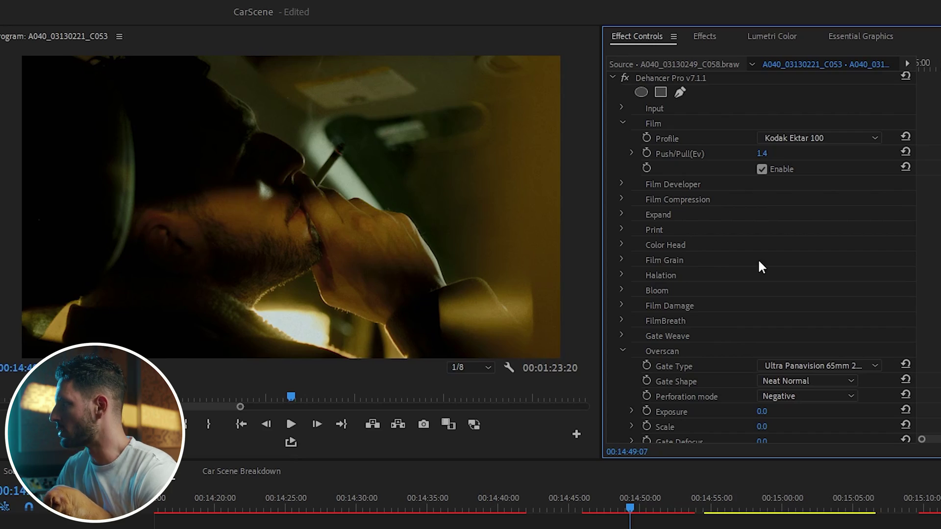
Step: Apply the Lumetri Color video effect to the car clip after Dehancer Pro
left_click(704, 37)
left_click(664, 422)
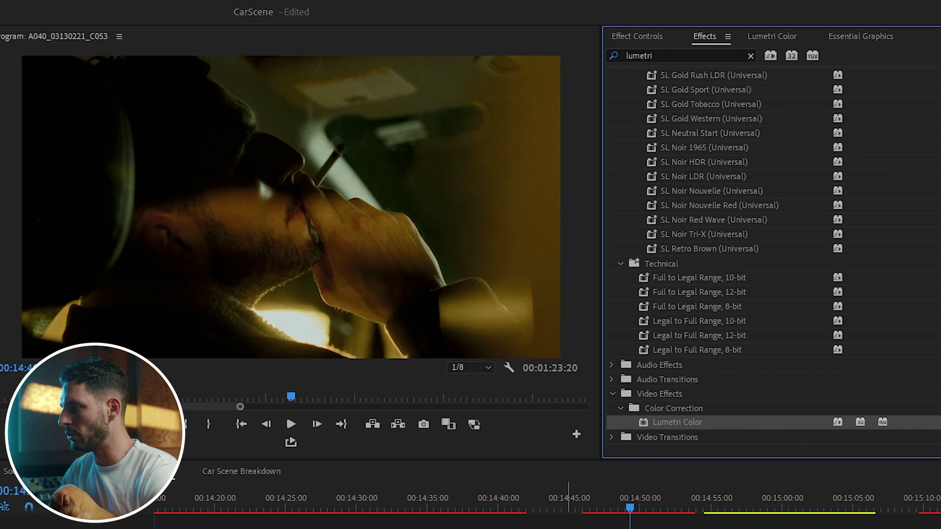
left_click(618, 495)
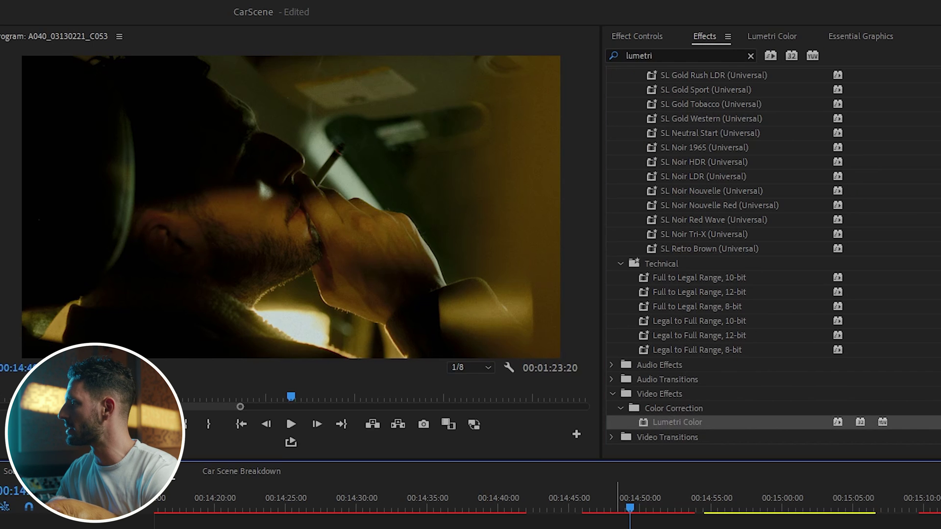
left_click(661, 35)
scroll(799, 295, "down", 5)
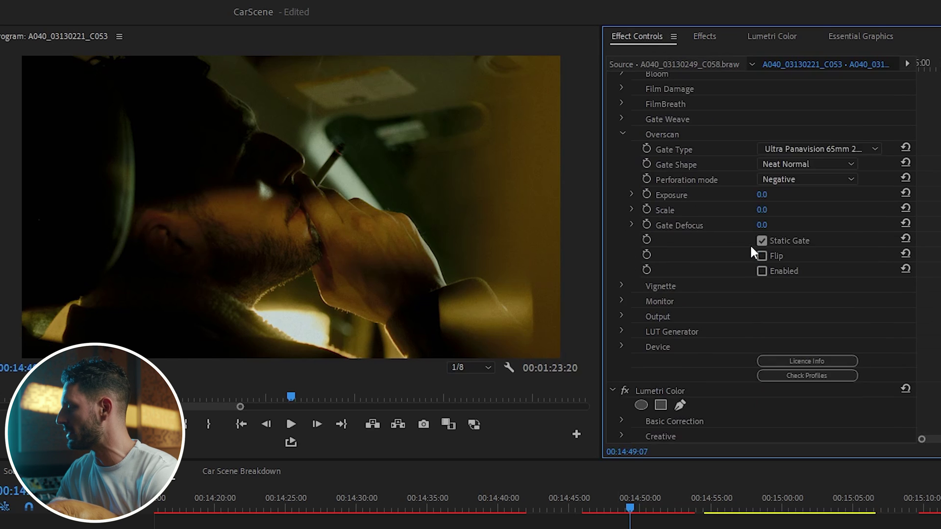
Step: Add a rectangular Lumetri Color mask stretched across the bottom of the frame and set its feather to 289
scroll(745, 260, "down", 2)
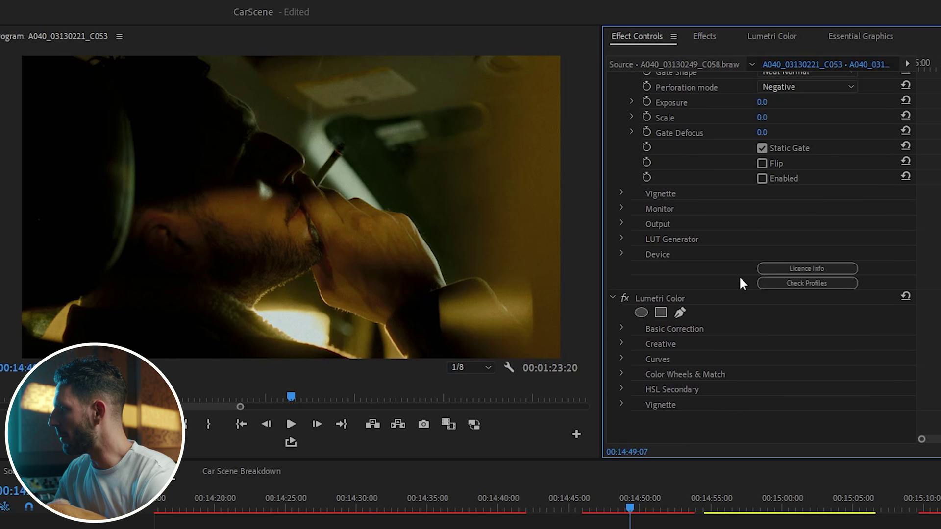
left_click(661, 313)
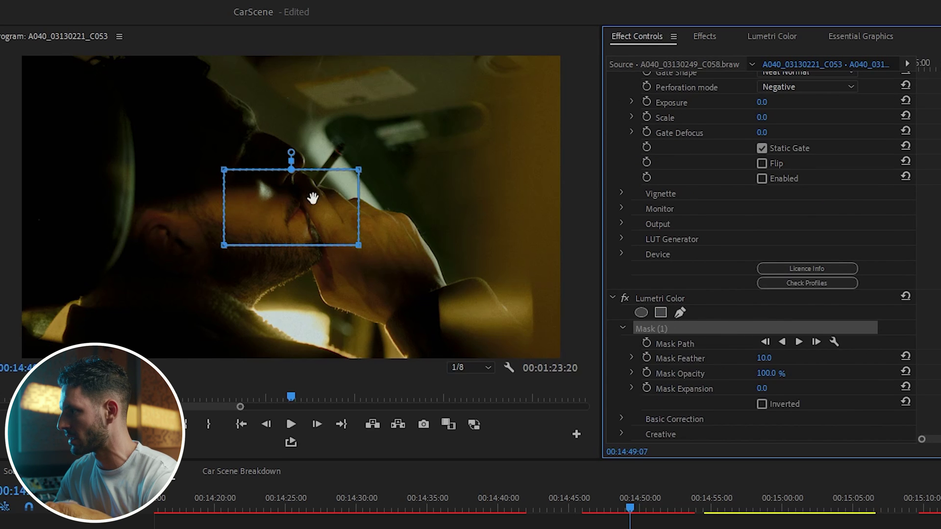
left_click_drag(313, 198, 351, 347)
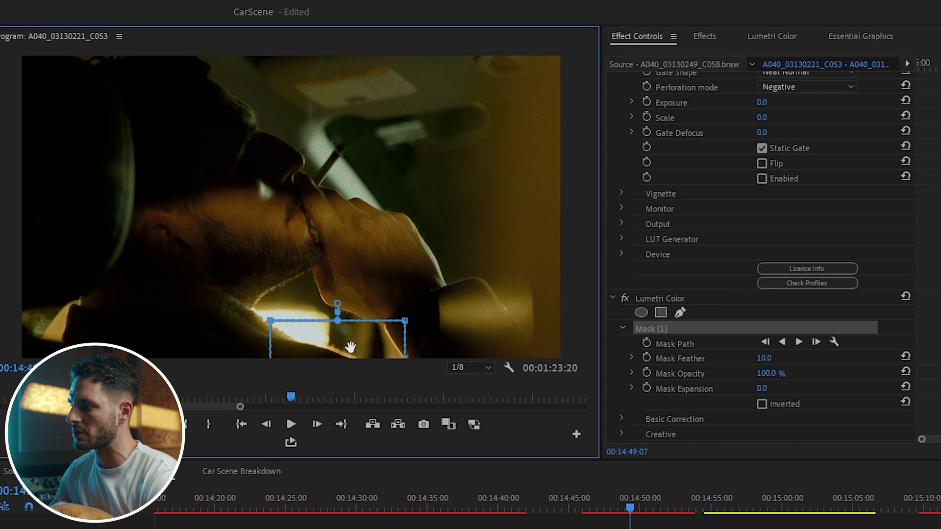
left_click_drag(269, 320, 19, 333)
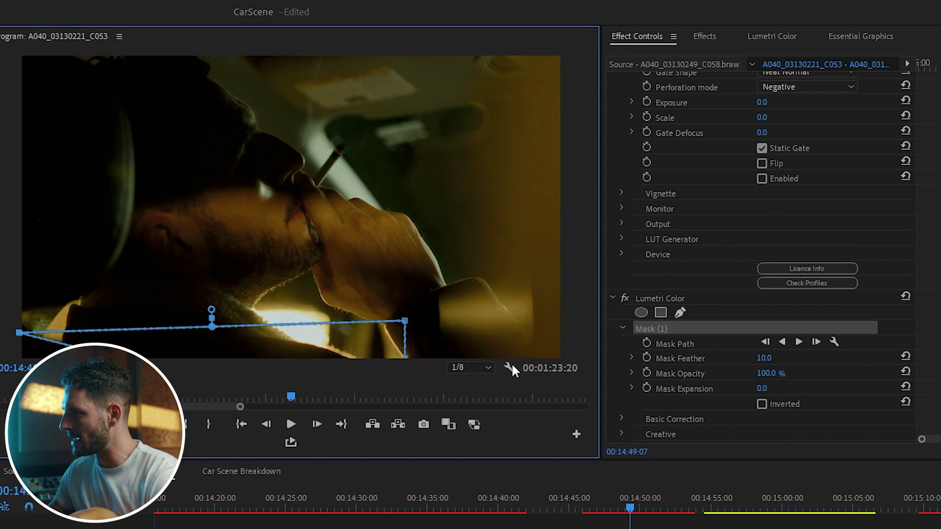
left_click_drag(405, 321, 591, 341)
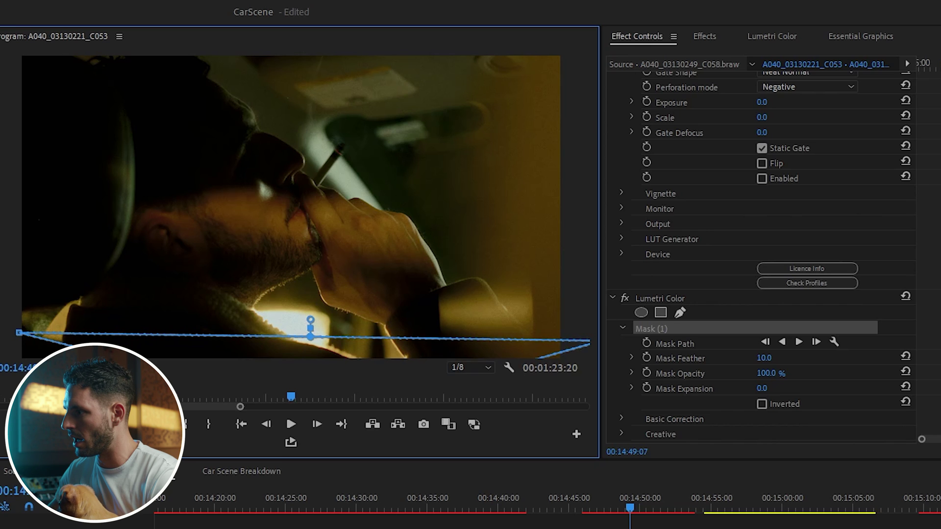
left_click_drag(117, 370, 13, 390)
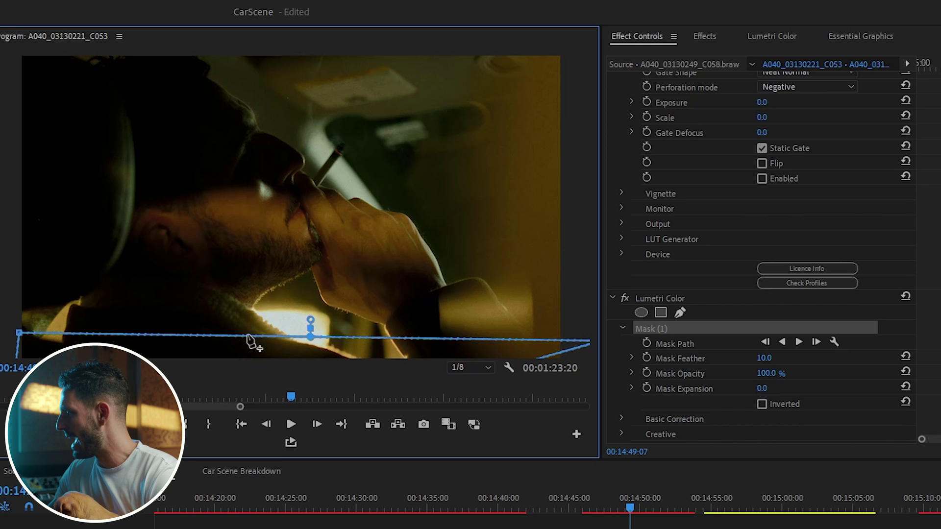
left_click_drag(765, 360, 902, 360)
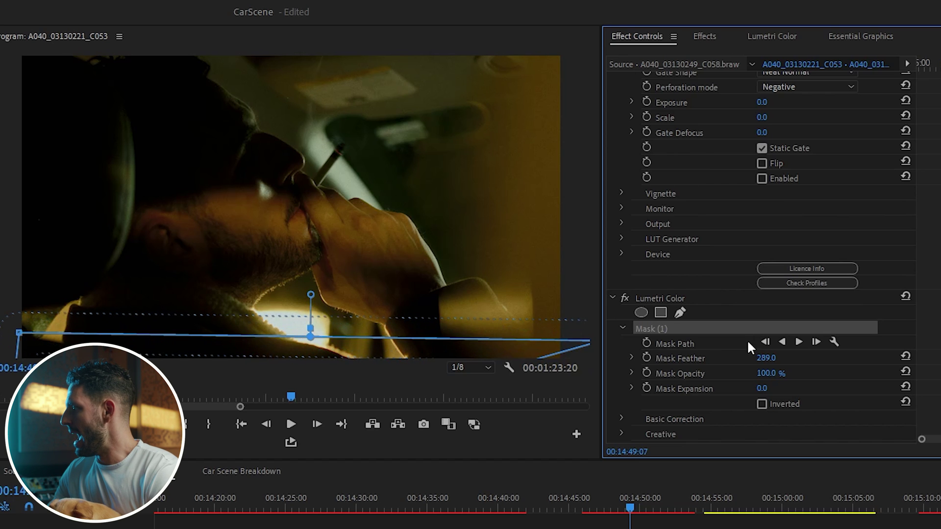
Step: Darken the masked area by setting Lumetri's Basic Correction exposure to -2.0, trying -1.0 first
scroll(755, 283, "down", 3)
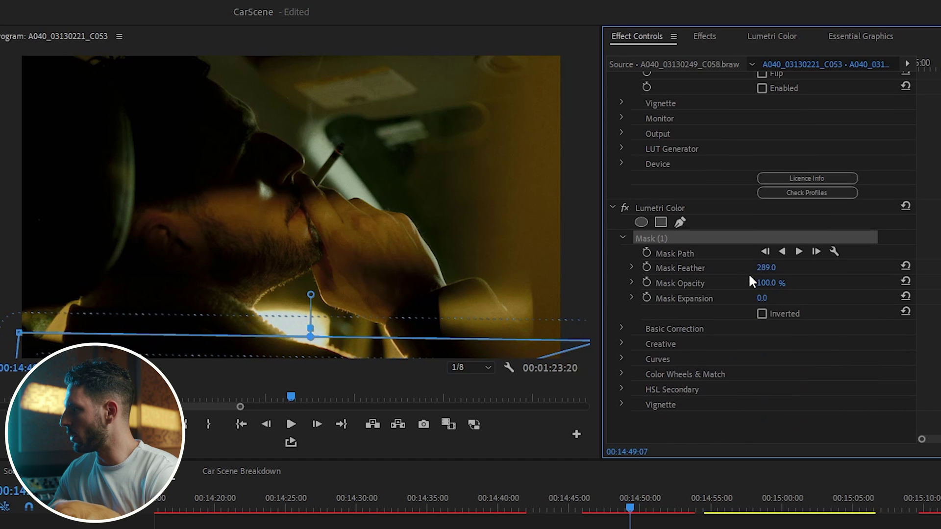
left_click(621, 328)
scroll(724, 355, "down", 6)
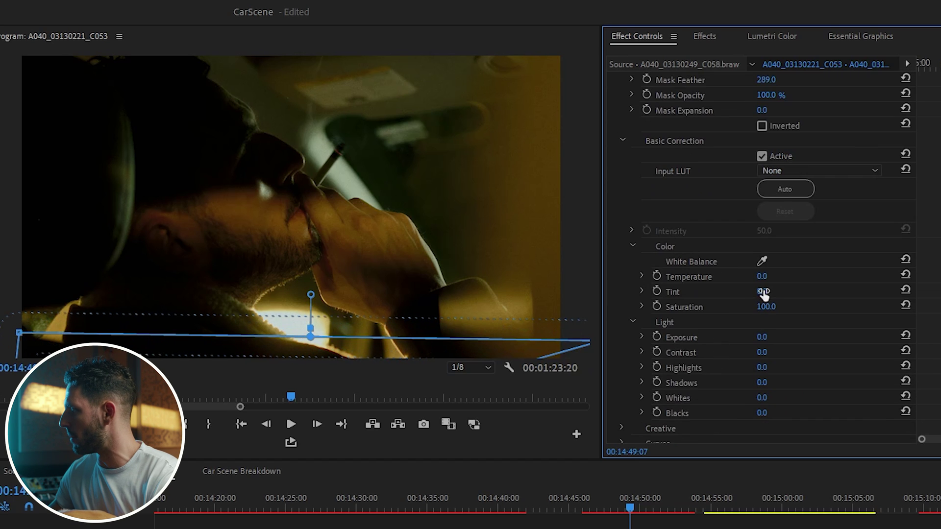
left_click(763, 337)
type("-1")
key("Return")
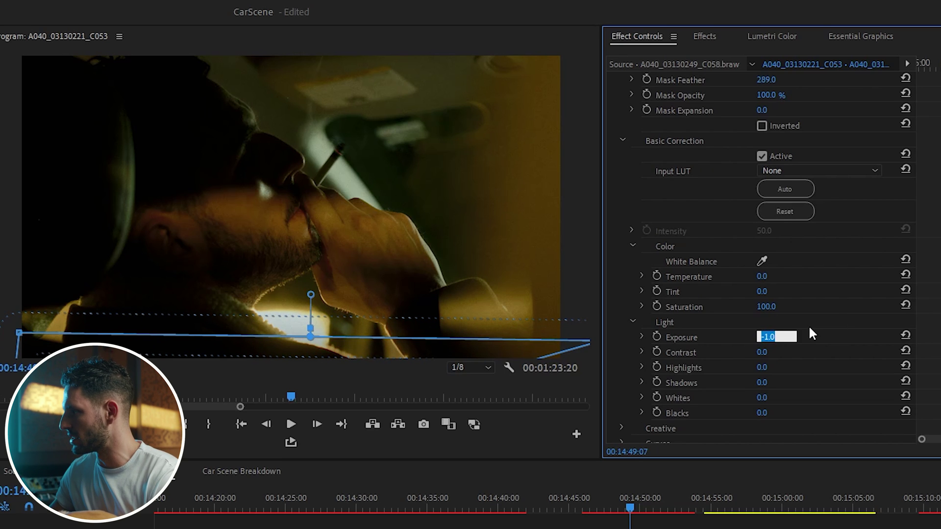
type("-2")
key("Return")
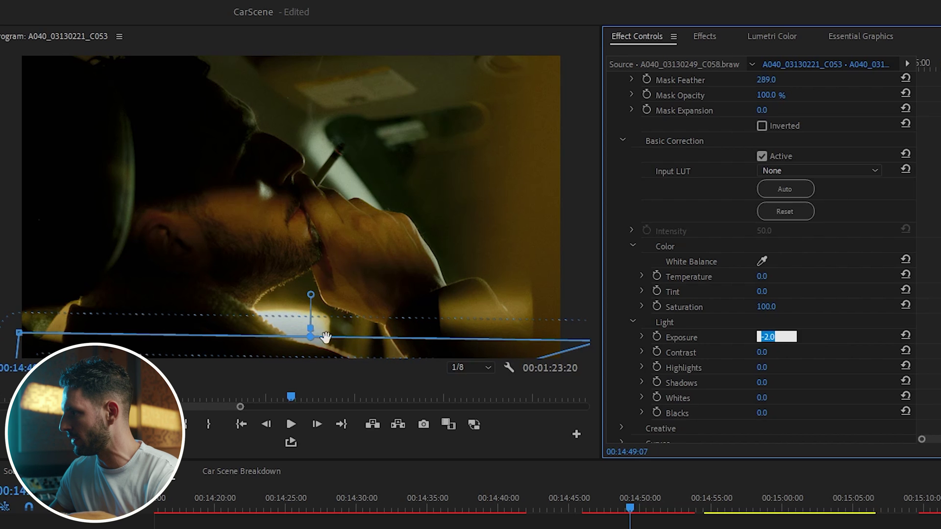
Step: Shift the Lumetri mask slightly up over the bright patch behind the collar, and reselect the clip
mouse_move(325, 337)
left_mouse_down()
mouse_move(322, 317)
mouse_move(342, 343)
left_mouse_up()
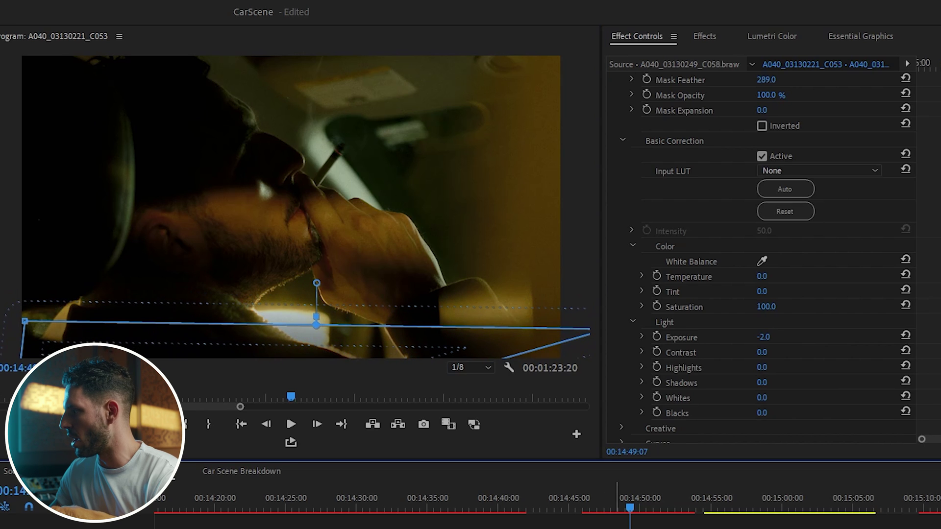
key("ctrl+shift+a")
key("d")
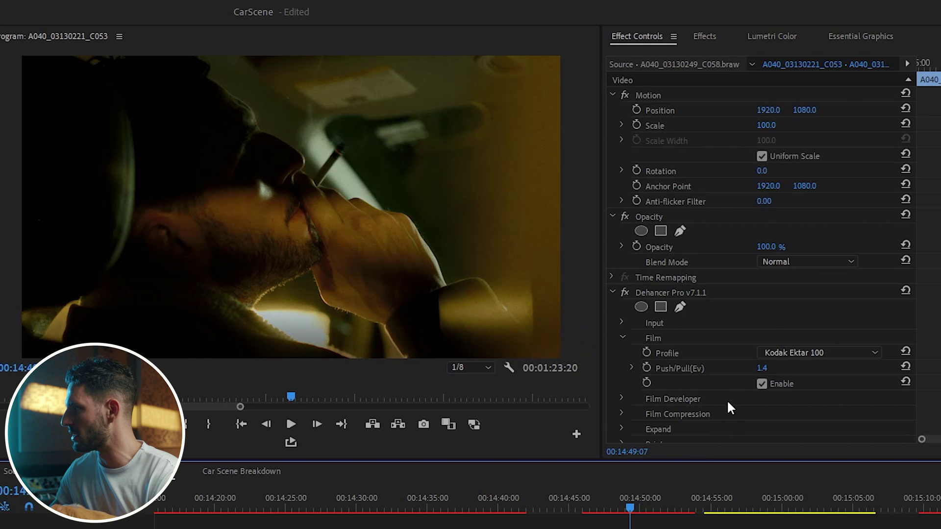
Step: Collapse the Dehancer Pro and Lumetri Color effects on the clip
scroll(710, 345, "down", 6)
scroll(711, 315, "up", 5)
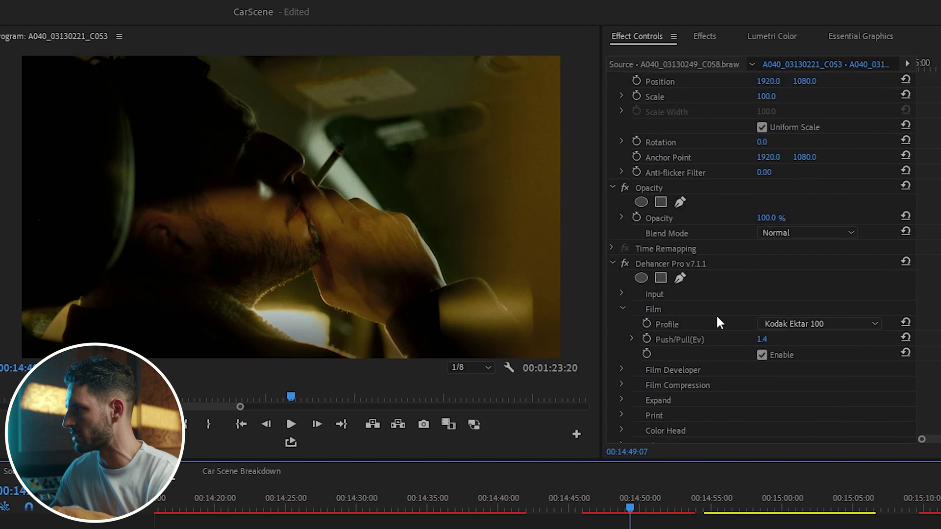
scroll(719, 323, "up", 1)
left_click(612, 292)
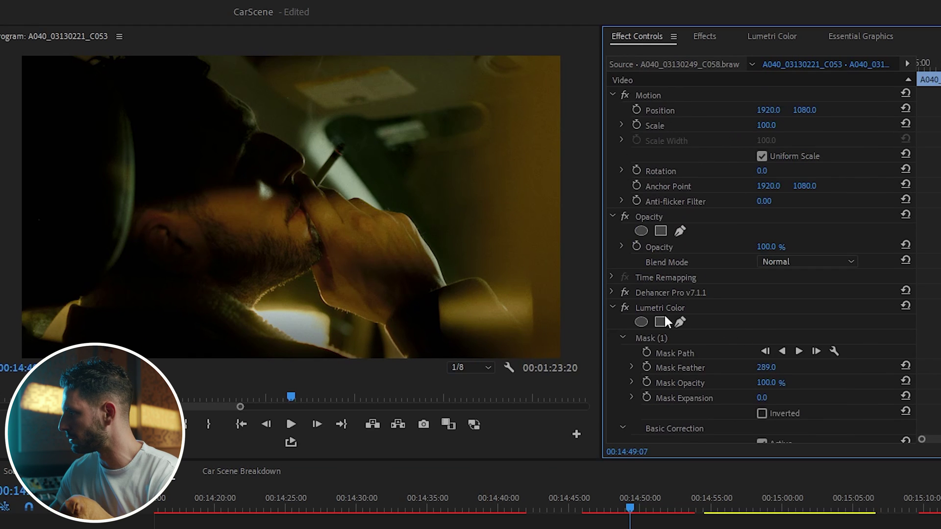
left_click(611, 307)
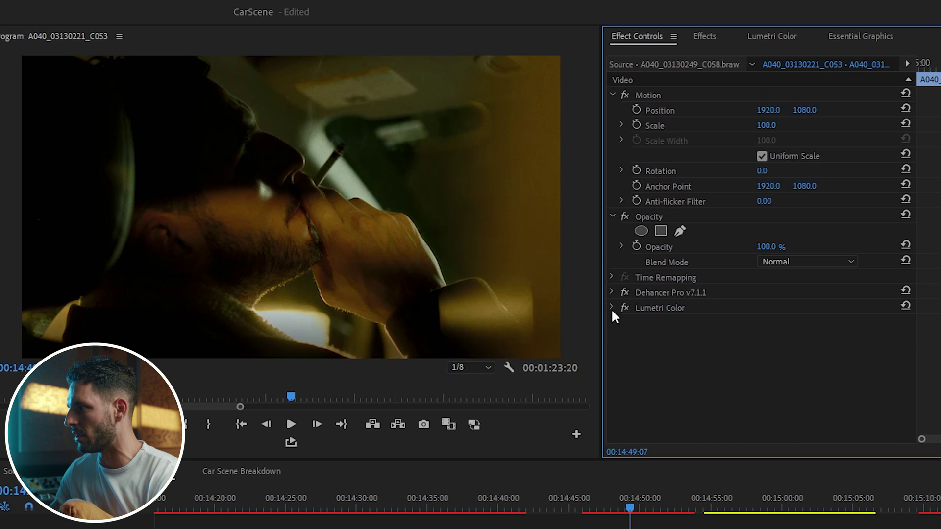
Step: Compare the shot with and without the Lumetri Color darkening, leaving the effect enabled
left_click(625, 309)
left_click(625, 309)
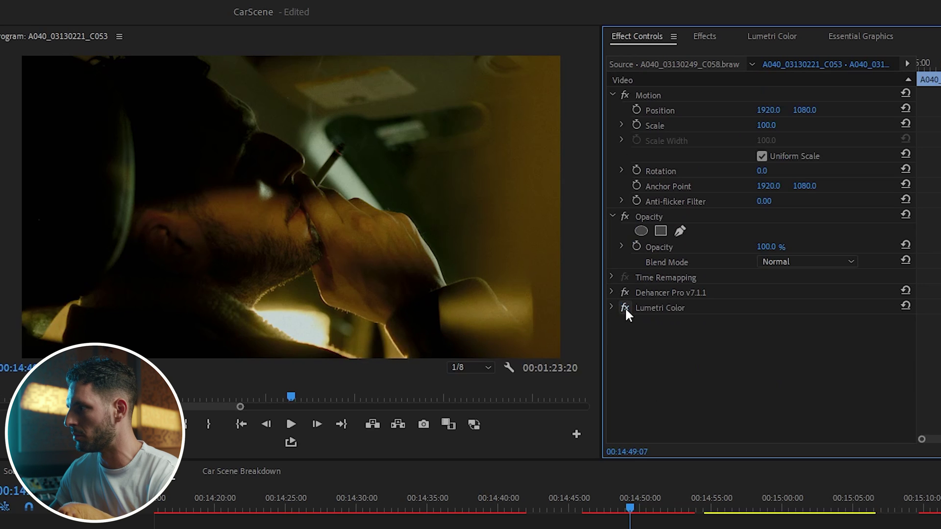
left_click(626, 309)
left_click(626, 308)
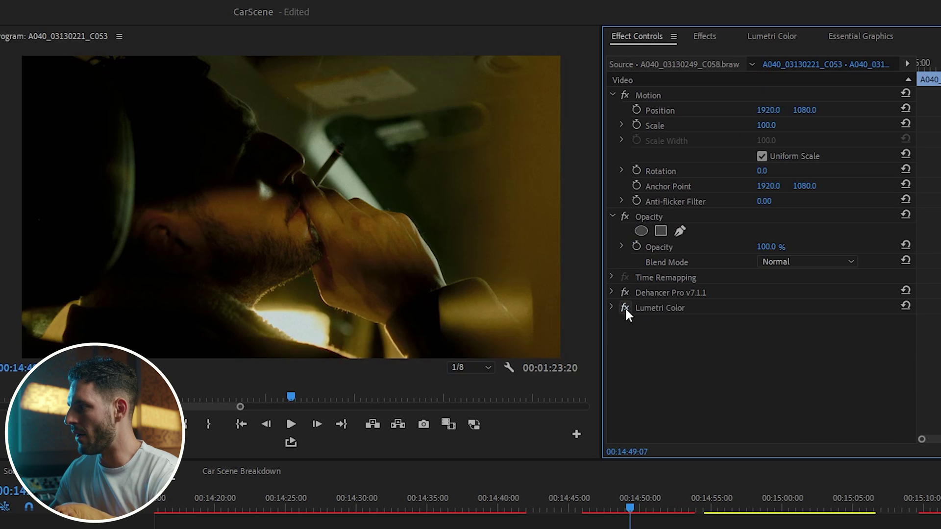
left_click(624, 308)
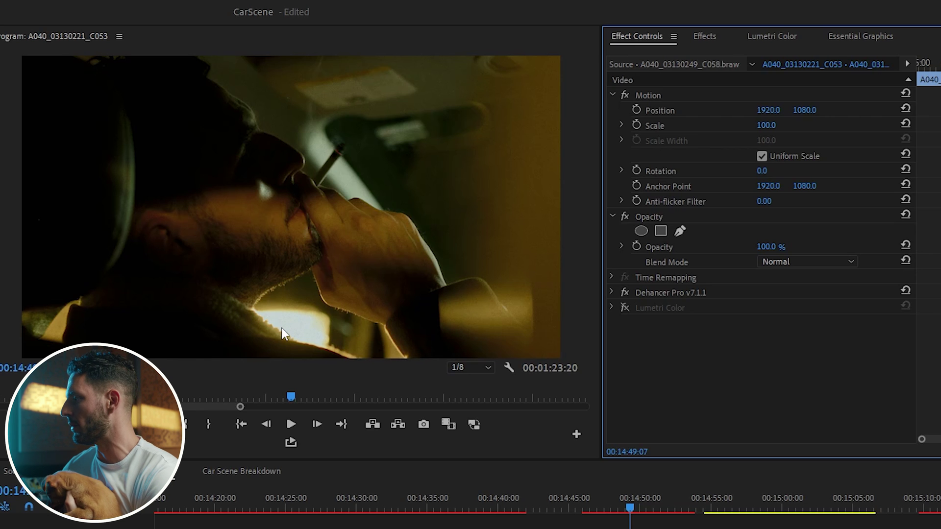
left_click(623, 308)
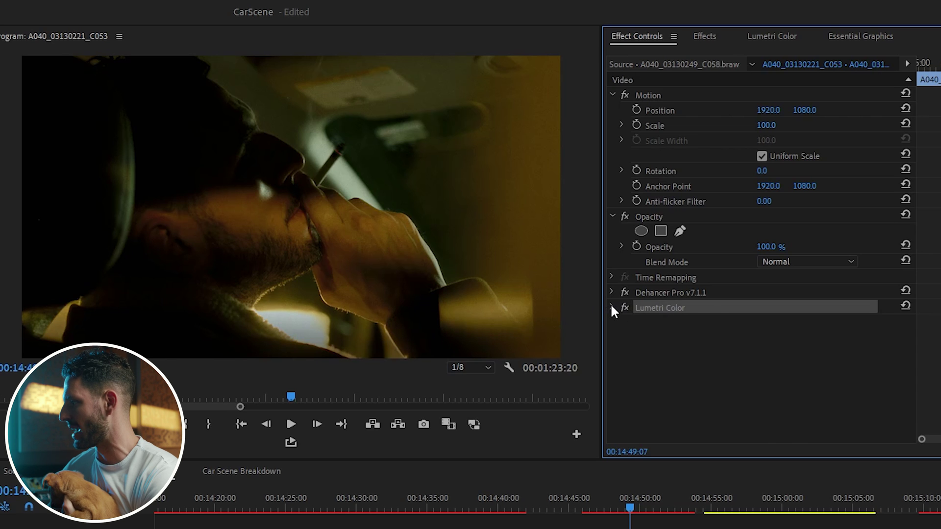
Step: Move the Lumetri mask slightly lower and add a point on its upper edge, raised toward the jacket sleeve
left_click(611, 307)
left_click(664, 337)
left_click_drag(331, 343, 323, 357)
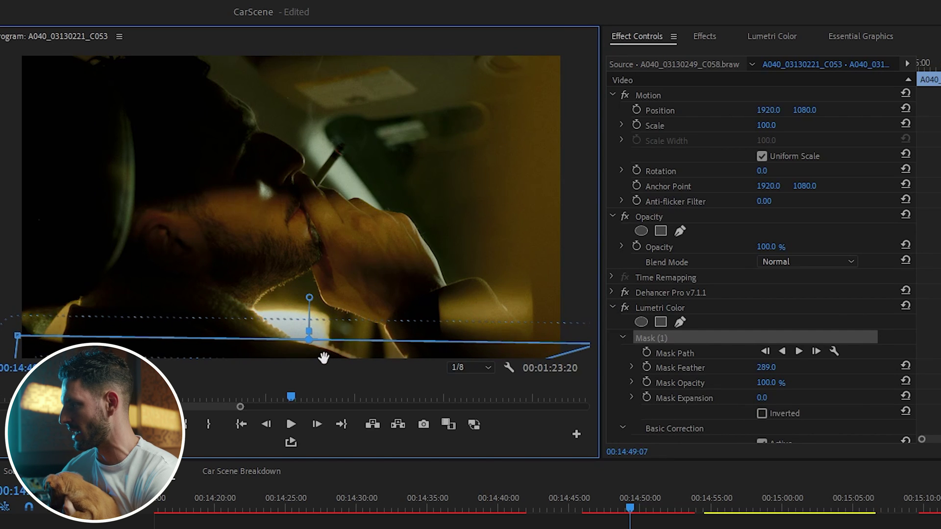
left_click(442, 342)
left_click_drag(444, 343, 491, 321)
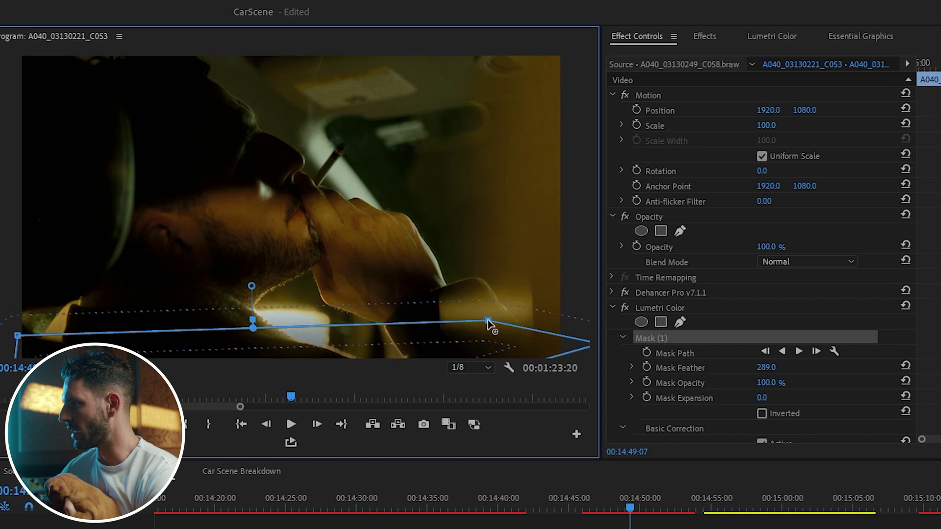
Step: Reshape the Lumetri mask's upper edge with extra points, raising it over the jacket sleeve and dipping it below the bright patch beside the collar
left_click(271, 335)
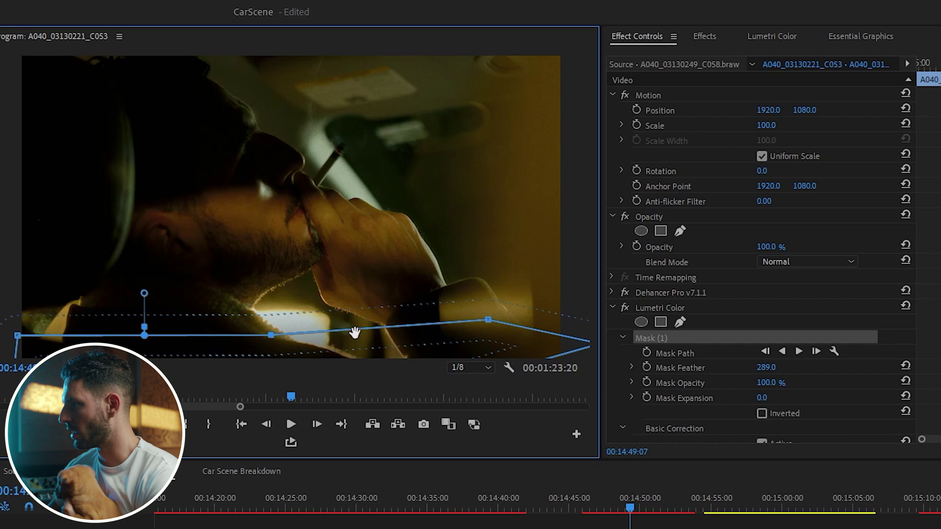
left_click_drag(489, 320, 526, 308)
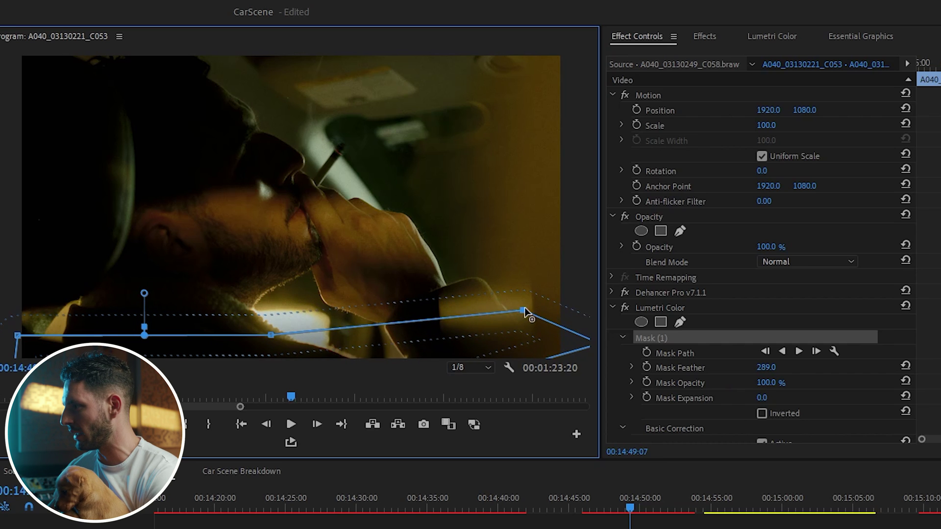
left_click(345, 340)
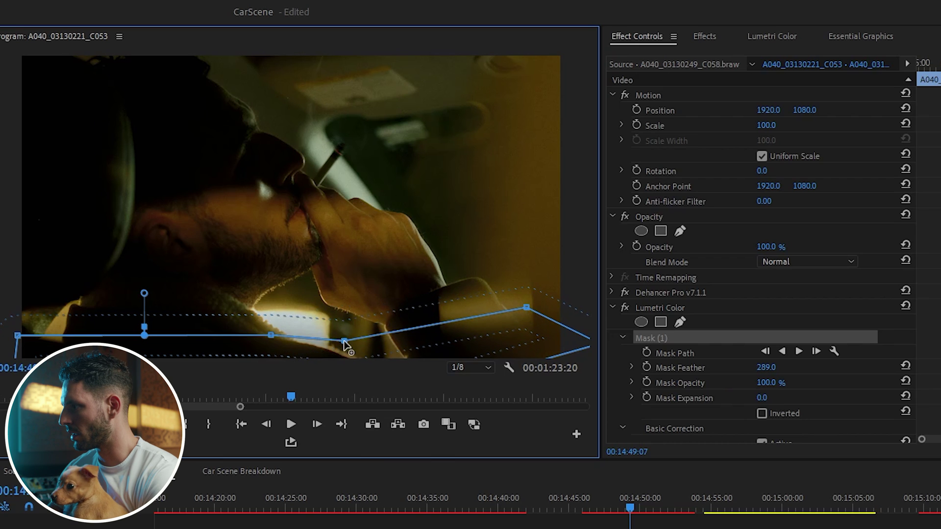
left_click_drag(271, 337, 270, 351)
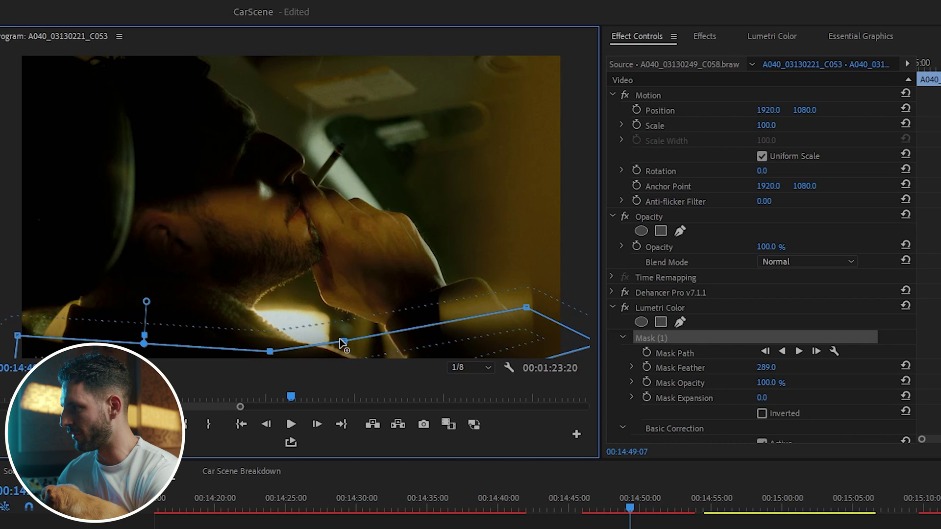
left_click_drag(342, 340, 347, 347)
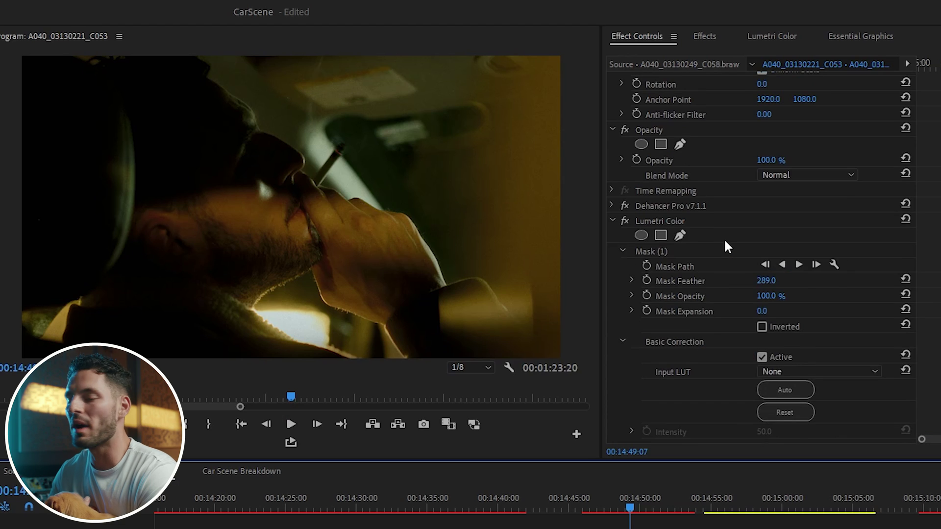
Step: Compare the shot with and without the reshaped Lumetri Color mask, leaving the effect enabled
scroll(726, 243, "up", 1)
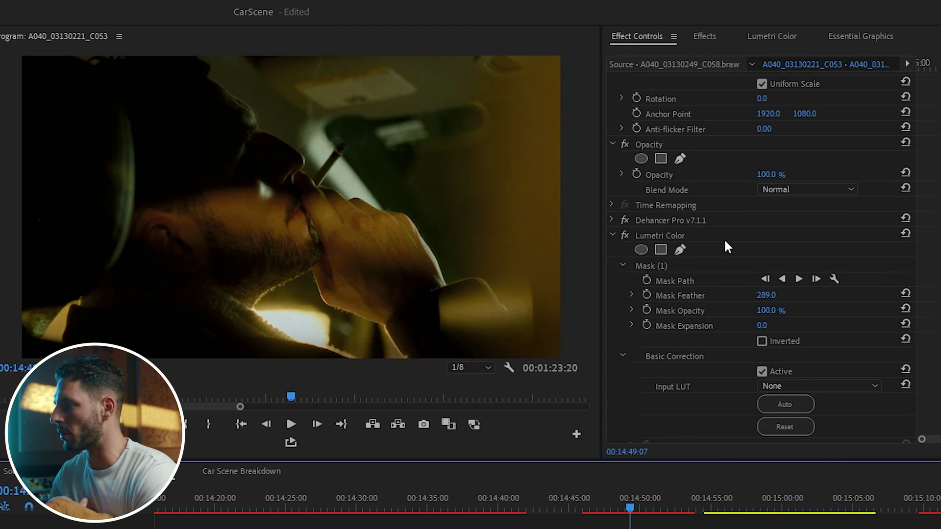
left_click(624, 236)
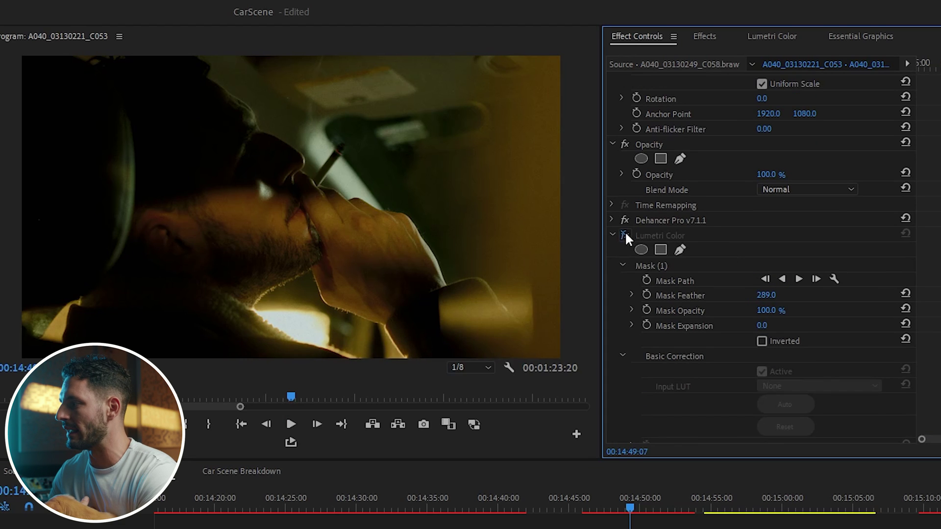
left_click(625, 236)
left_click(626, 233)
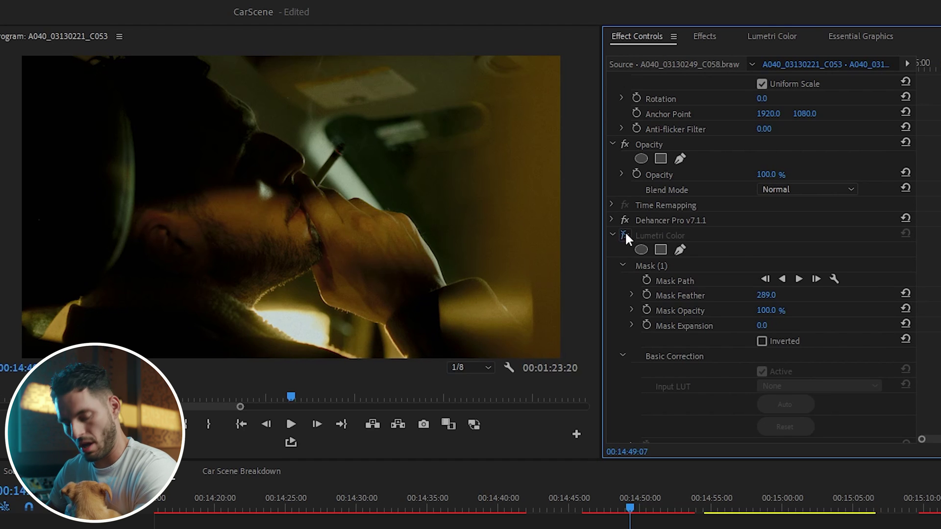
left_click(625, 233)
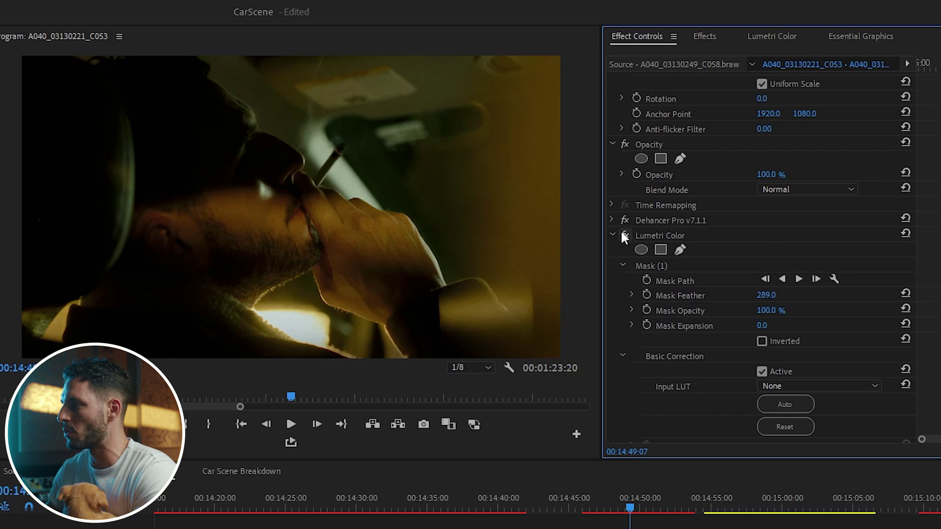
left_click(664, 264)
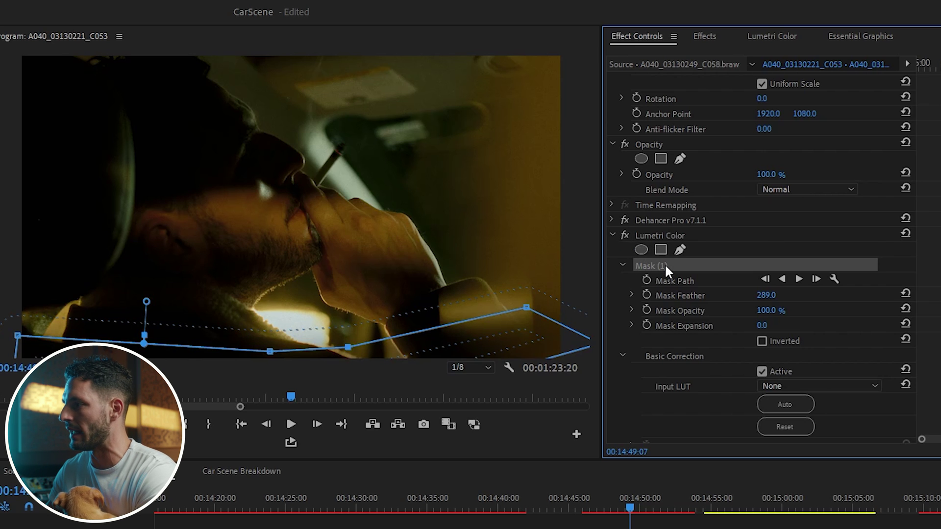
left_click(725, 235)
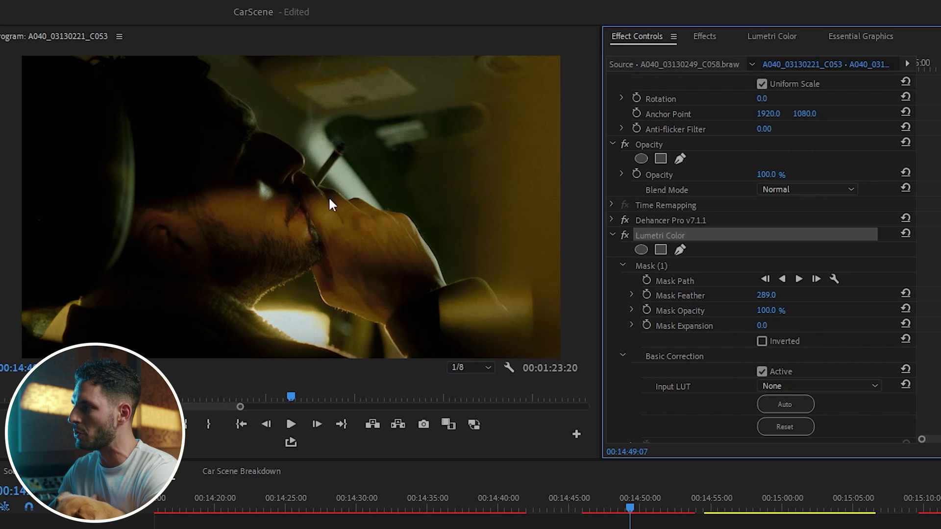
left_click(627, 232)
left_click(627, 232)
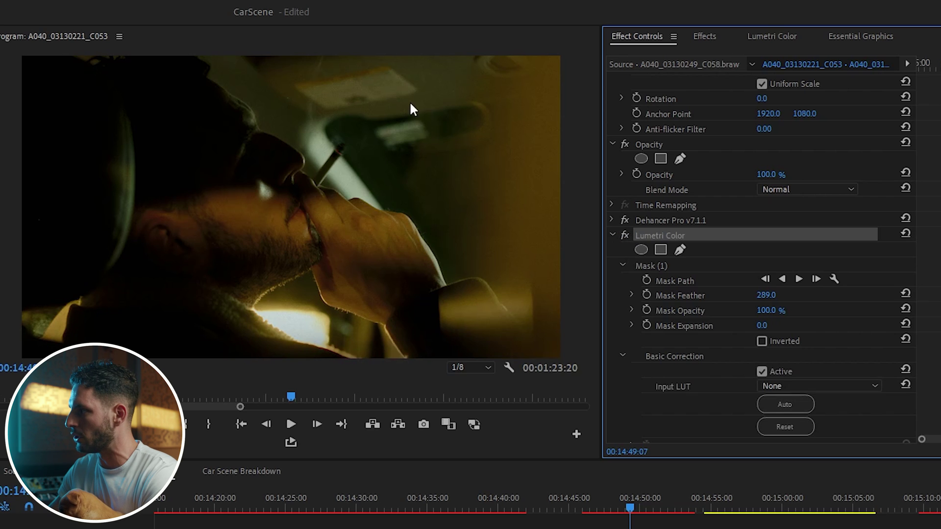
Step: Add a second Lumetri Color effect with a rectangular mask over the car ceiling along the frame's upper edge, stretched toward the window side
key("ctrl+v")
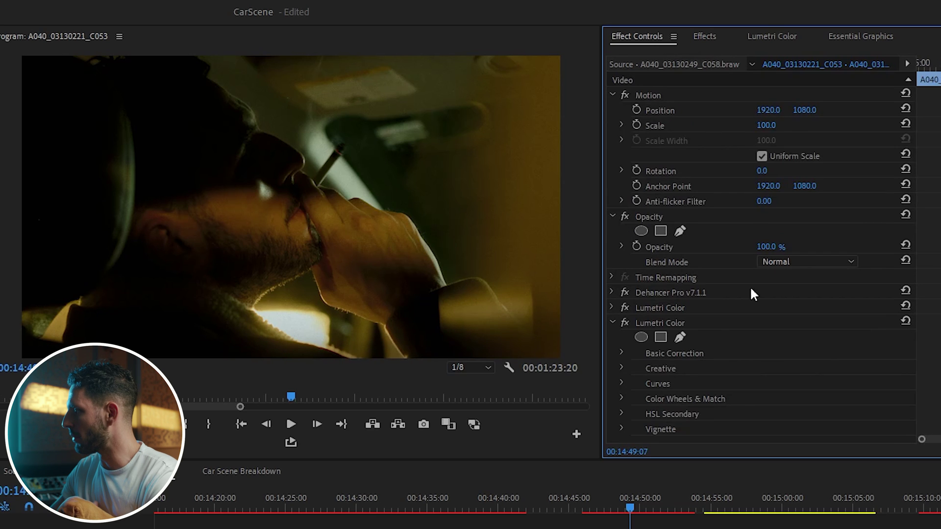
scroll(686, 338, "down", 1)
left_click(661, 313)
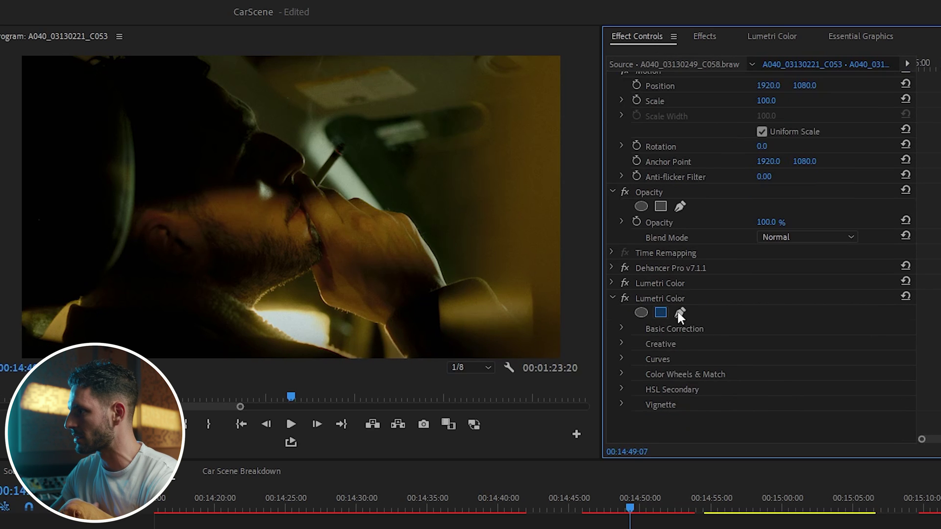
left_click_drag(321, 178, 329, 58)
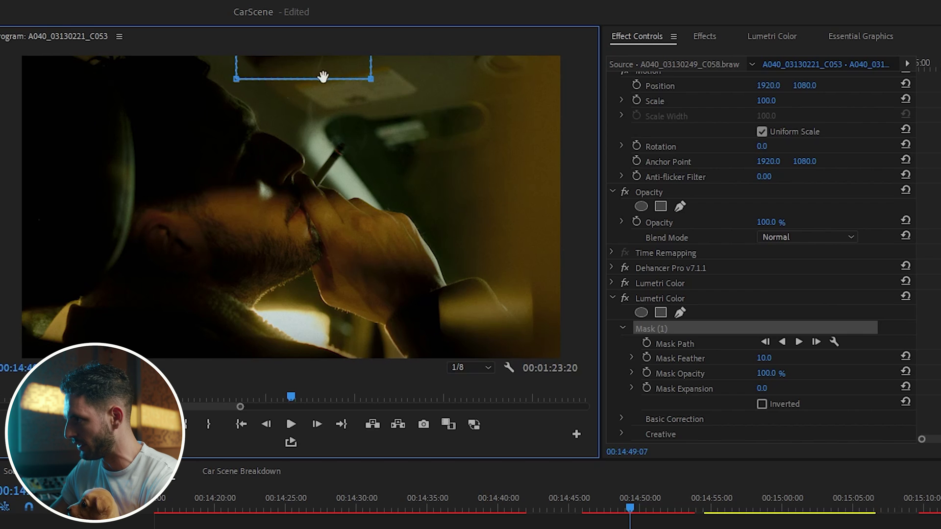
left_click_drag(369, 79, 455, 64)
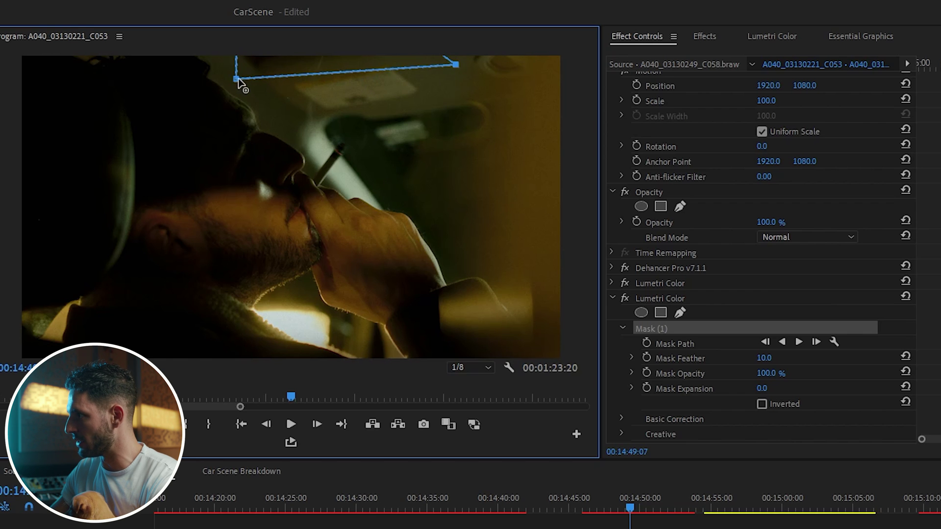
Step: Set the ceiling mask's feather to 118 and the second Lumetri Color effect's exposure to -0.9
scroll(720, 301, "down", 2)
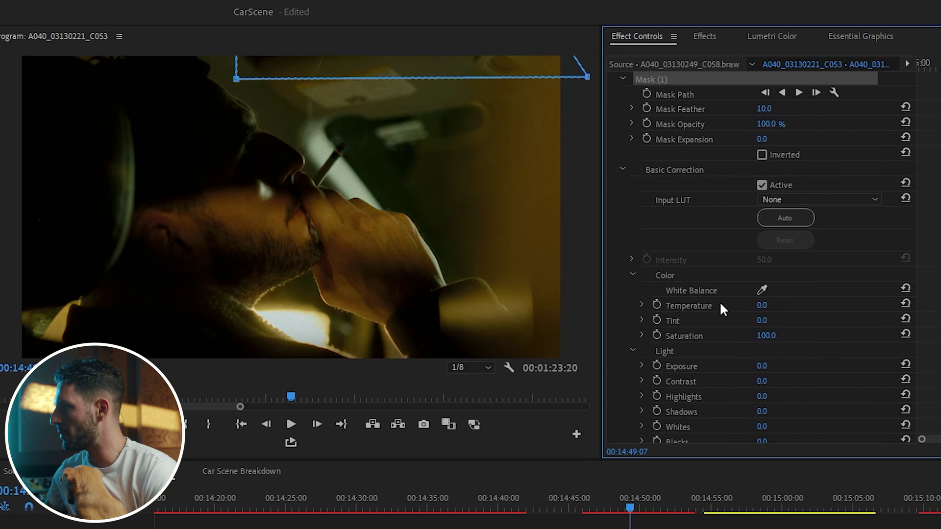
scroll(721, 300, "up", 6)
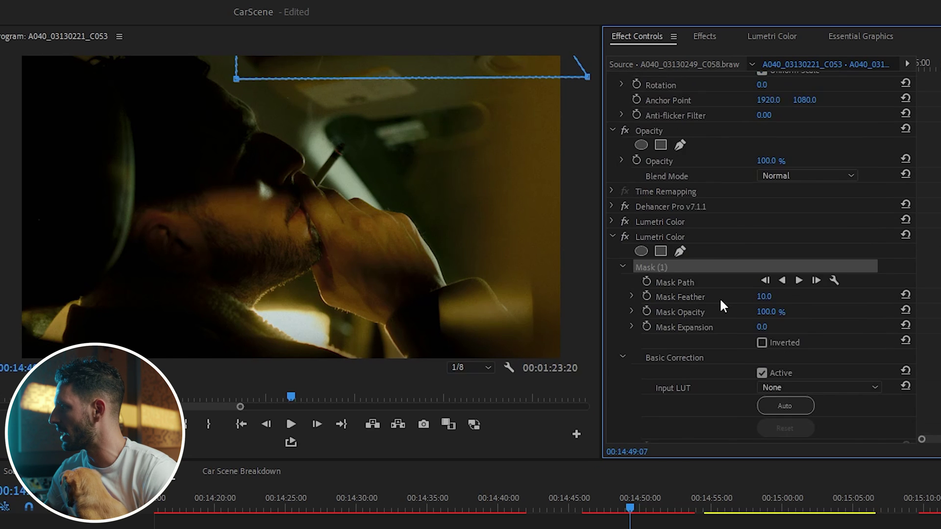
scroll(720, 298, "down", 2)
scroll(722, 298, "up", 1)
left_click_drag(762, 268, 807, 279)
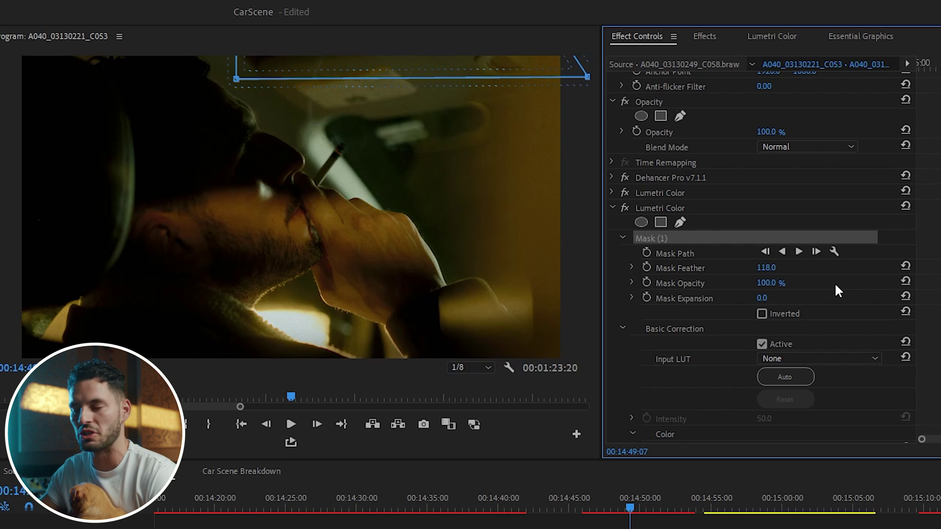
scroll(836, 286, "down", 5)
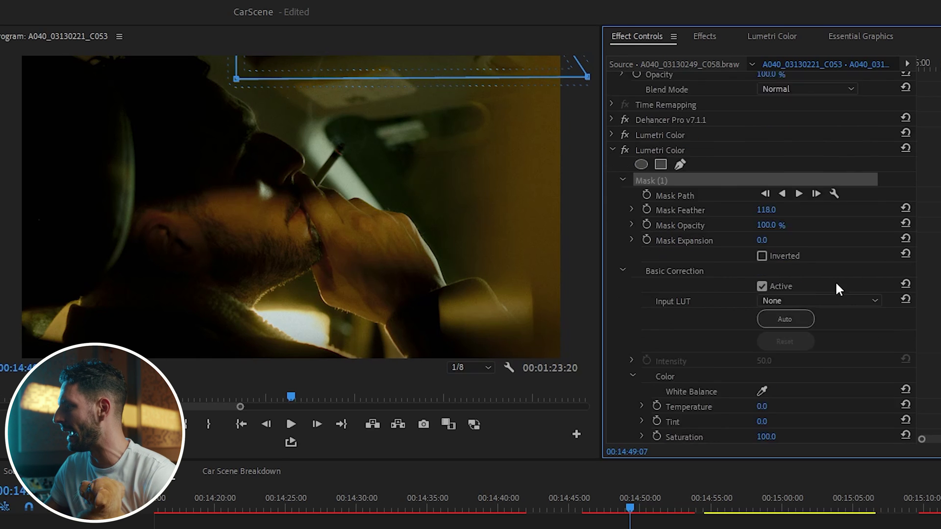
left_click_drag(763, 352, 769, 349)
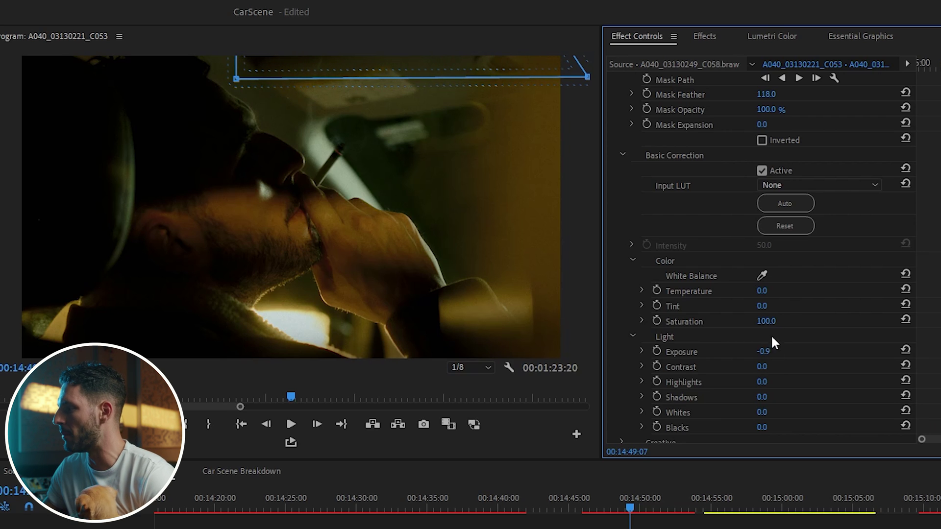
Step: Reselect the clip and collapse its second Lumetri Color effect
left_click(609, 528)
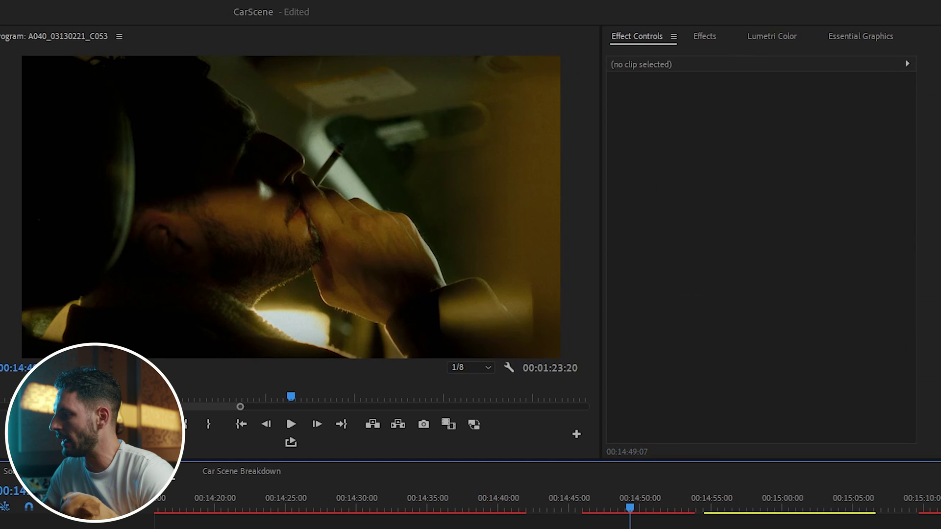
left_click(630, 528)
scroll(739, 354, "down", 3)
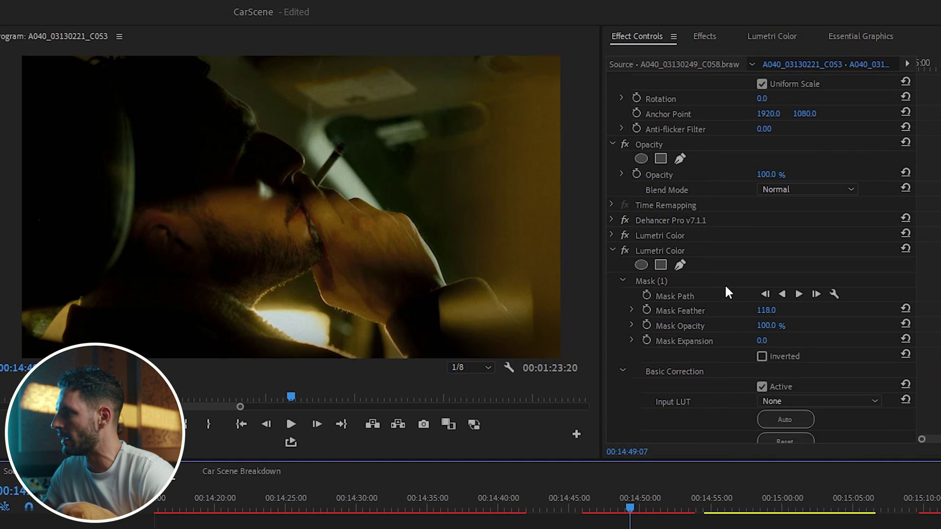
left_click(613, 249)
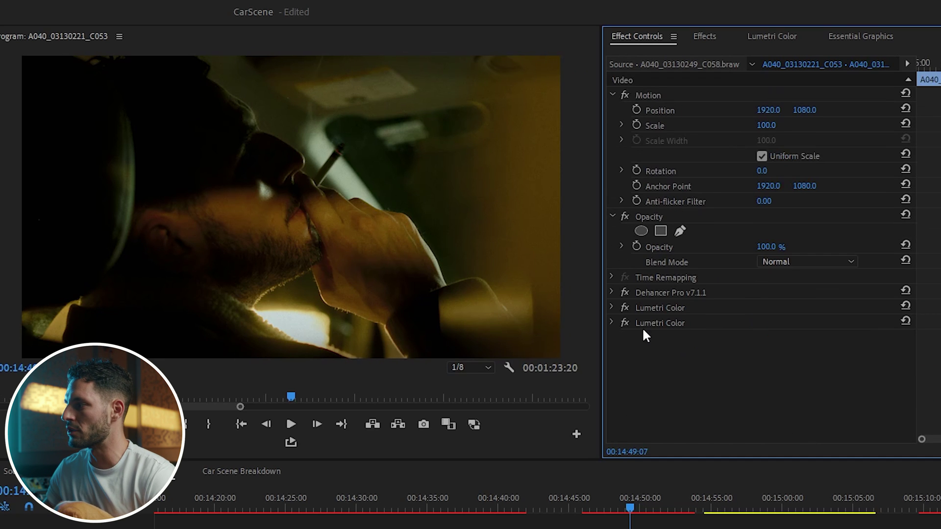
Step: Compare the shot with and without the two masked Lumetri Color darkening effects, leaving both enabled
left_click(624, 307)
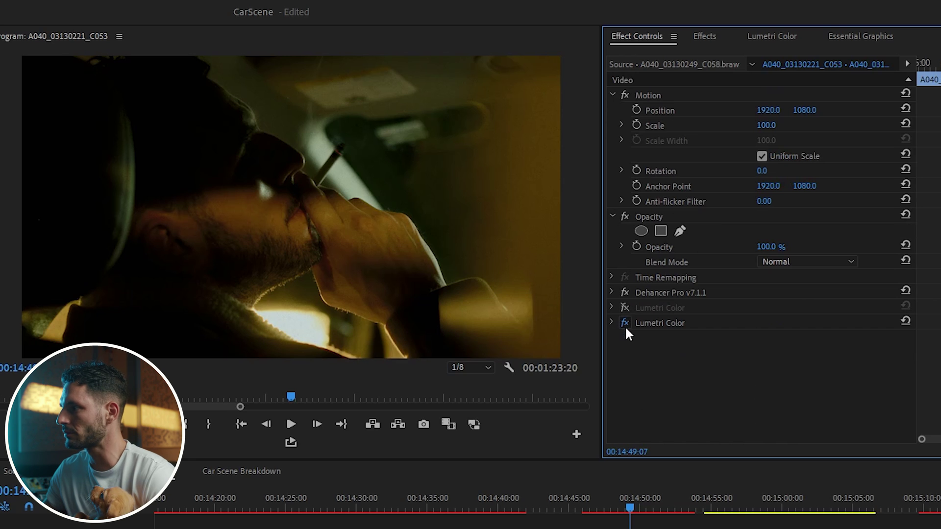
left_click(625, 323)
left_click(625, 323)
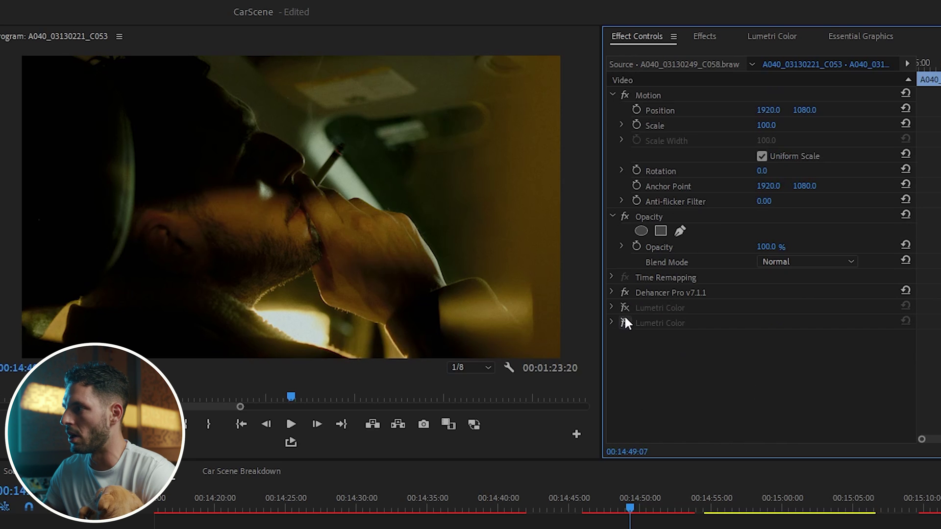
left_click(625, 307)
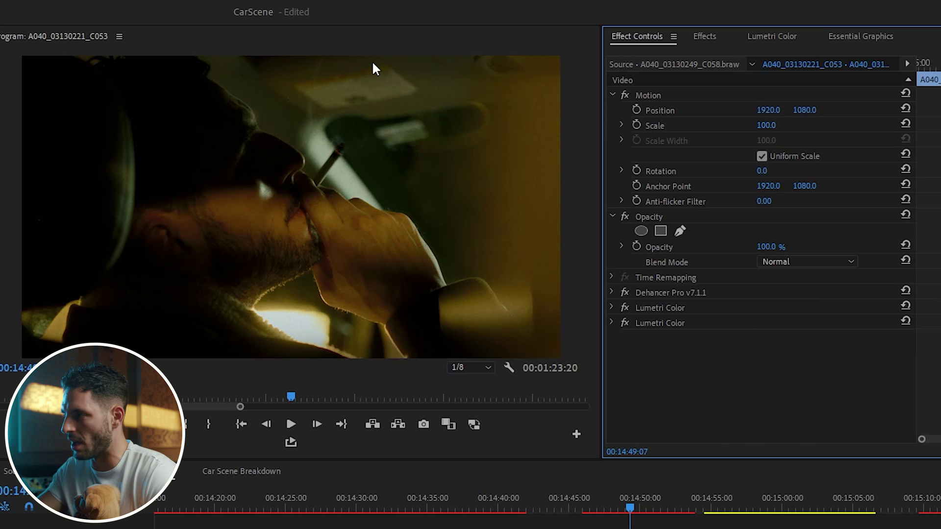
left_click(625, 307)
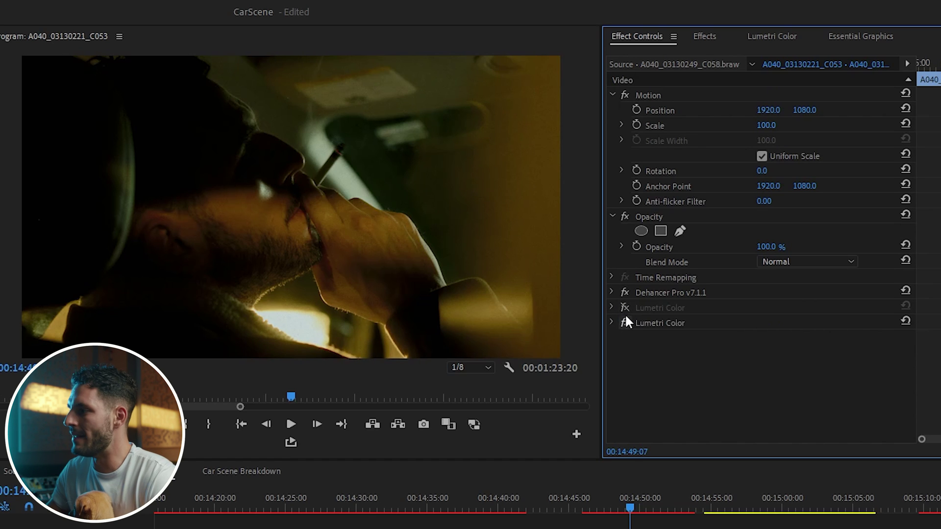
left_click(625, 307)
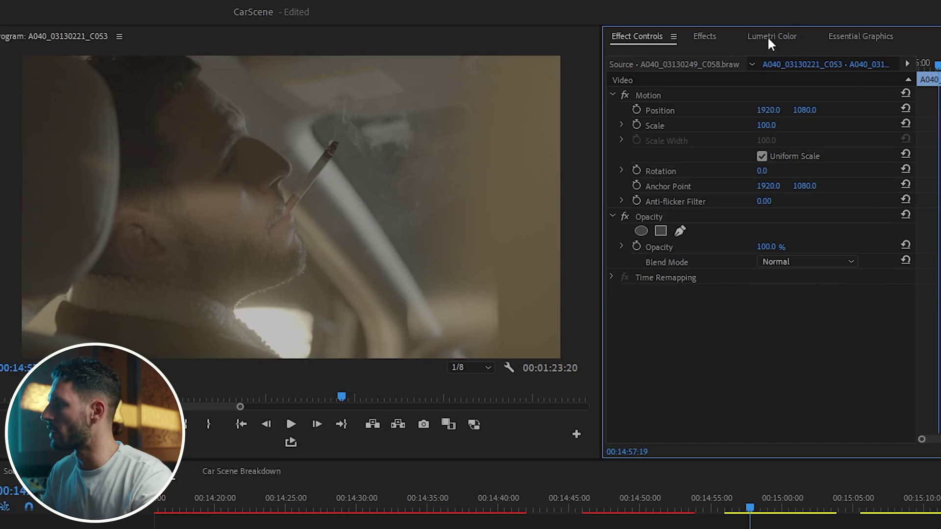
Step: Apply the Ursa_Mini_Pro_Gen5_Natural_Rec709_V2 file as the ungraded clip's creative Lumetri look, and expand the Basic Correction settings
left_click(769, 40)
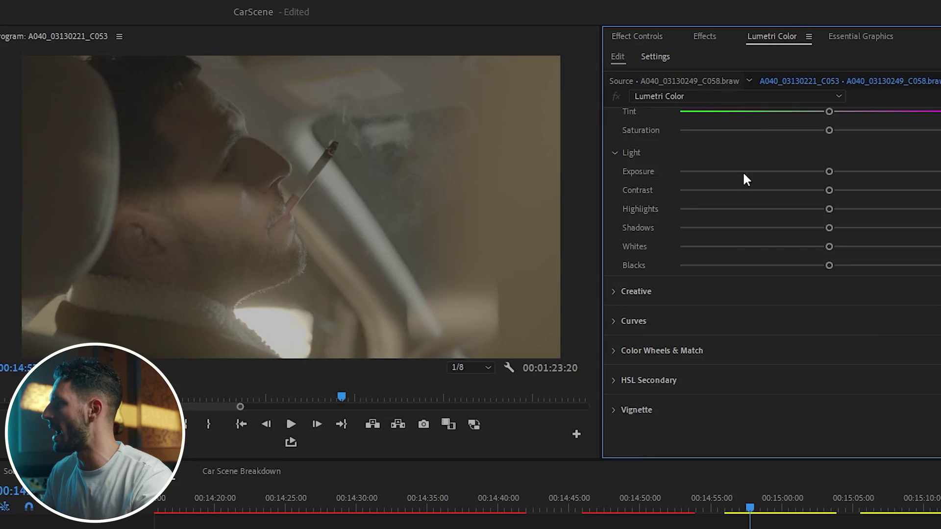
scroll(749, 211, "up", 5)
scroll(754, 215, "down", 5)
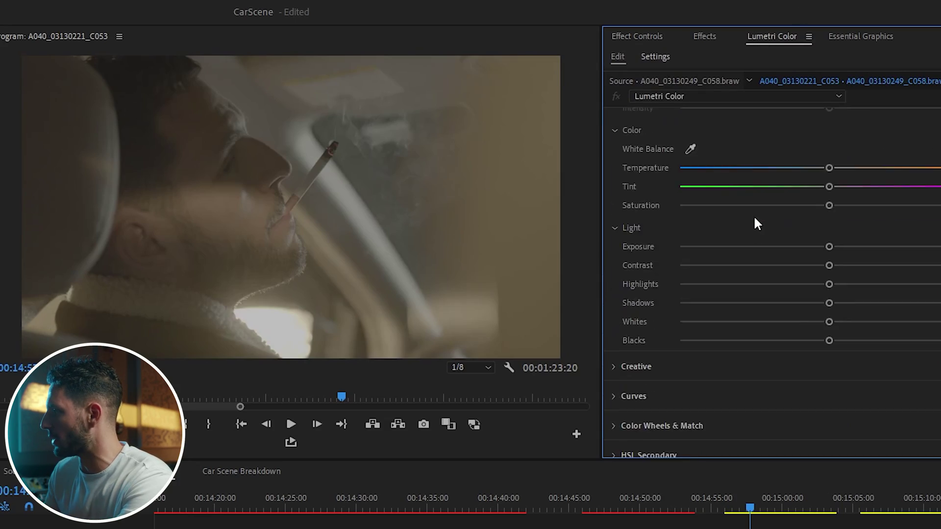
left_click(643, 294)
scroll(750, 257, "up", 2)
scroll(752, 263, "up", 1)
left_click(710, 174)
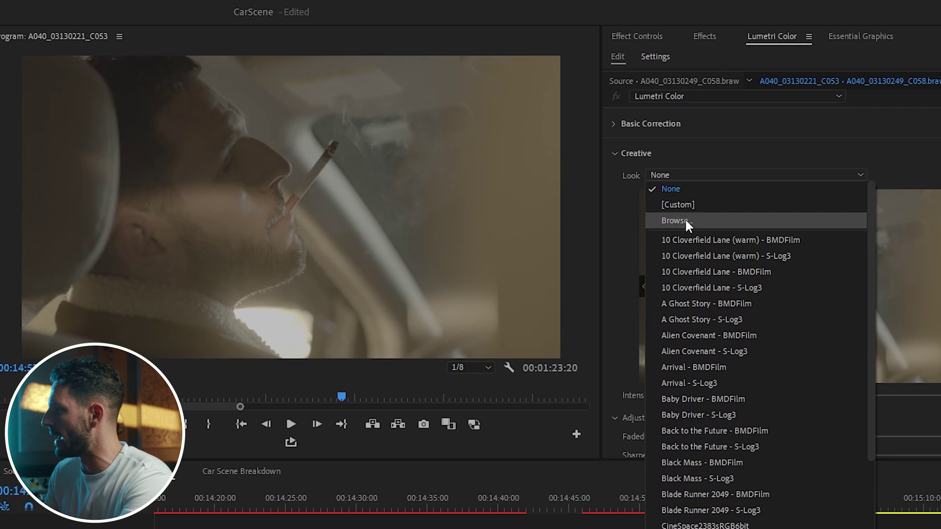
left_click(685, 219)
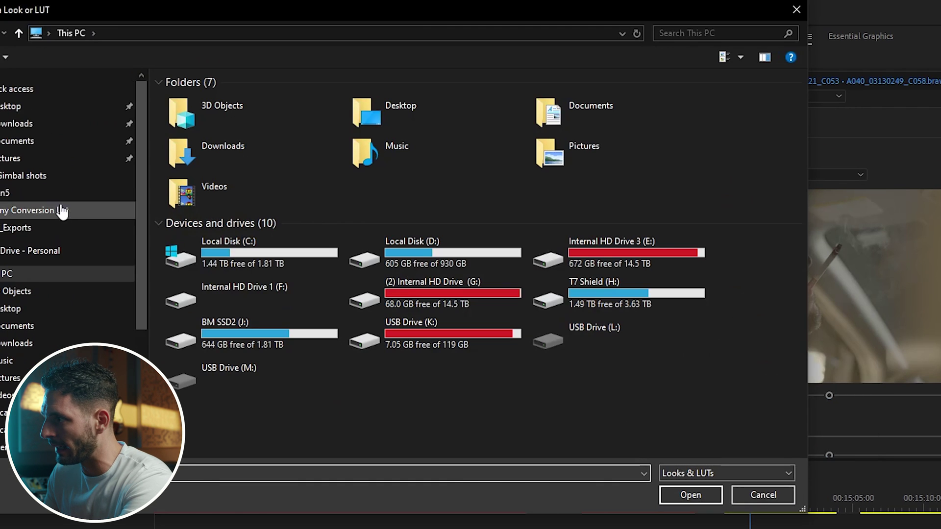
left_click(20, 141)
scroll(218, 126, "down", 5)
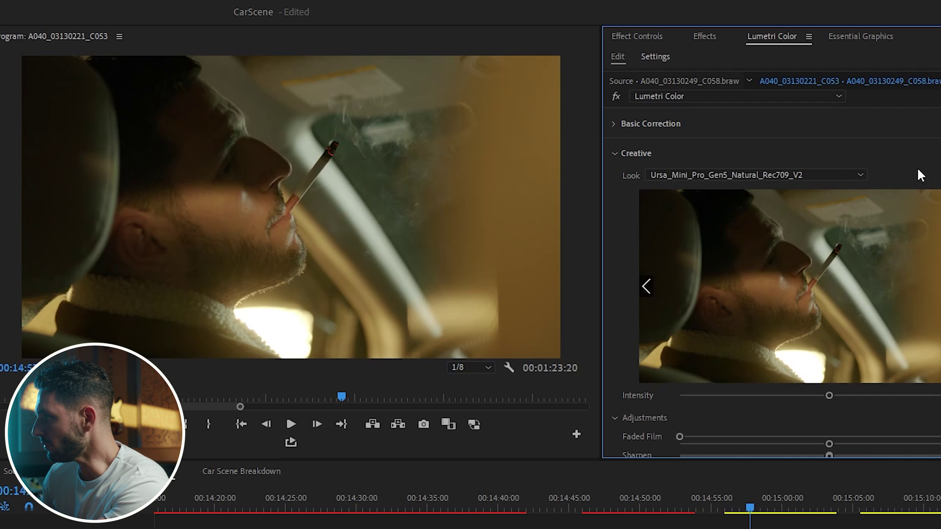
left_click(656, 124)
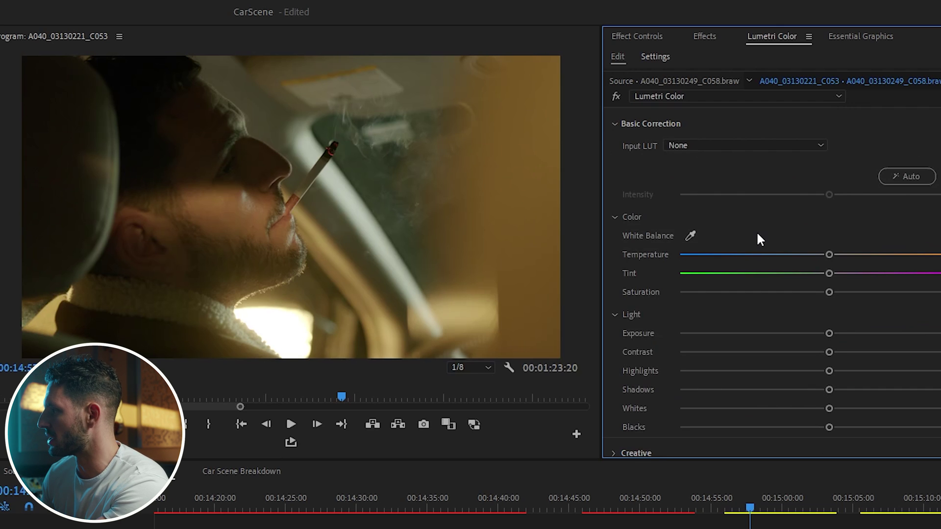
Step: Lower the clip's shadows and blacks in Basic Correction, and slightly raise its whites, highlights and contrast
scroll(769, 278, "down", 3)
scroll(804, 277, "up", 1)
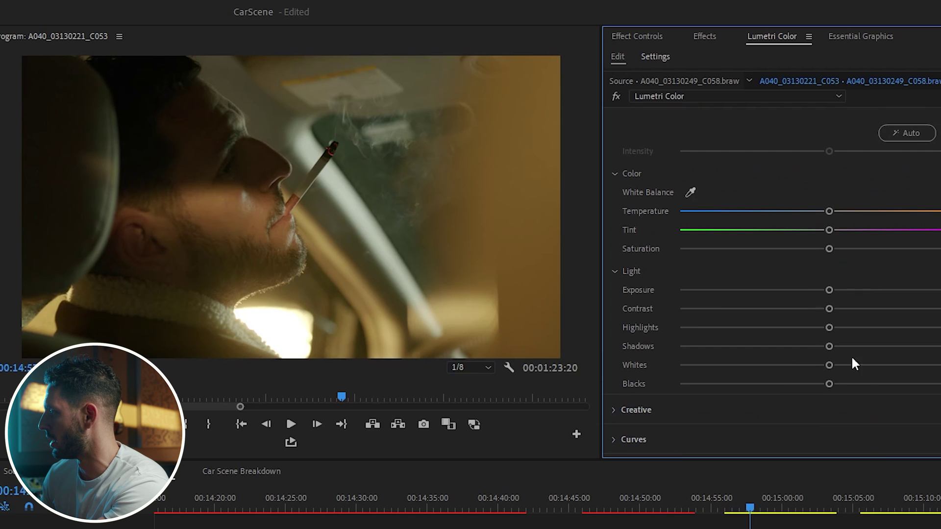
left_click_drag(829, 345, 793, 349)
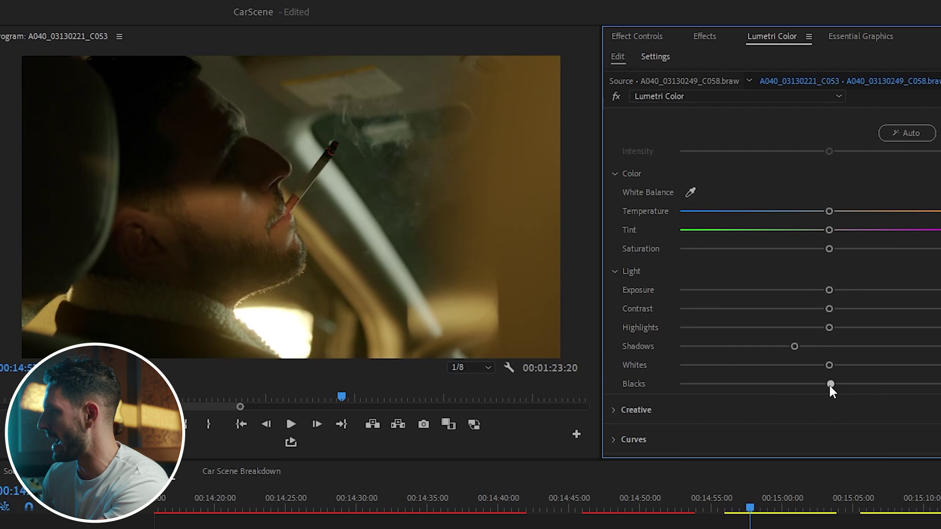
left_click_drag(830, 385, 808, 387)
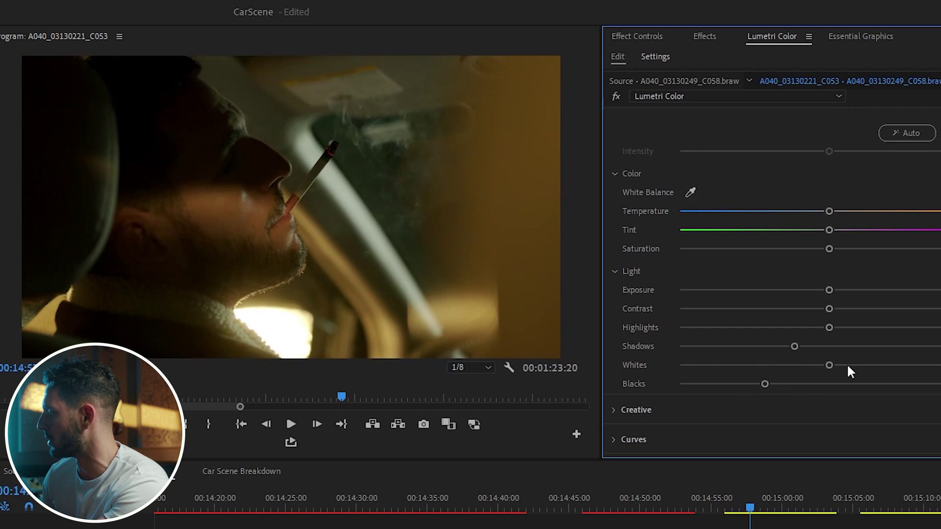
left_click_drag(829, 366, 837, 366)
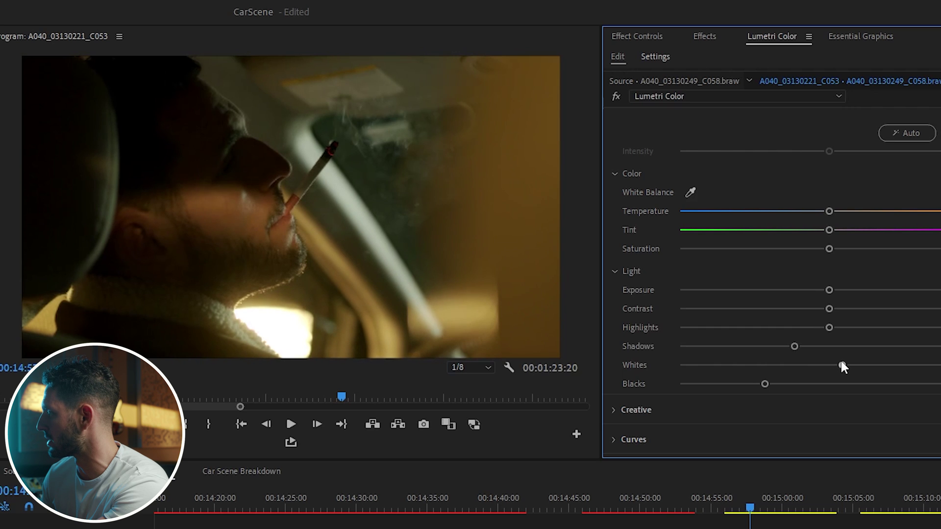
left_click_drag(830, 326, 854, 309)
mouse_move(759, 352)
left_mouse_down()
mouse_move(749, 353)
mouse_move(769, 349)
left_mouse_up()
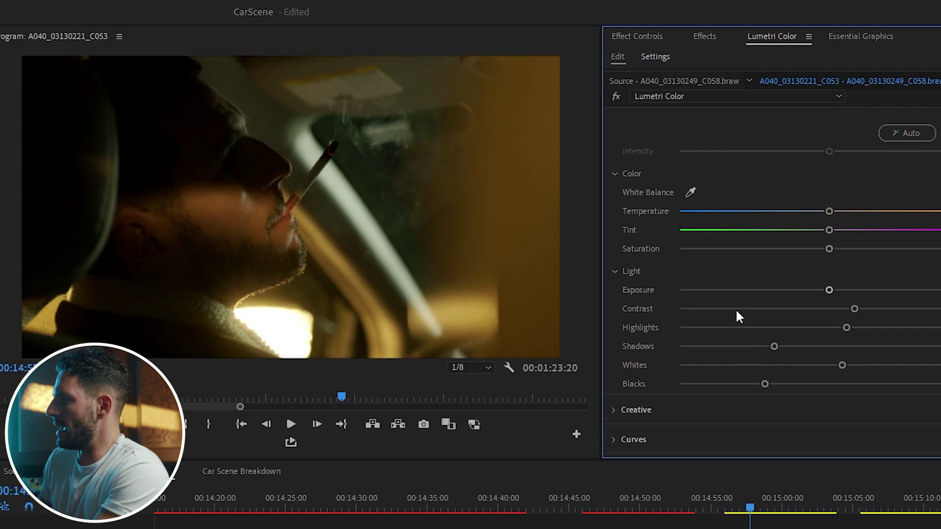
Step: Shape the white RGB curve into a gentle S with lowered shadows and raised midtones, and slightly lift its black point
scroll(740, 299, "down", 4)
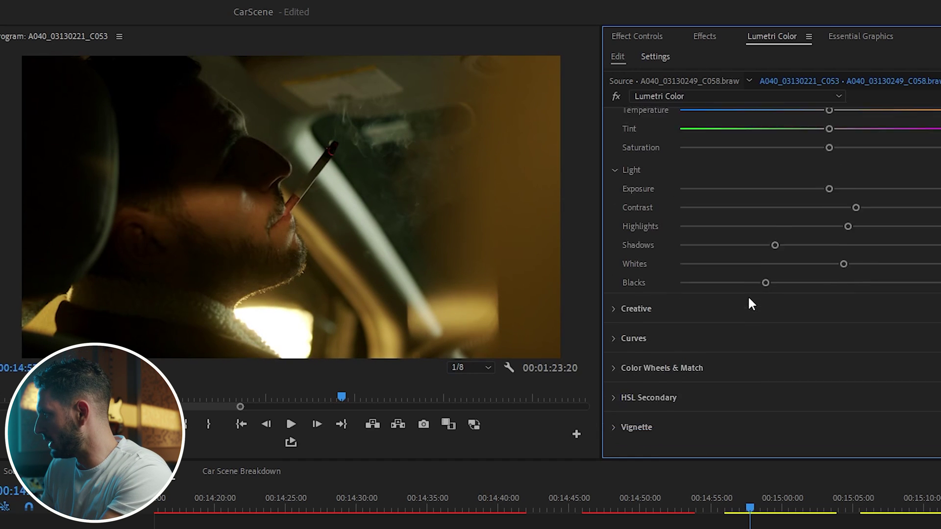
left_click(639, 324)
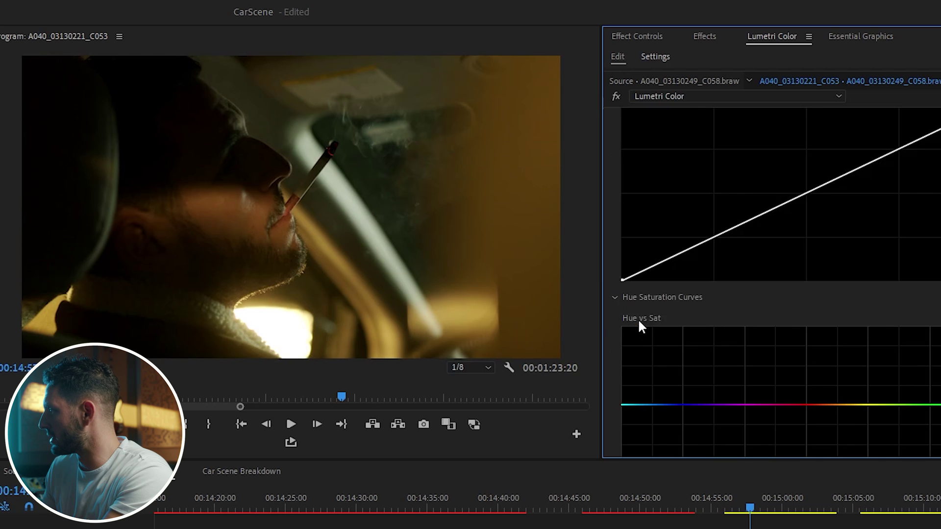
left_click_drag(674, 360, 683, 357)
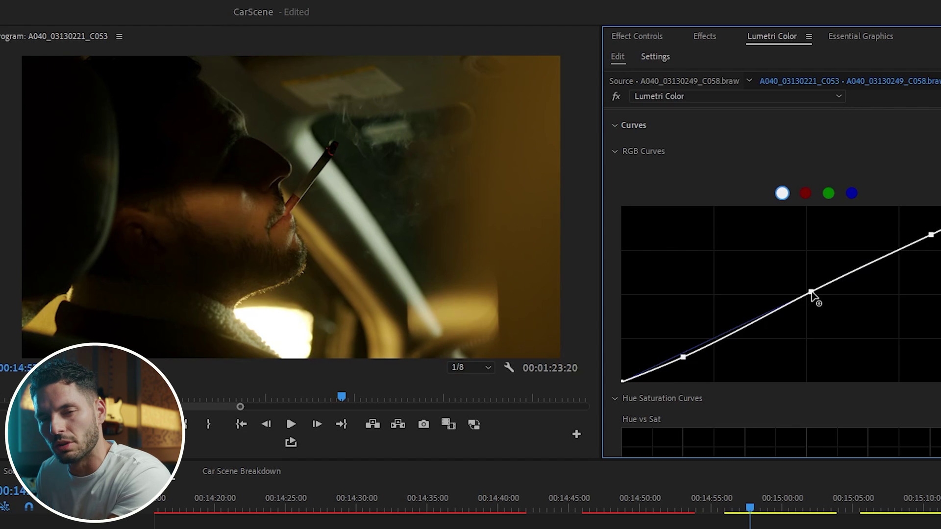
left_click_drag(811, 293, 815, 286)
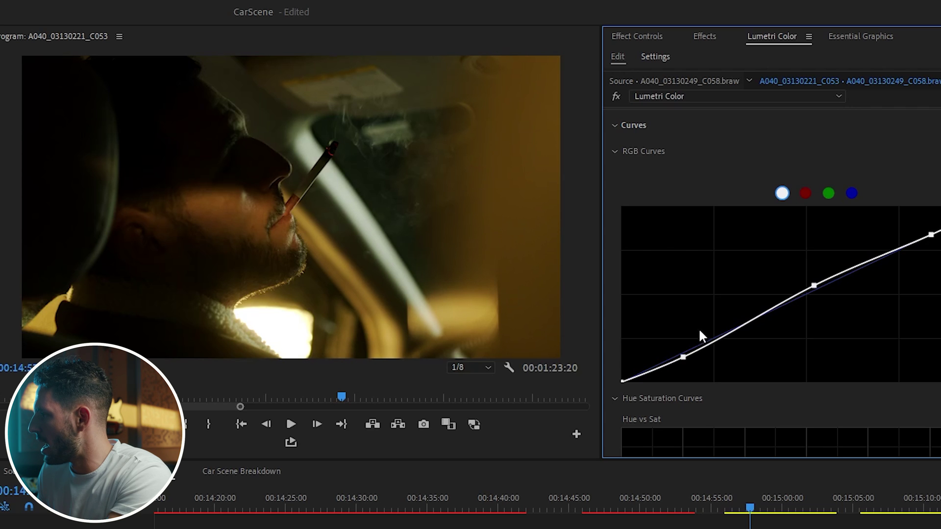
left_click_drag(683, 357, 686, 356)
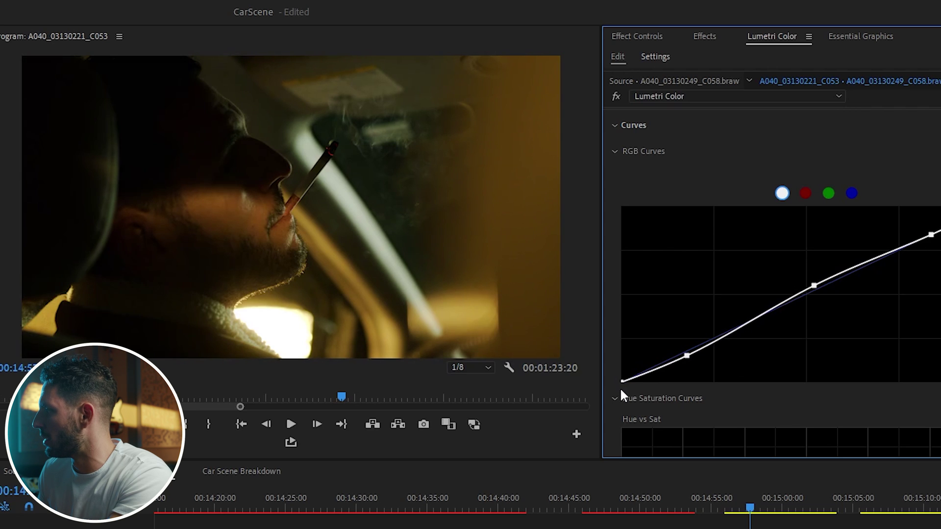
left_click_drag(618, 384, 620, 381)
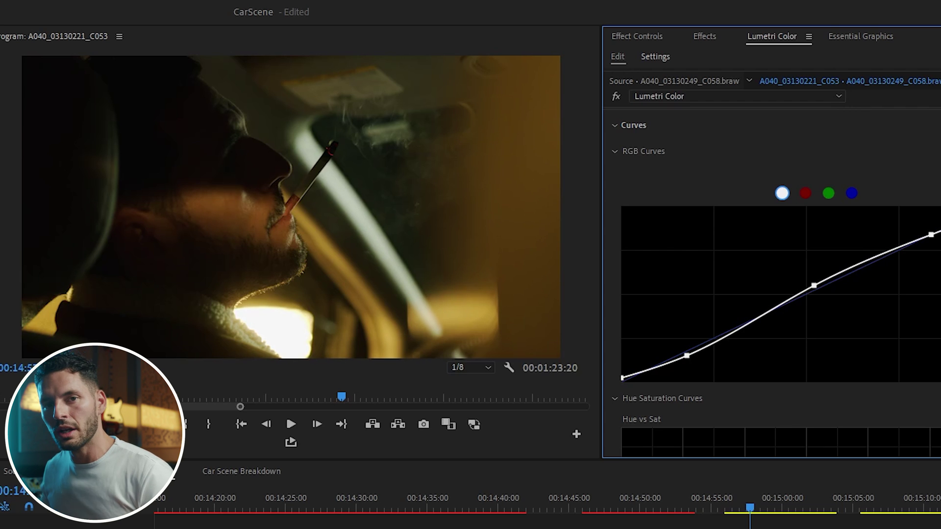
Step: In Color Wheels & Match, tint the highlights slightly toward yellow and the shadows slightly toward cyan
scroll(760, 206, "down", 2)
scroll(755, 196, "up", 5)
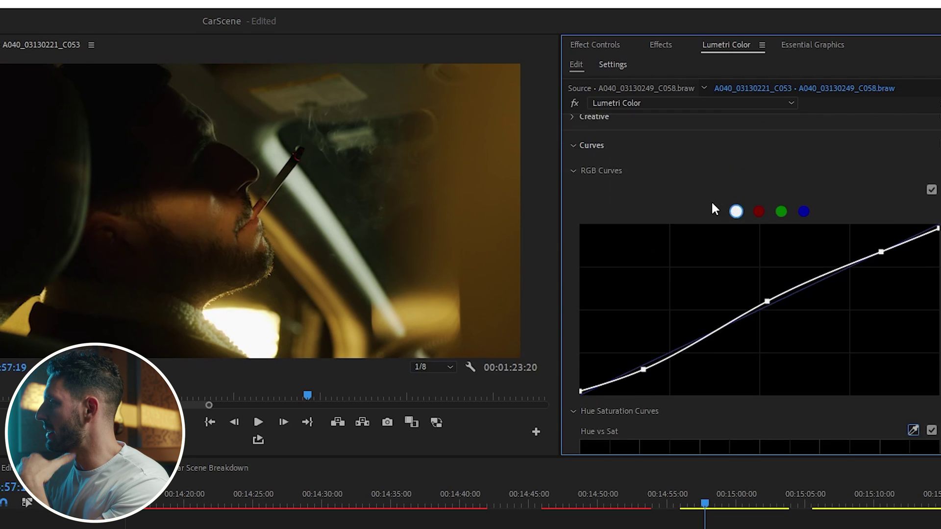
left_click(642, 182)
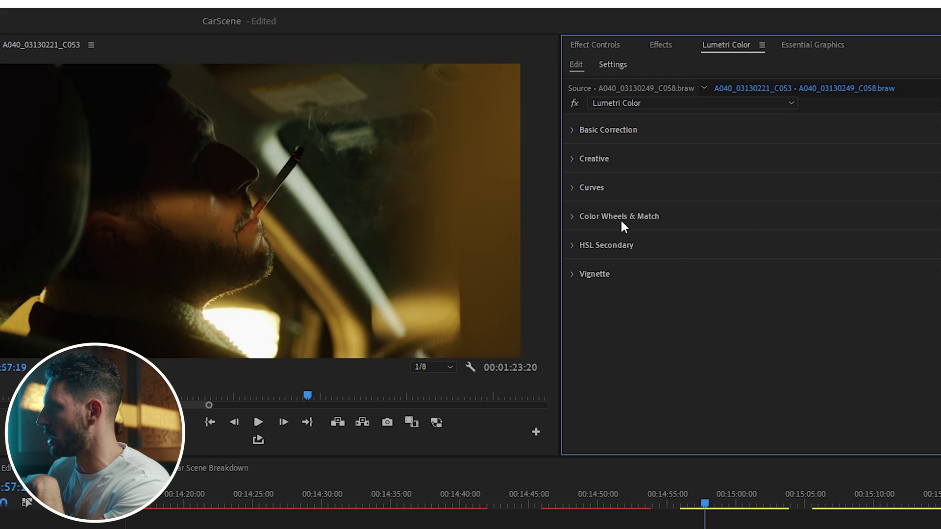
left_click(620, 215)
scroll(689, 305, "down", 2)
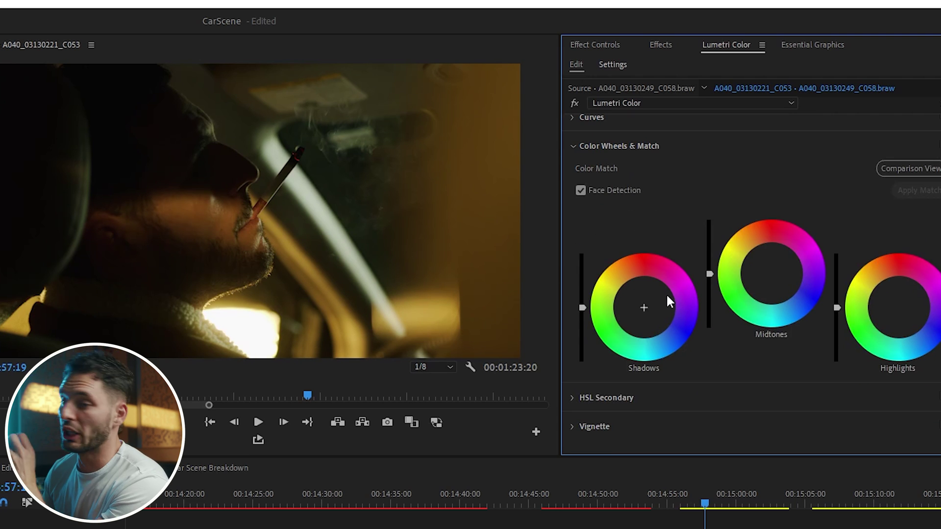
scroll(680, 207, "up", 1)
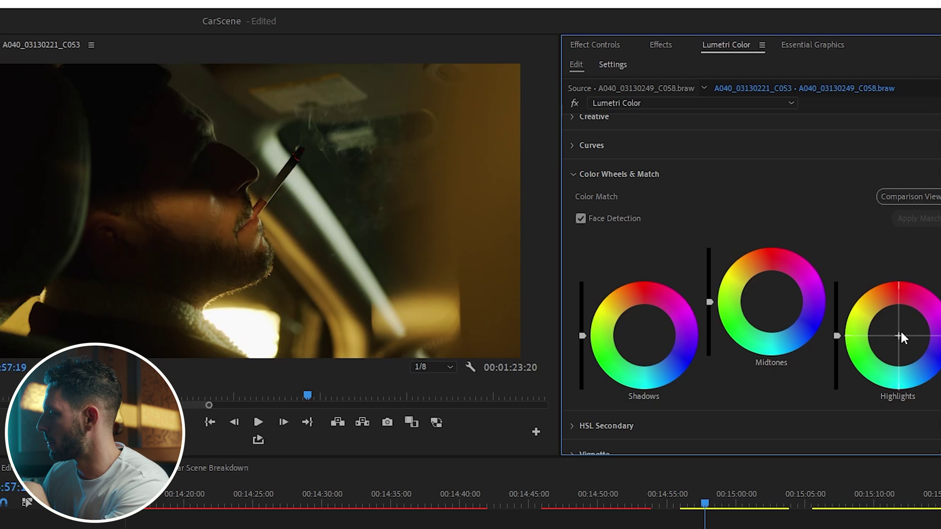
left_click_drag(901, 331, 893, 334)
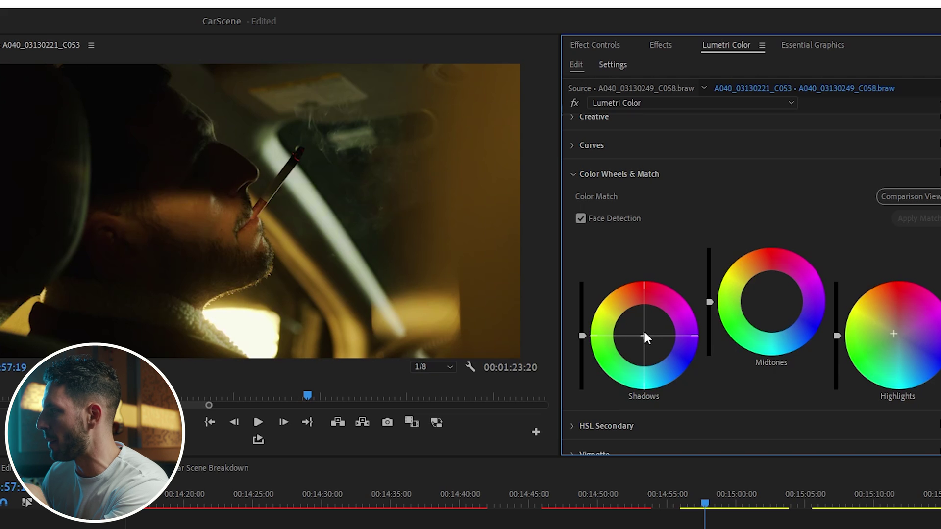
left_click_drag(645, 332, 644, 339)
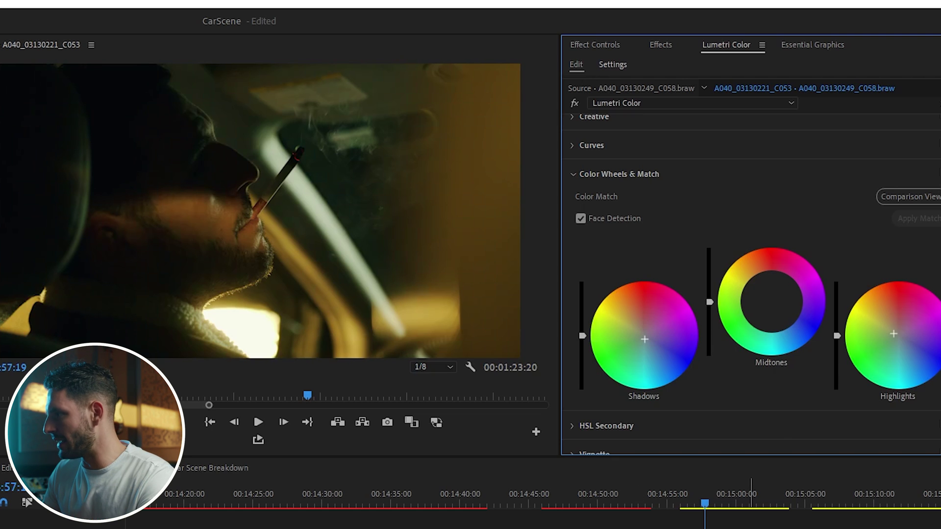
Step: Copy the first Lumetri Color darkening effect from the Dehancer-graded clip and paste it onto the LUT-graded clip at 00:14:57:19
left_click(747, 492)
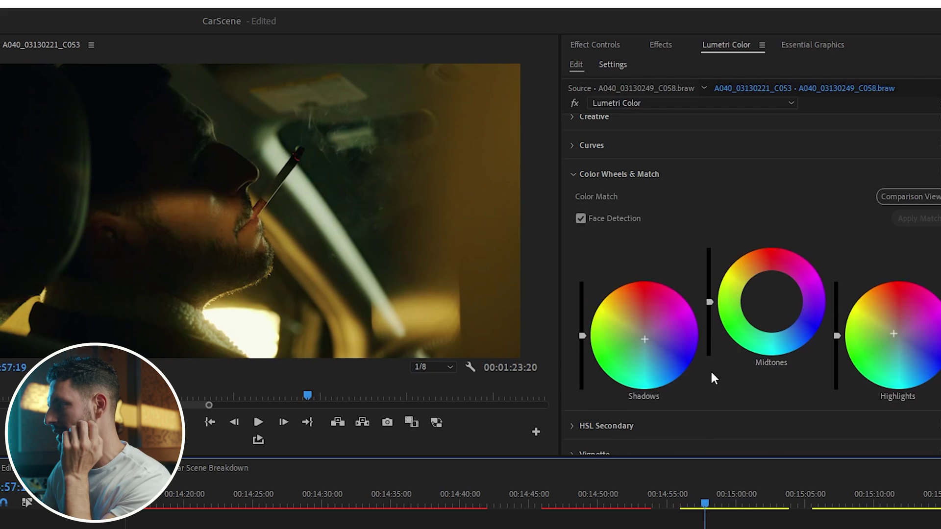
scroll(710, 369, "down", 2)
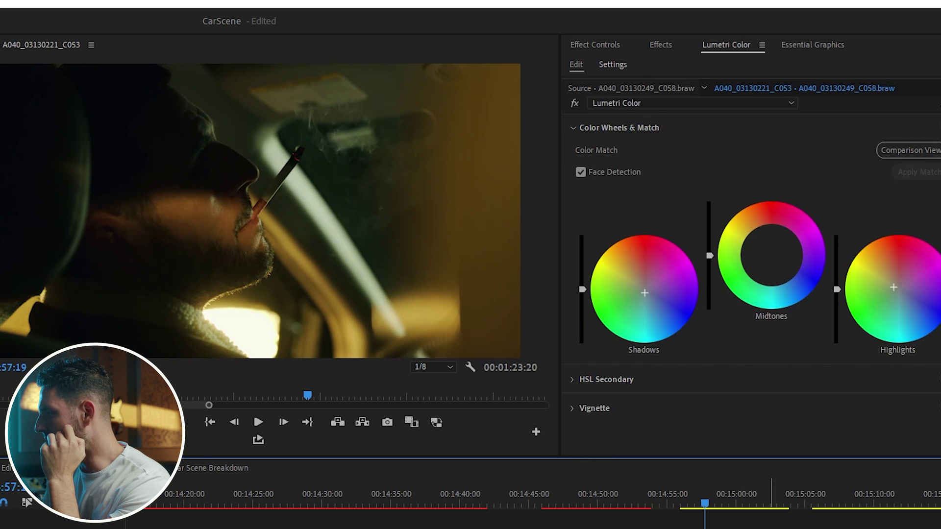
left_click(771, 493)
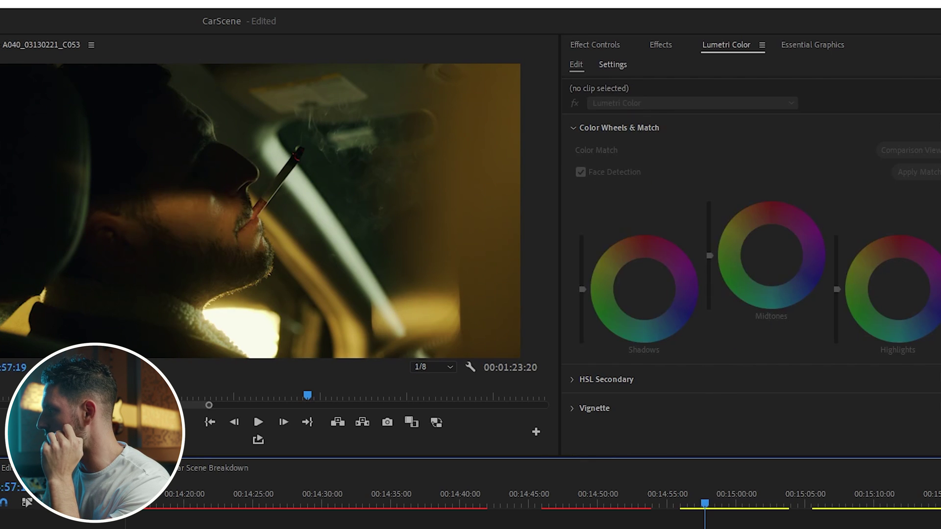
left_click(607, 44)
left_click(622, 311)
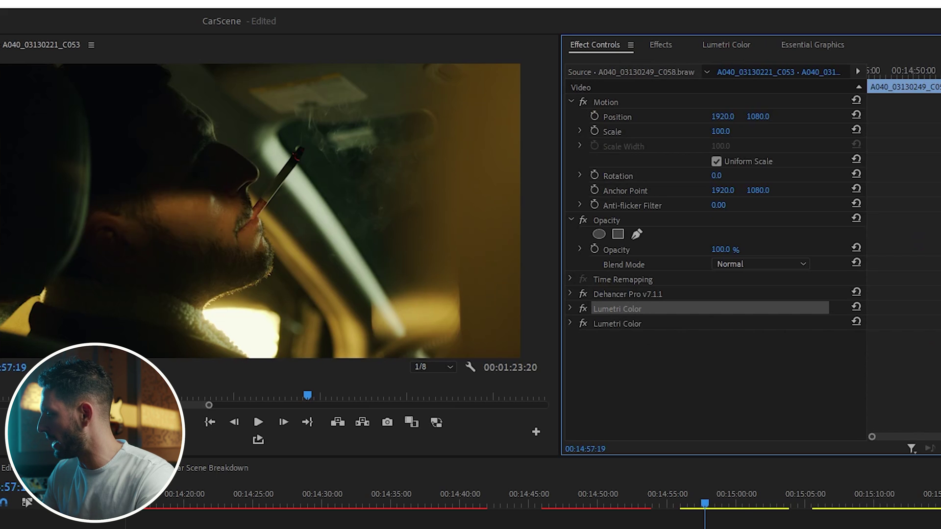
left_click(738, 505)
key("ctrl+v")
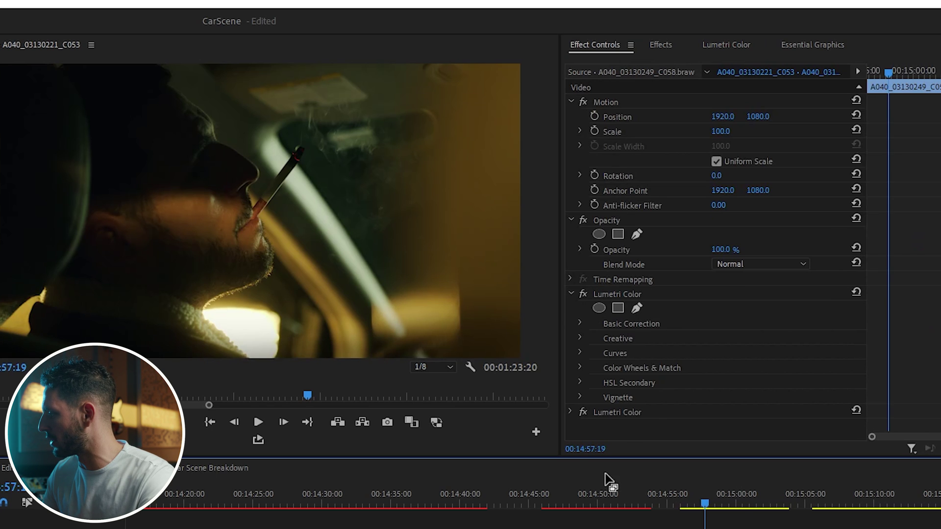
Step: Copy the second Lumetri Color darkening effect from the Dehancer-graded clip onto the LUT-graded clip, and leave no clip selected
left_click(598, 504)
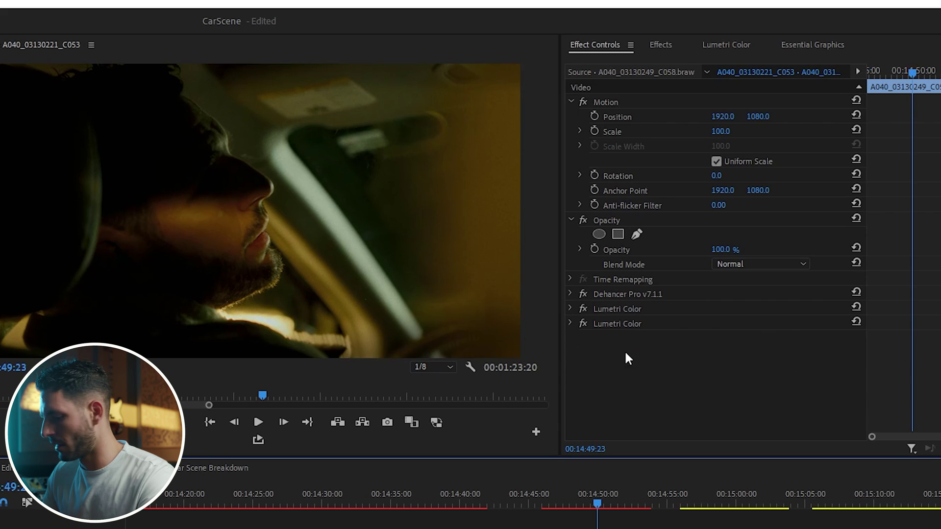
left_click(629, 308)
left_click(628, 323)
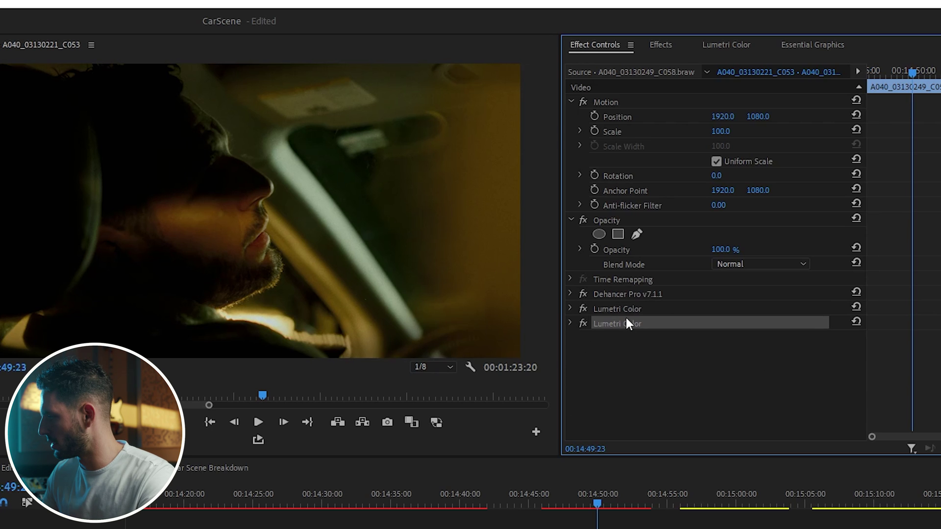
left_click(701, 504)
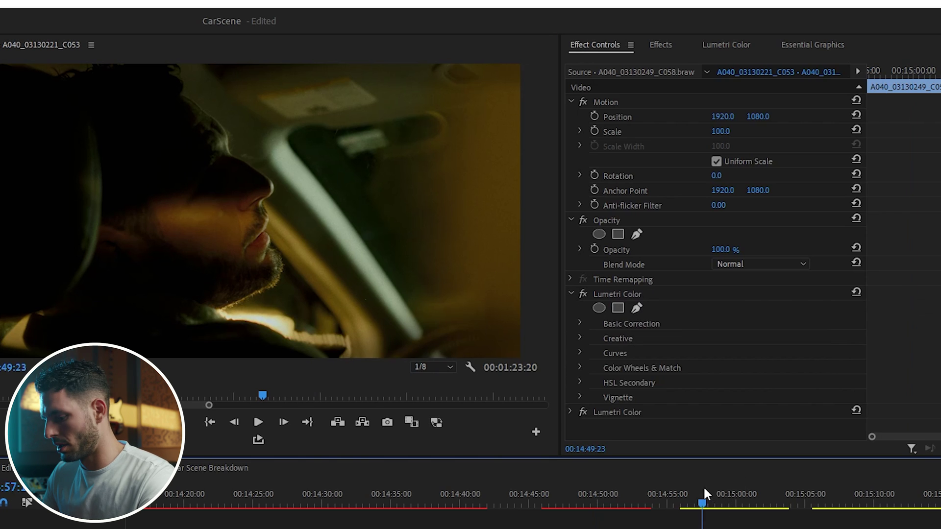
key("ctrl+v")
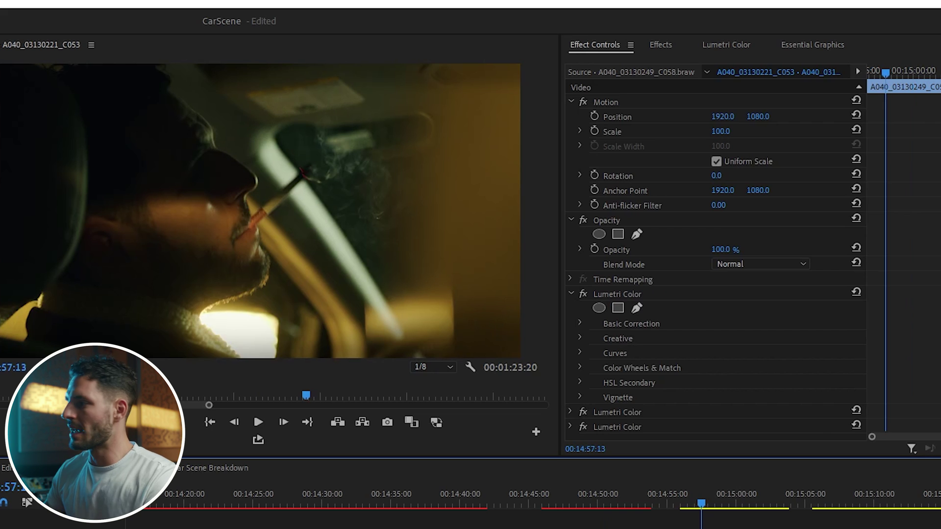
key("ctrl+shift+a")
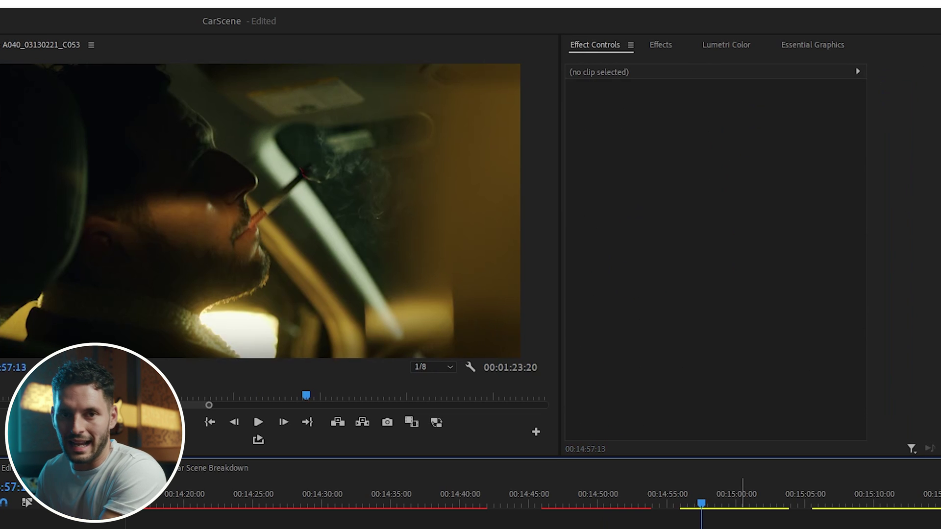